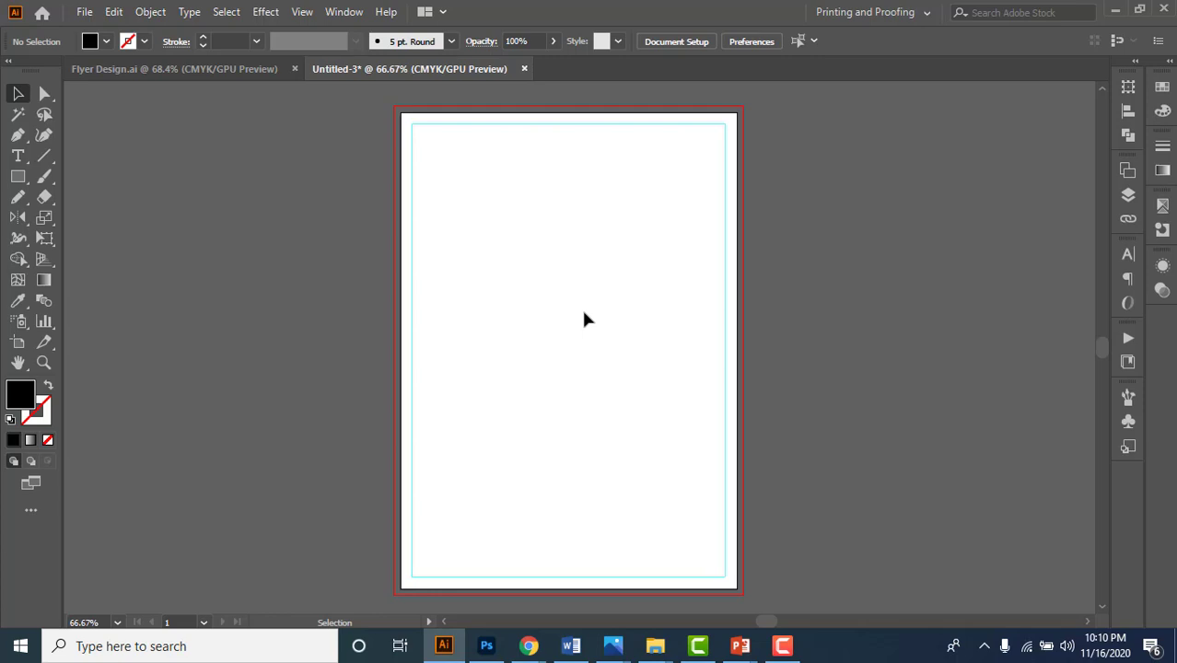
# - Switch to the Flyer Design.ai document to view the two-page Modern Home reference flyer
pyautogui.click(141, 70)
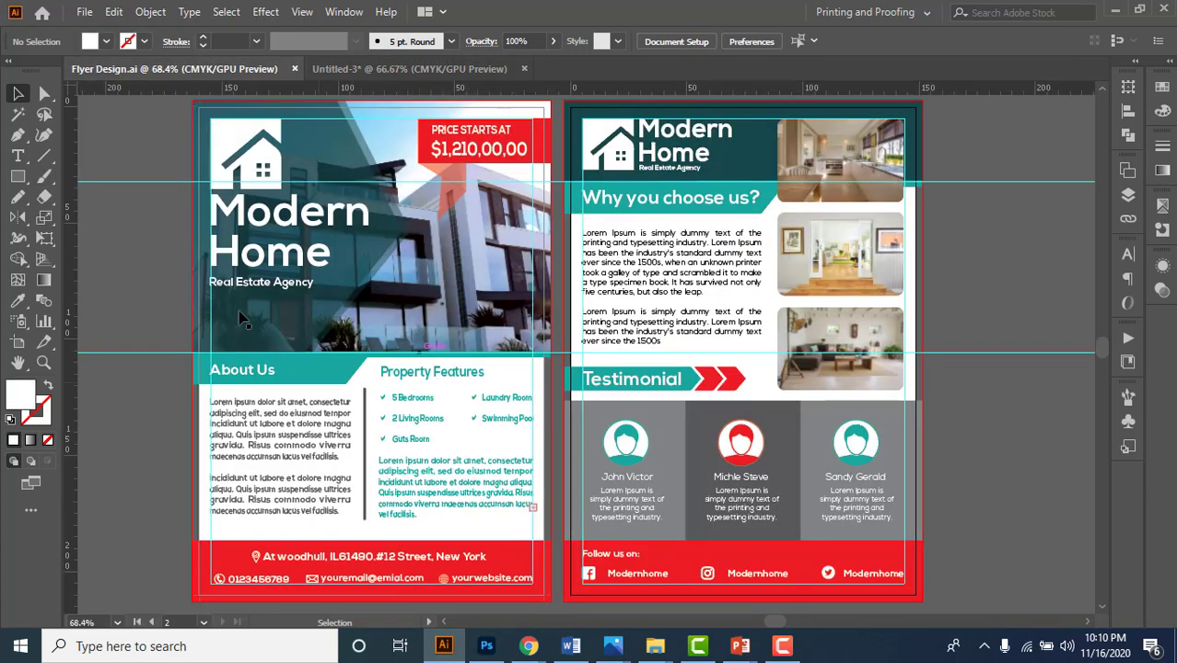
# - In Untitled-3, add a new layer and name it Design
pyautogui.click(387, 69)
pyautogui.click(1125, 197)
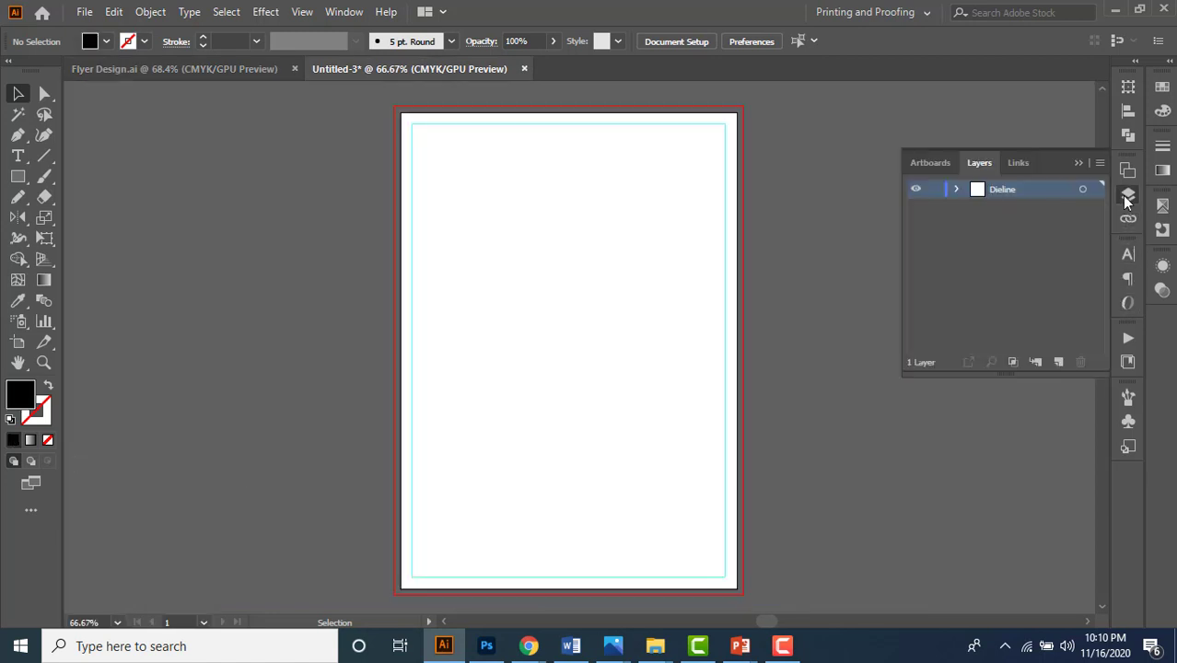
pyautogui.click(1058, 363)
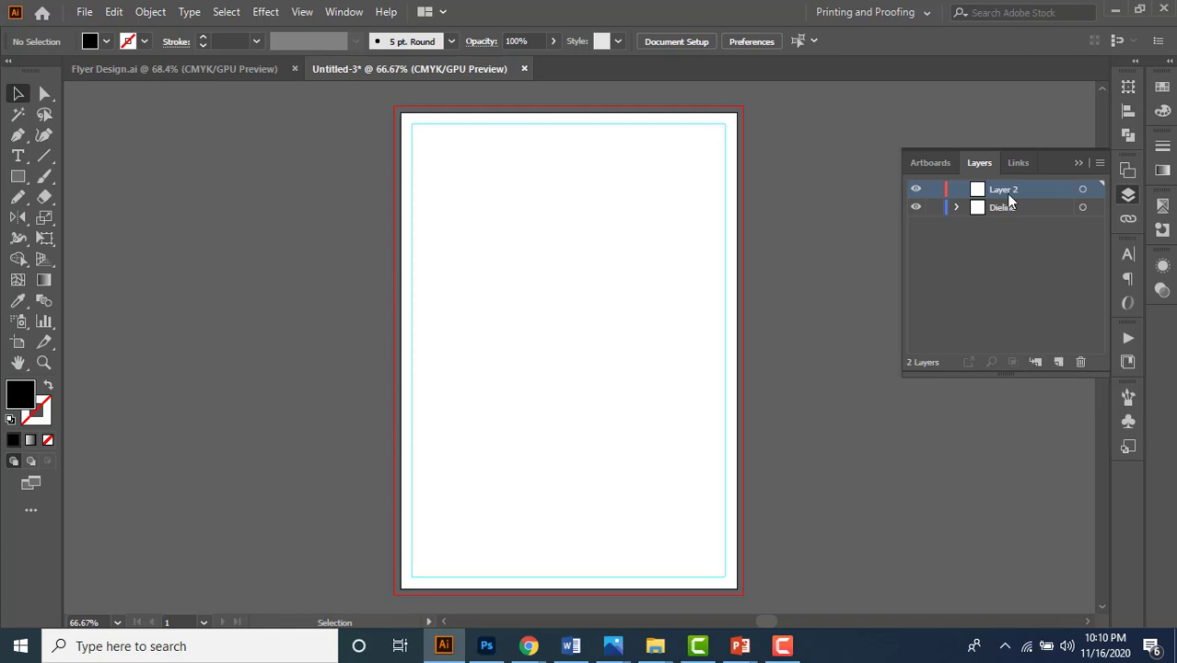
pyautogui.doubleClick(1005, 189)
pyautogui.write('D')
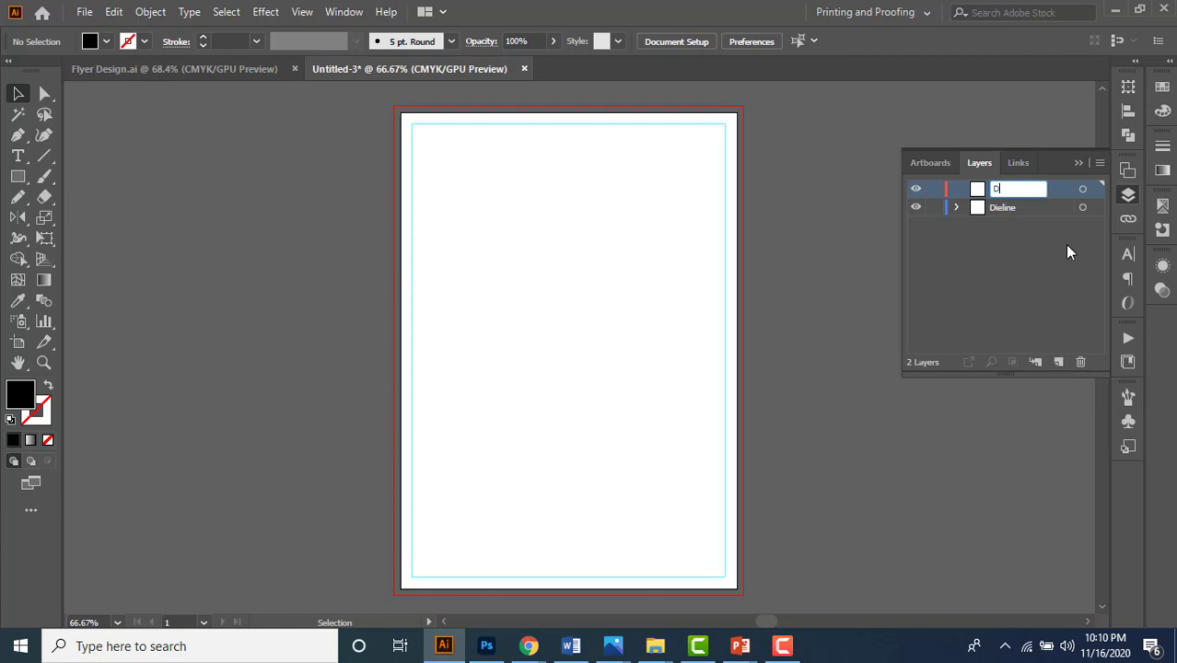
pyautogui.write('esign')
pyautogui.press('Return')
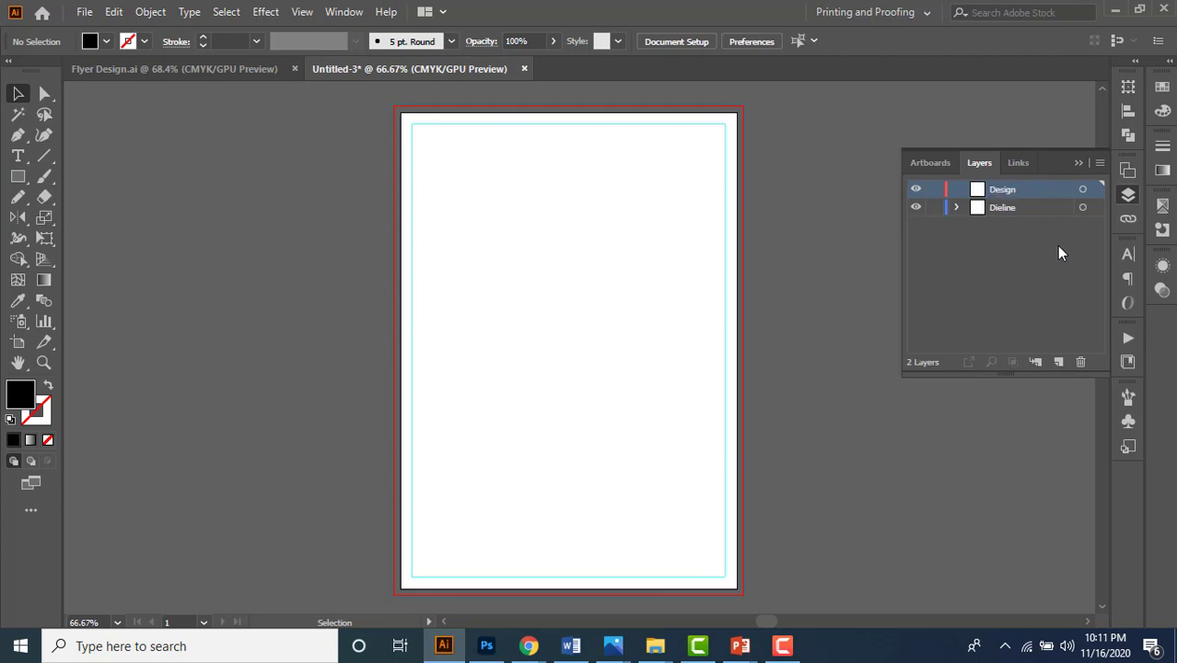
# - Move Design below Dieline, lock Dieline, and make Design the active layer
pyautogui.moveTo(1033, 189); pyautogui.dragTo(1029, 227)
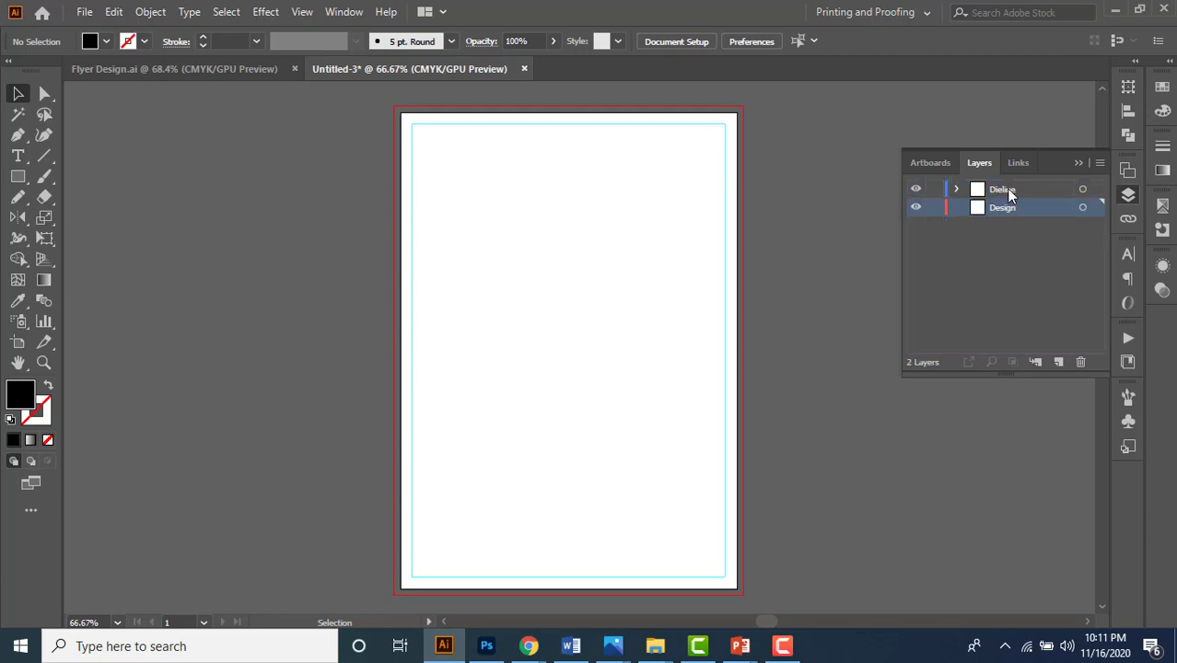
pyautogui.click(1018, 191)
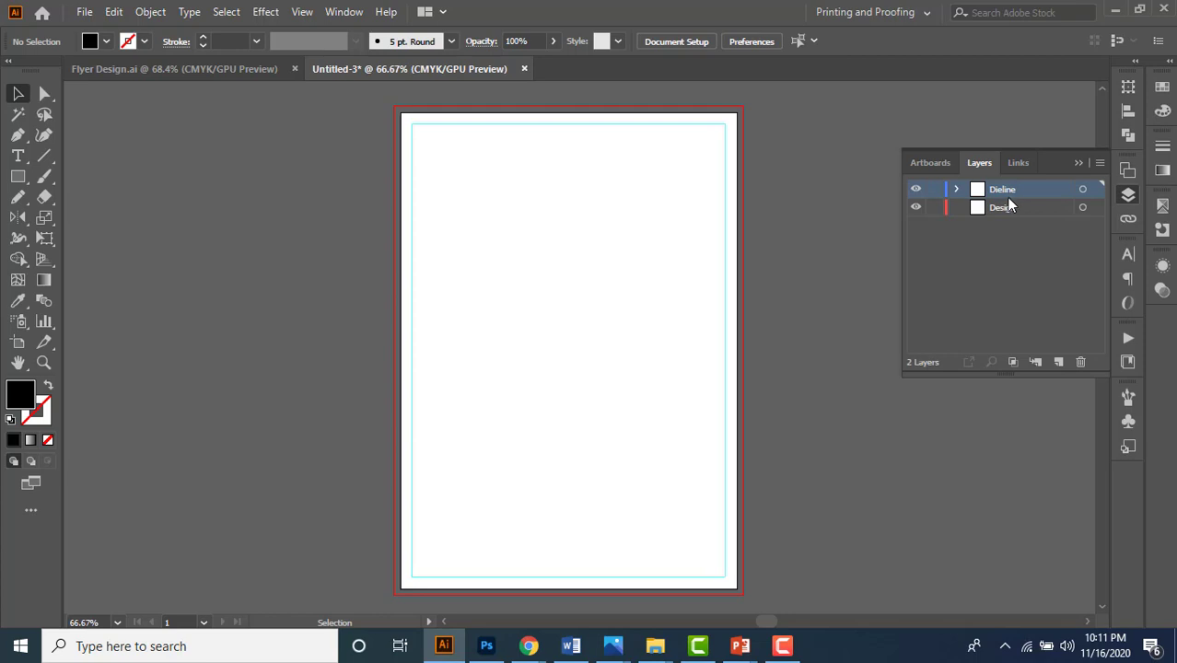
pyautogui.click(934, 191)
pyautogui.click(1005, 210)
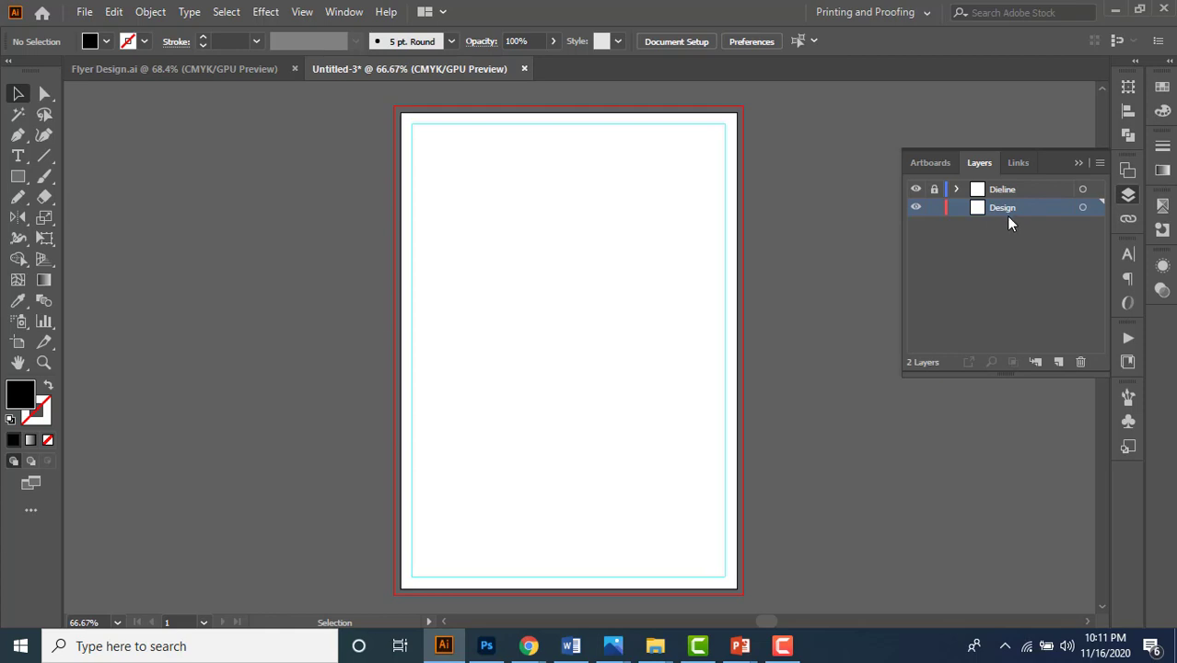
pyautogui.click(1078, 163)
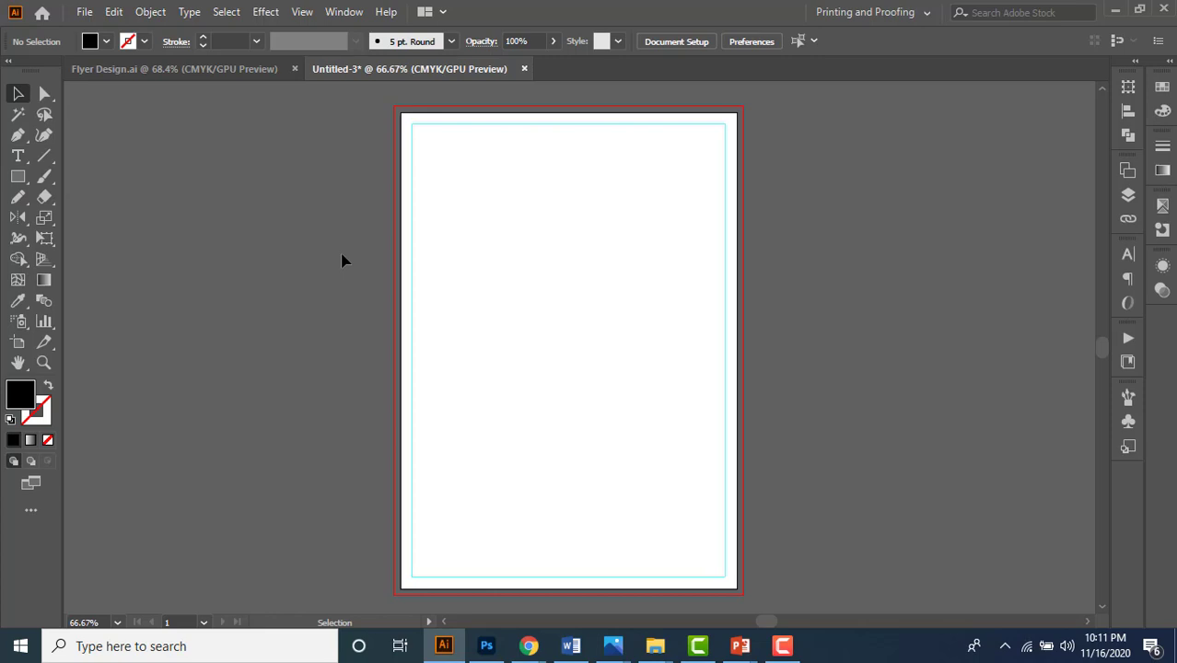
pyautogui.click(215, 70)
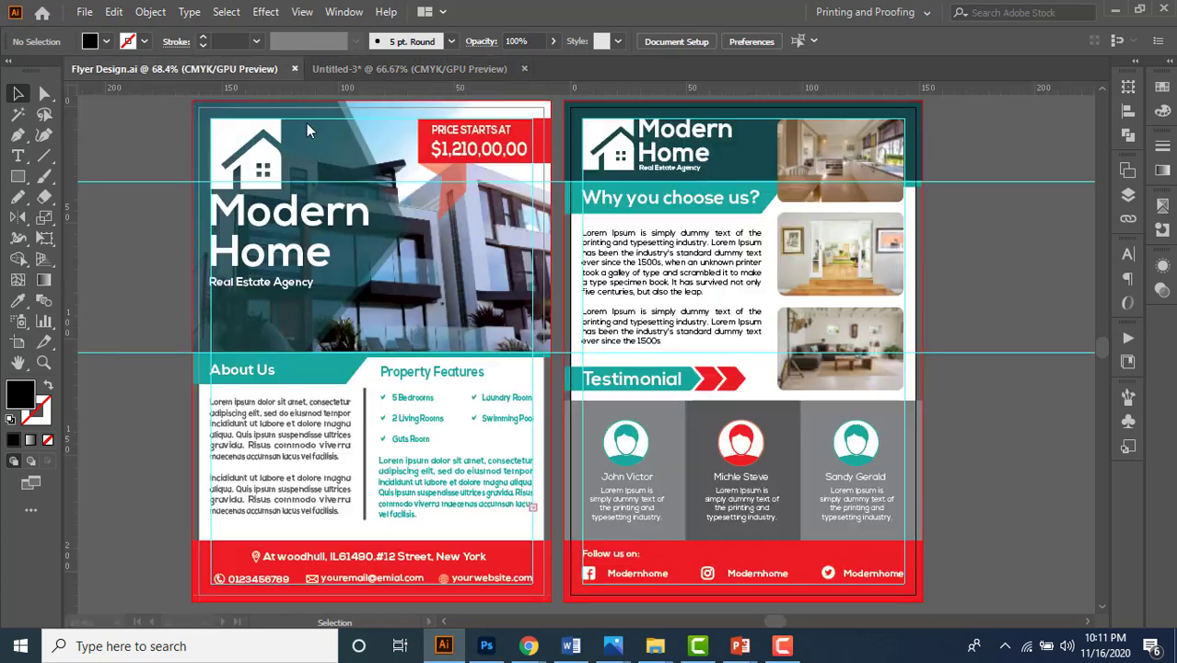
pyautogui.click(300, 412)
pyautogui.click(416, 412)
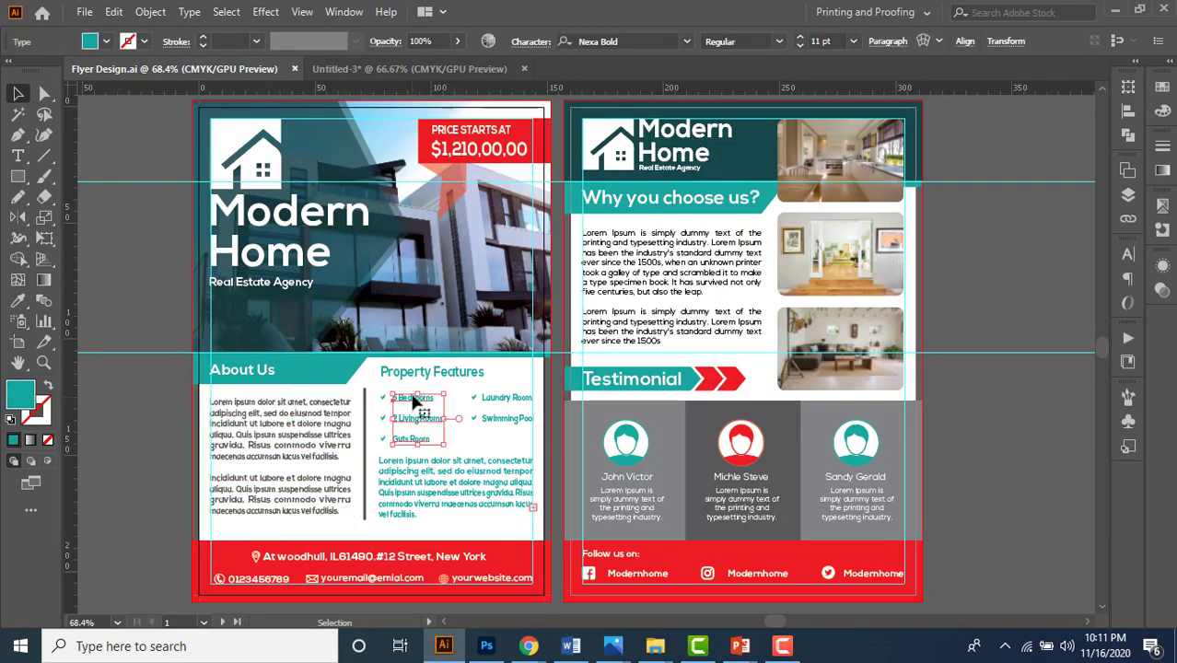
pyautogui.click(452, 464)
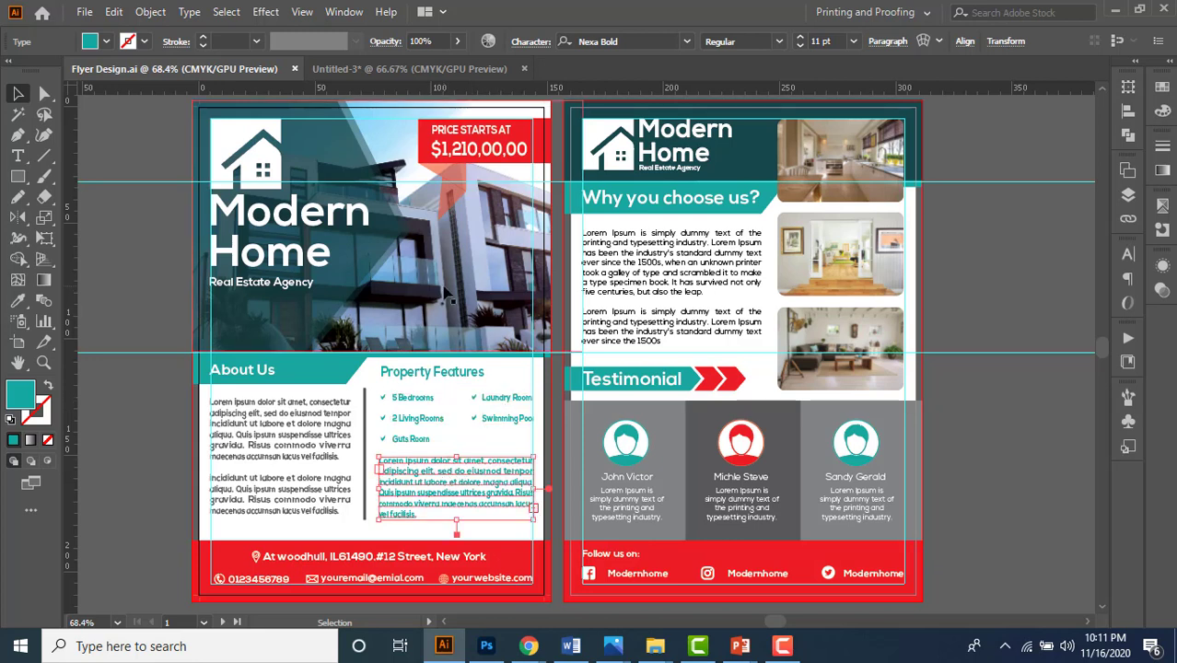
pyautogui.click(445, 291)
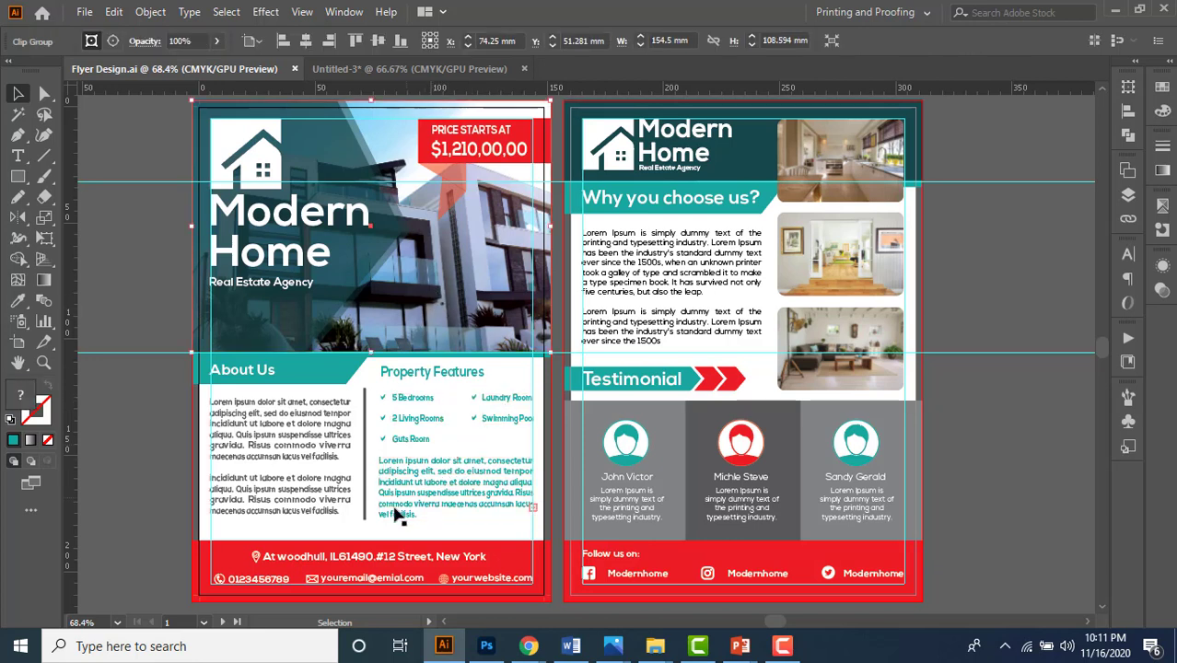
pyautogui.click(256, 557)
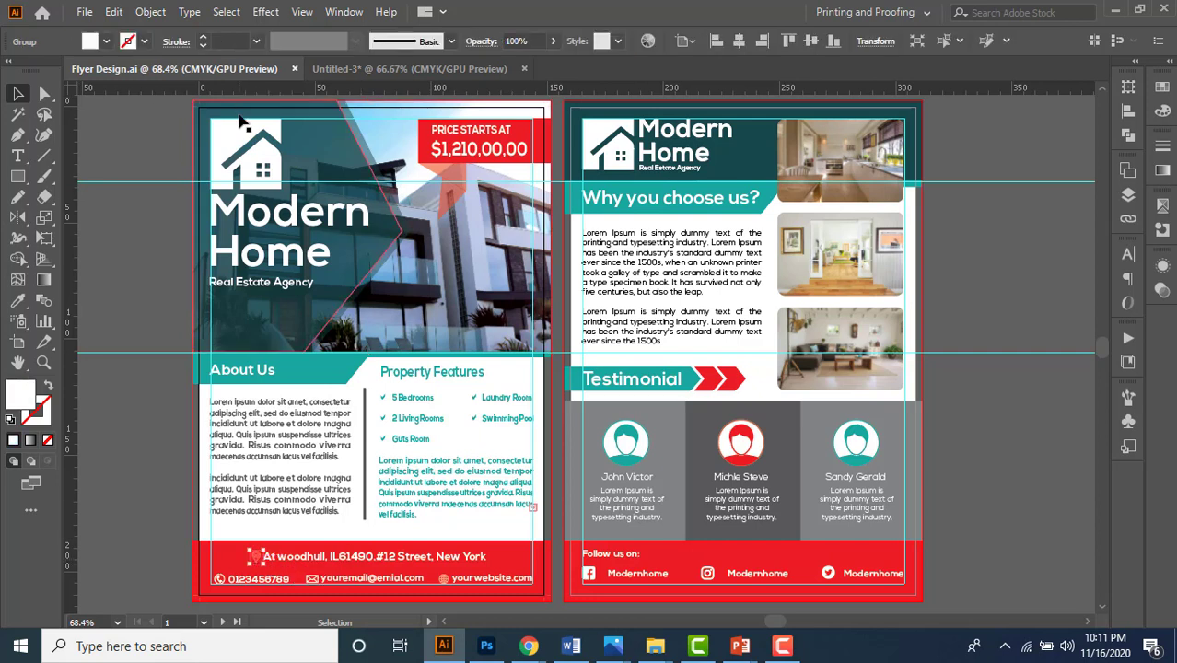
pyautogui.click(256, 162)
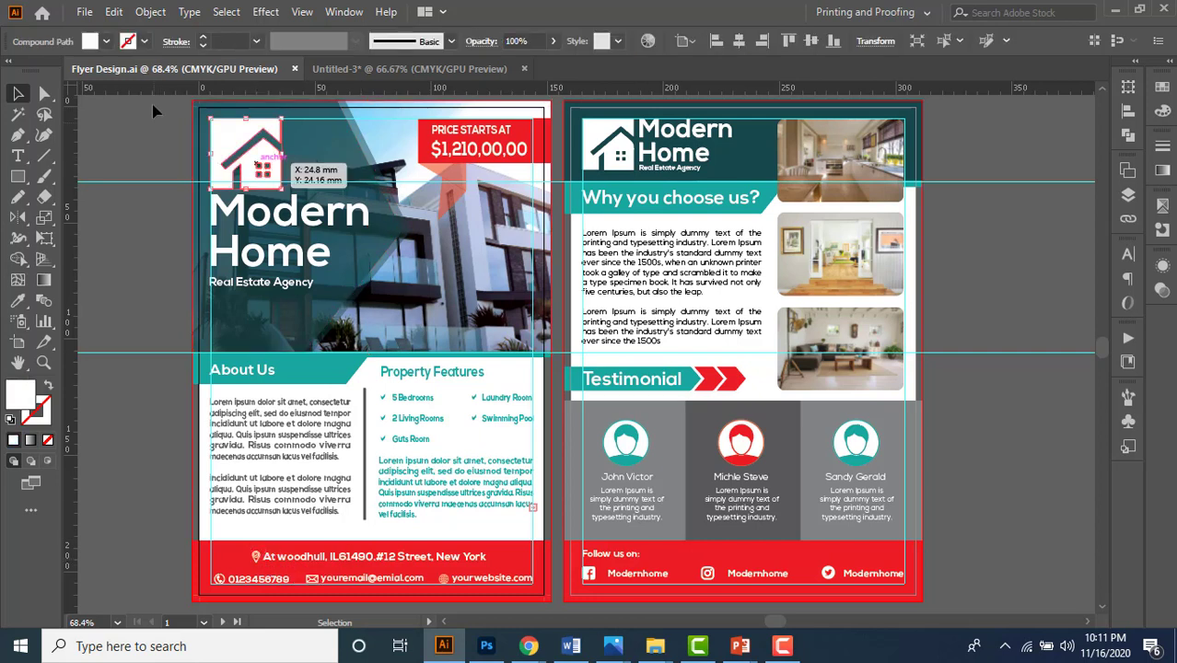
pyautogui.click(349, 66)
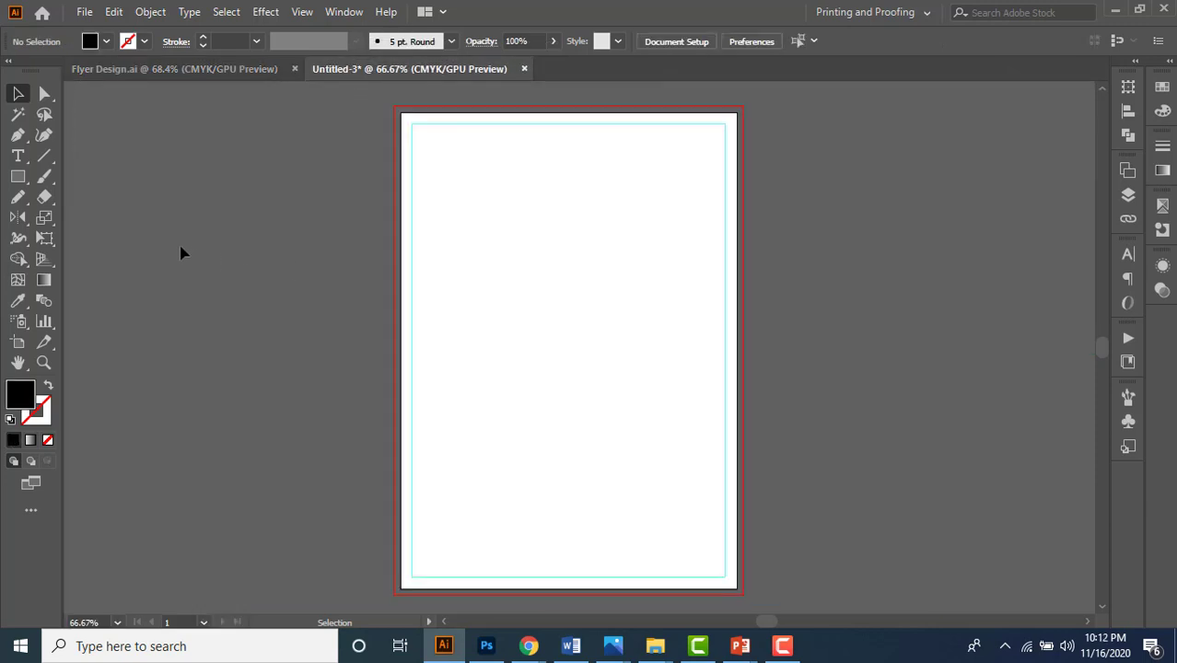
# - Type a two-line heading reading 'Modern' and 'Home' on the artboard
pyautogui.moveTo(17, 162); pyautogui.dragTo(104, 152)
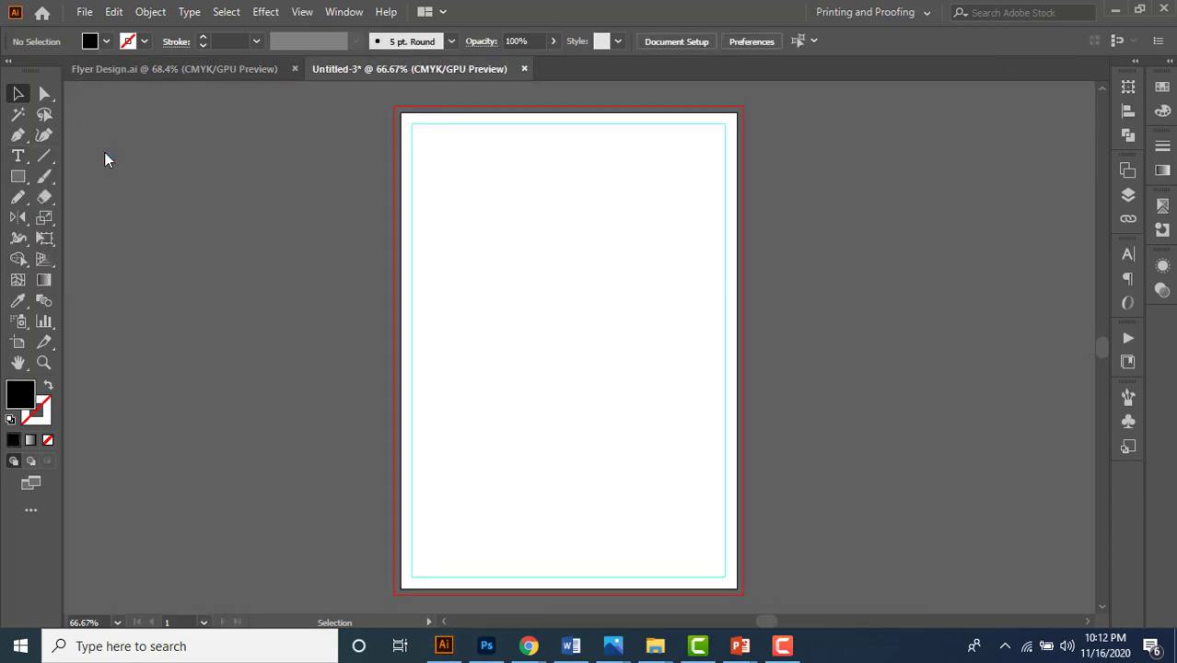
pyautogui.click(466, 266)
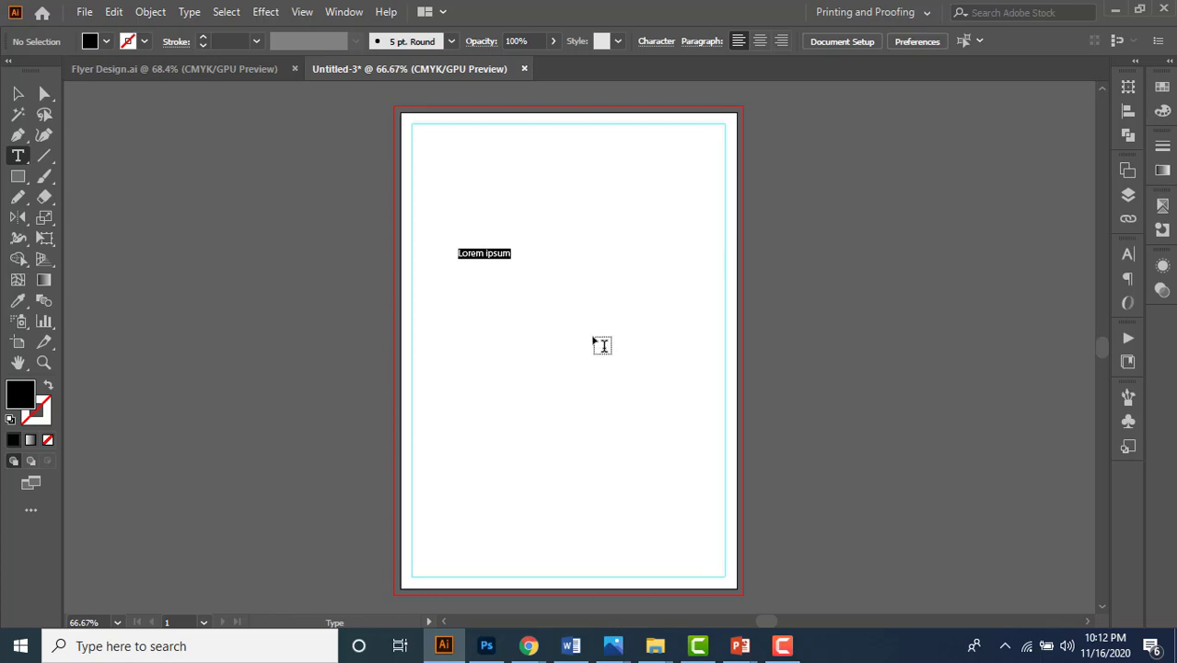
pyautogui.write('Modern')
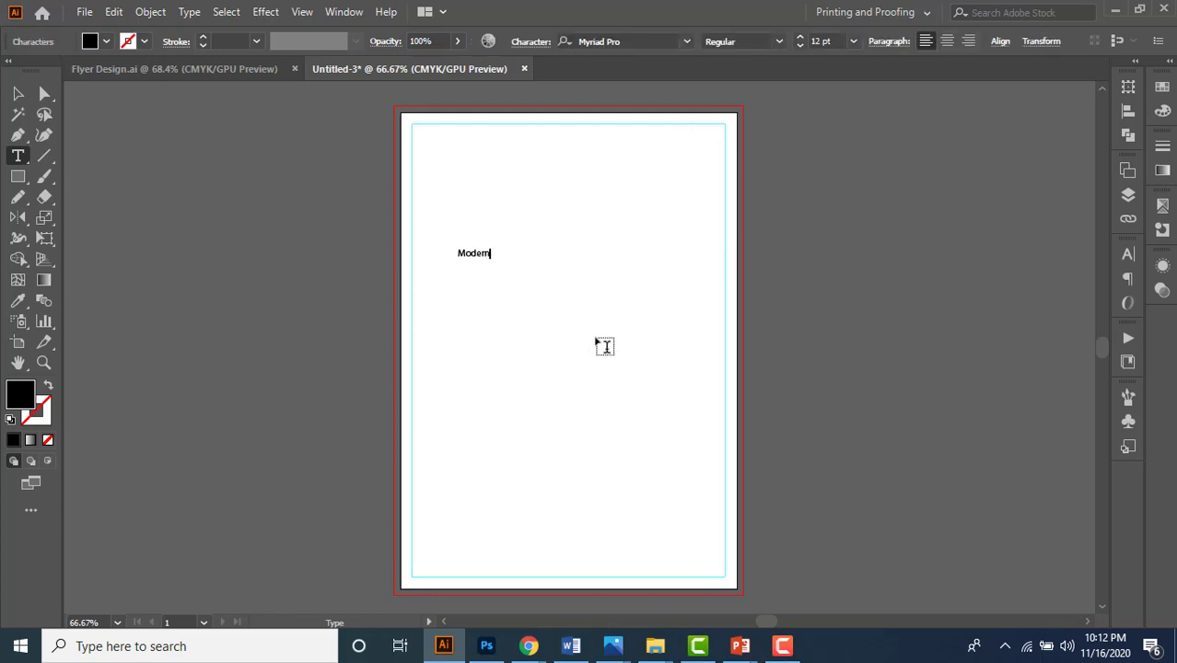
pyautogui.press('Return')
pyautogui.write('Home')
pyautogui.press('Escape')
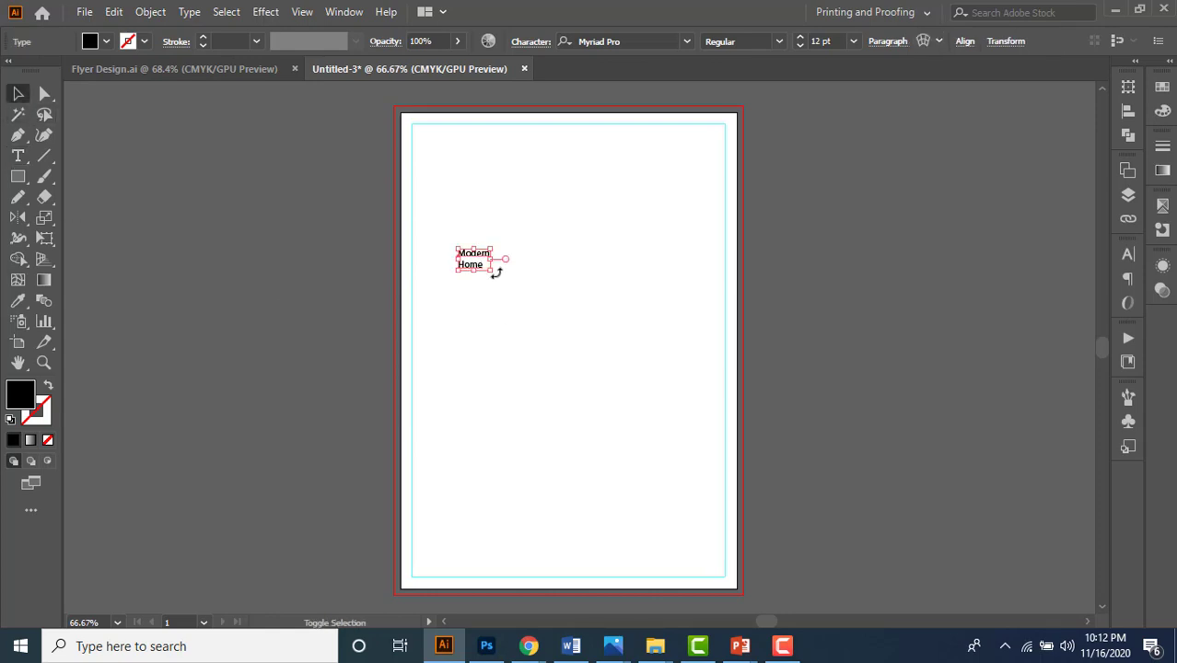
# - Scale the heading up to about 25 pt and set it in Nexa Bold
pyautogui.moveTo(491, 269); pyautogui.dragTo(526, 301)
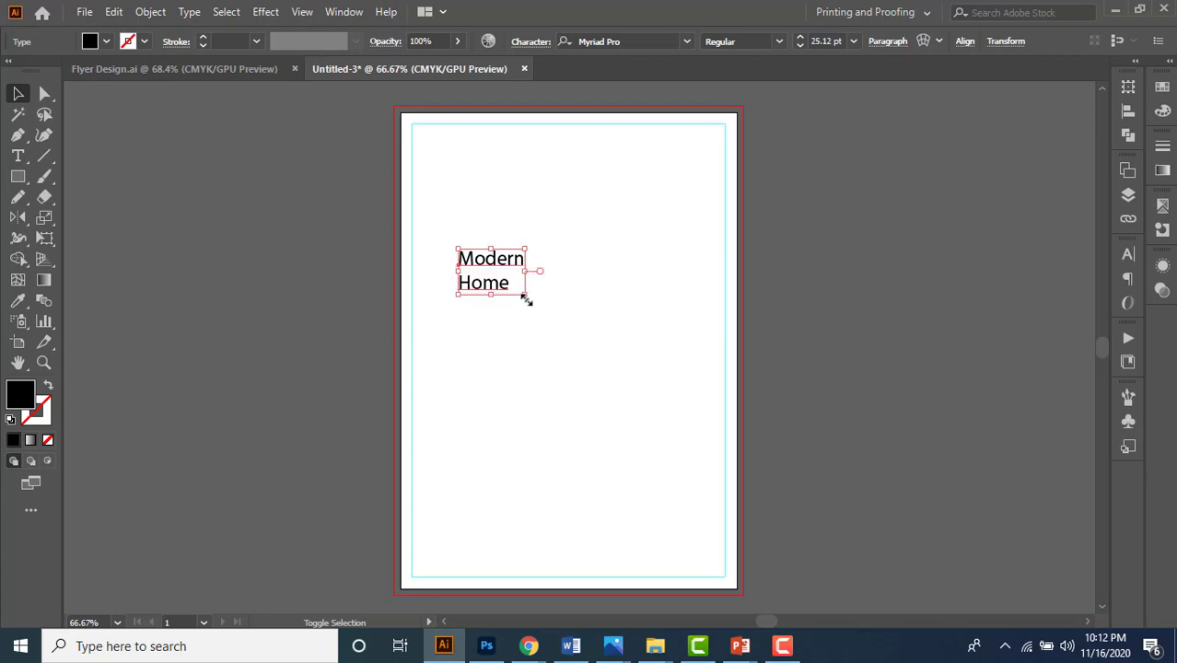
pyautogui.click(626, 43)
pyautogui.write('ne')
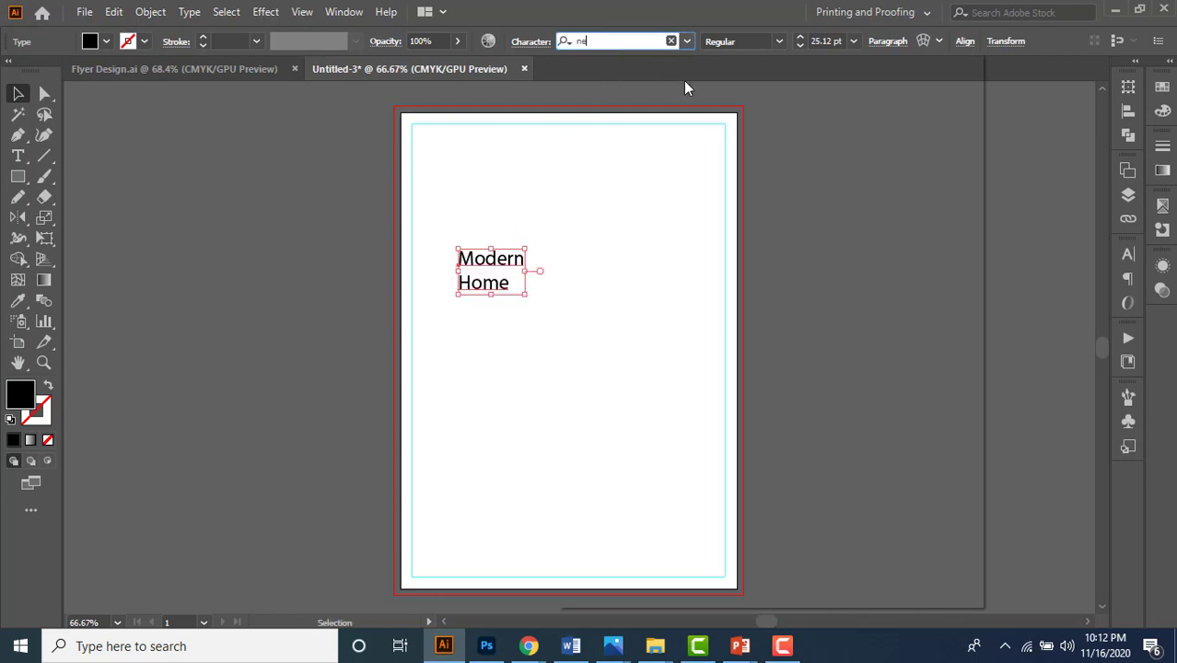
pyautogui.write('xa')
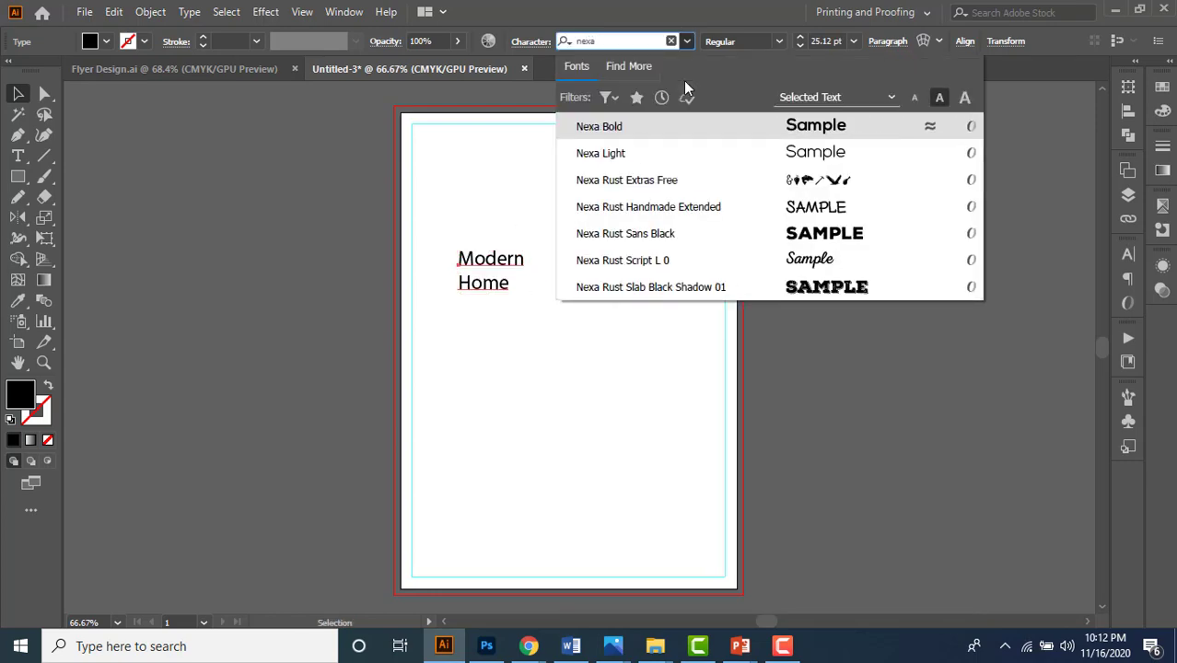
pyautogui.click(608, 126)
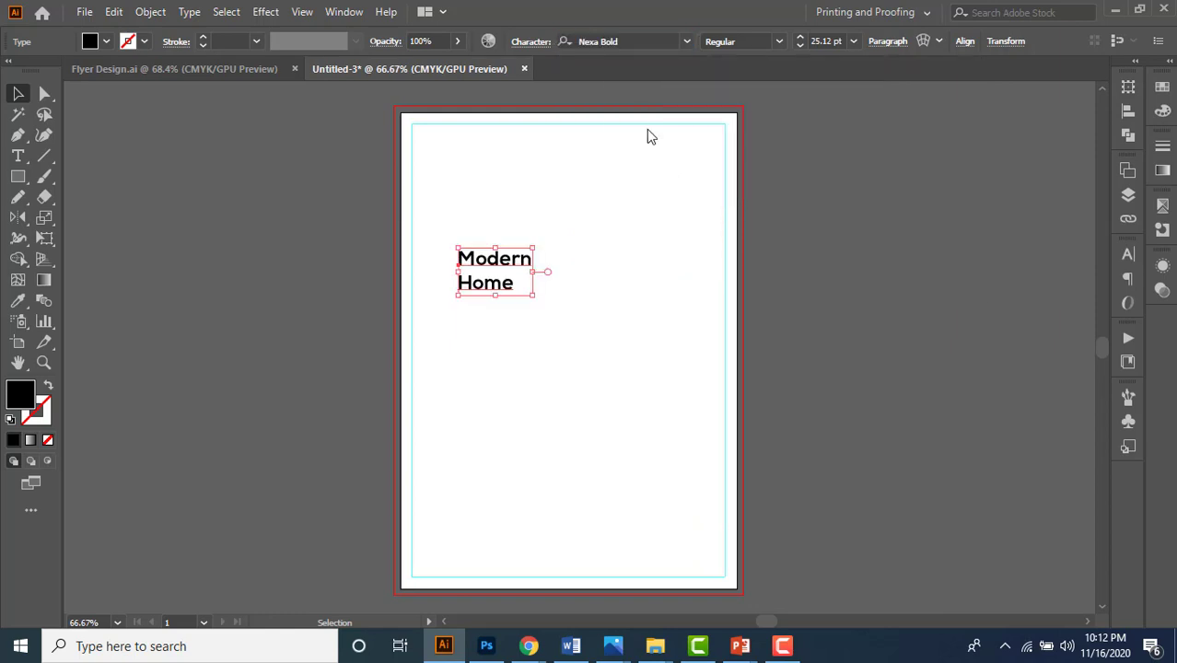
# - Keep the Regular style and enlarge the Modern Home heading to 52 pt
pyautogui.click(780, 45)
pyautogui.click(781, 46)
pyautogui.moveTo(533, 295); pyautogui.dragTo(504, 303)
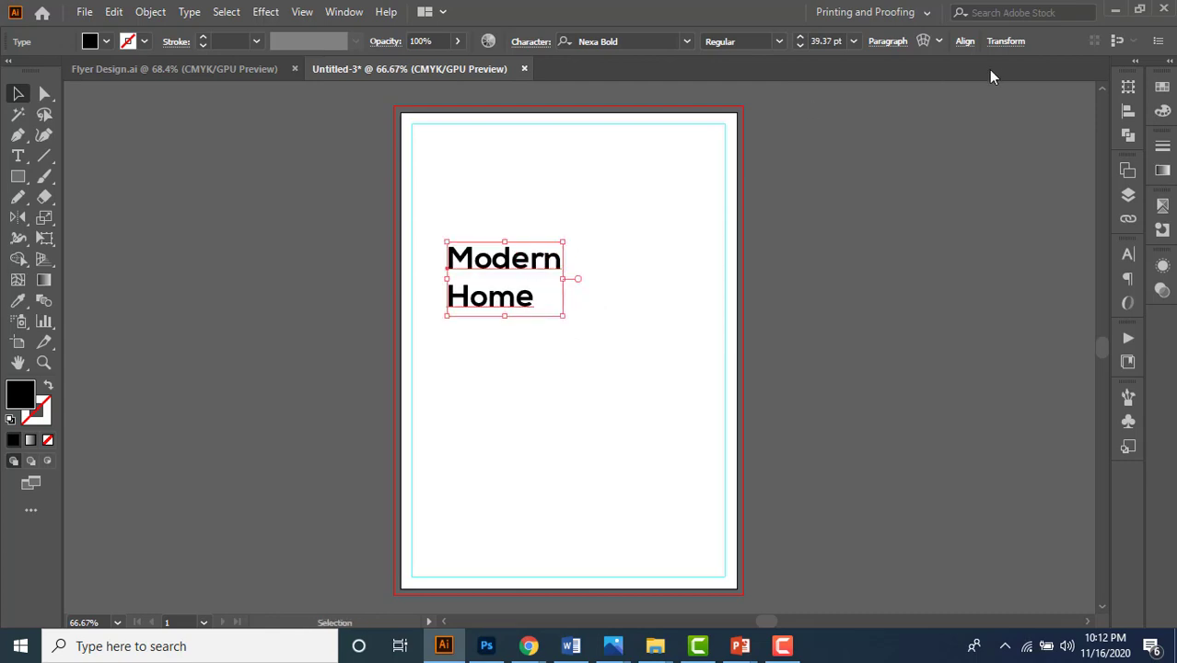
pyautogui.click(837, 40)
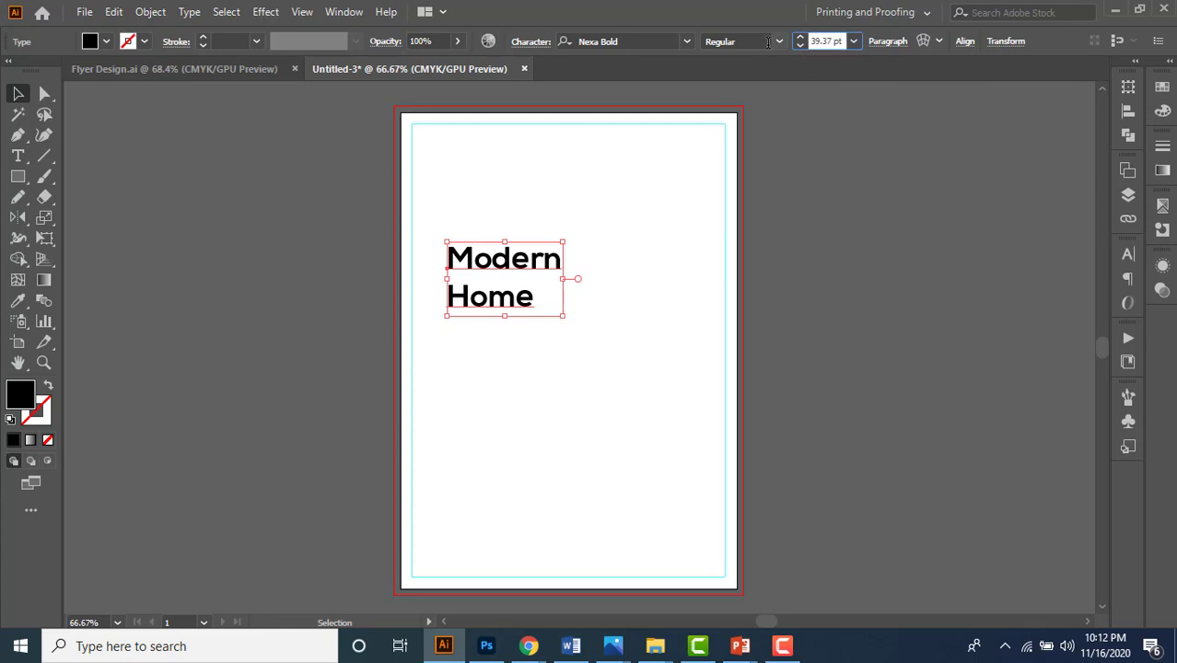
pyautogui.write('52')
pyautogui.press('Return')
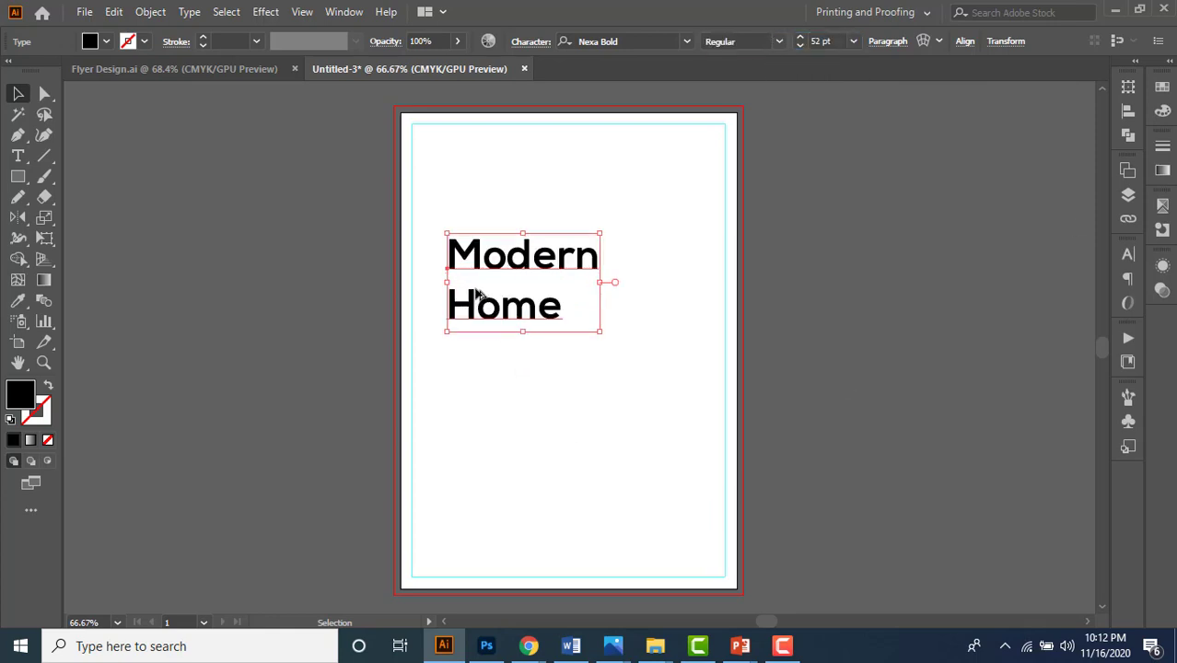
# - Move the heading up to the top-left margin of the artboard
pyautogui.scroll(2, 479, 272)
pyautogui.moveTo(482, 266); pyautogui.dragTo(402, 223)
pyautogui.scroll(-1, 419, 255)
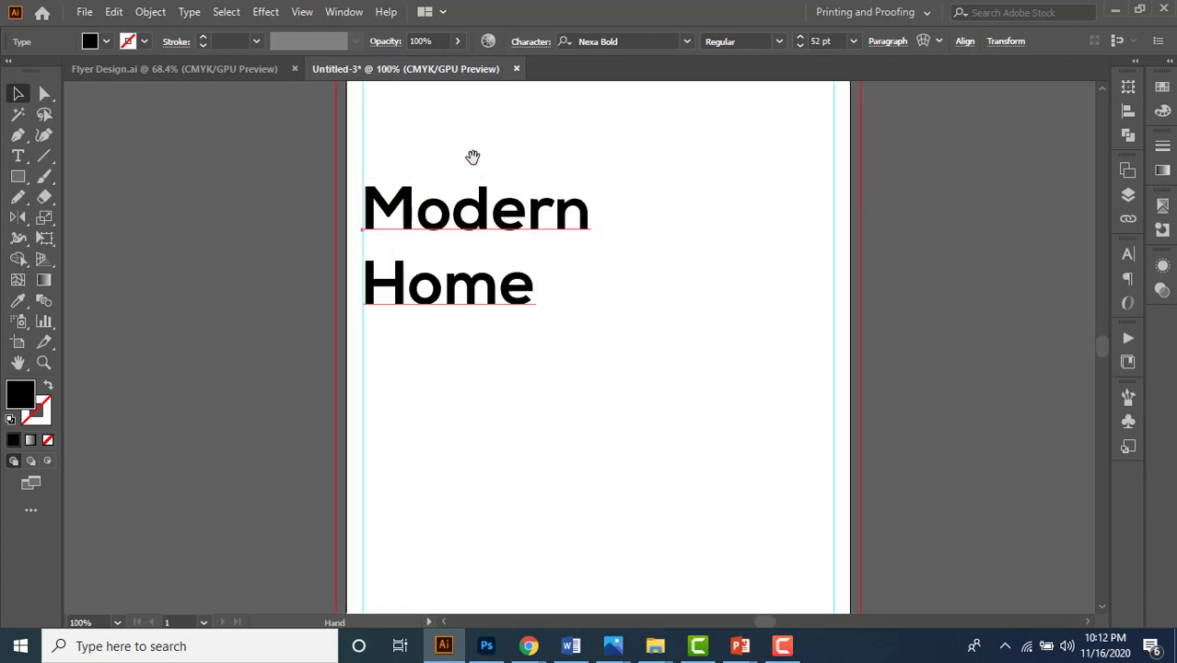
pyautogui.moveTo(472, 158); pyautogui.dragTo(402, 316)
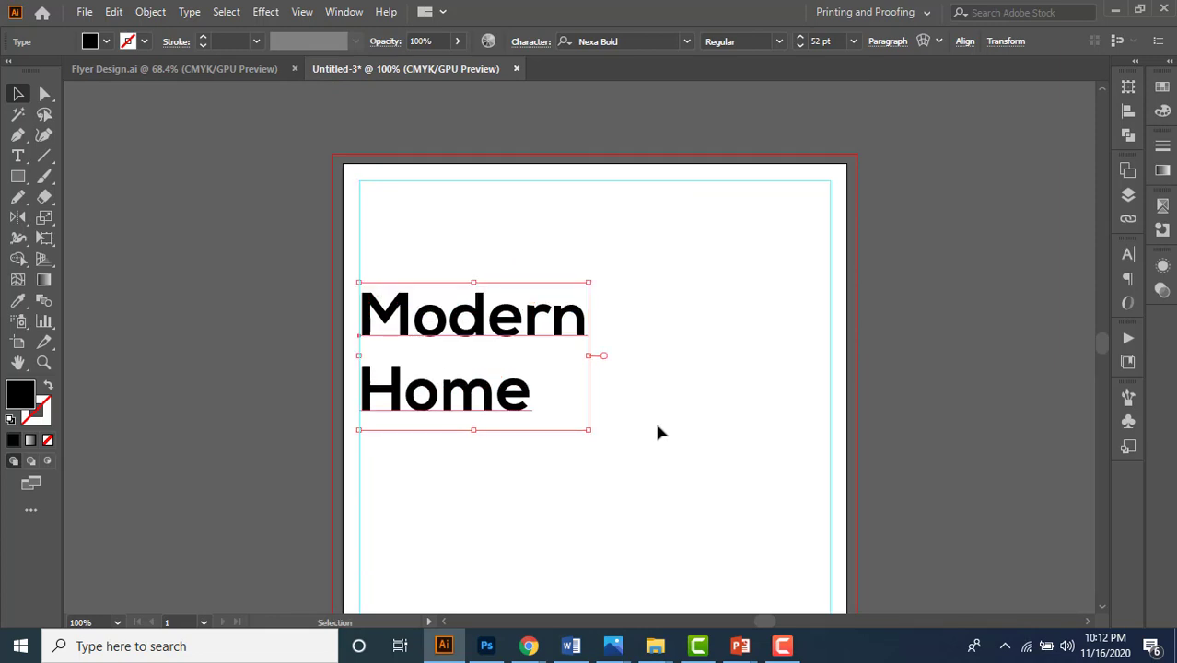
pyautogui.scroll(1, 463, 407)
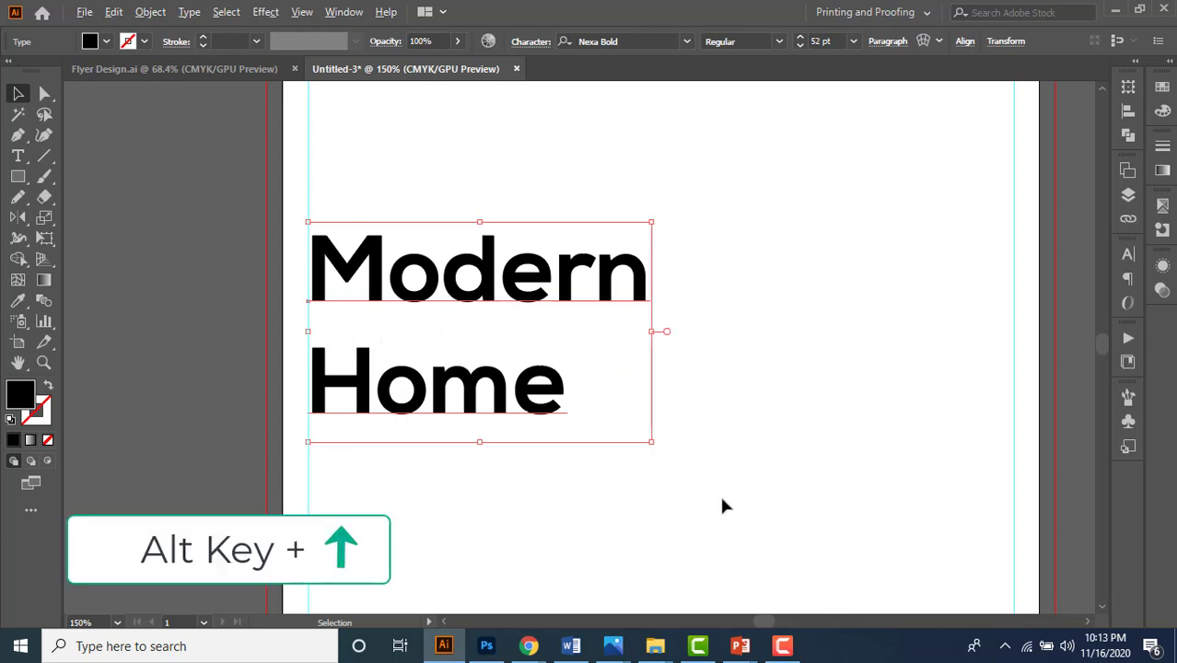
# - Tighten the heading's leading with Alt+Up, settling one step looser
pyautogui.hotkey('alt', 'Up')
pyautogui.hotkey('alt', 'Up')
pyautogui.hotkey('alt', 'Up')
pyautogui.hotkey('alt', 'Up')
pyautogui.hotkey('alt', 'Up')
pyautogui.hotkey('alt', 'Up')
pyautogui.hotkey('alt', 'Up')
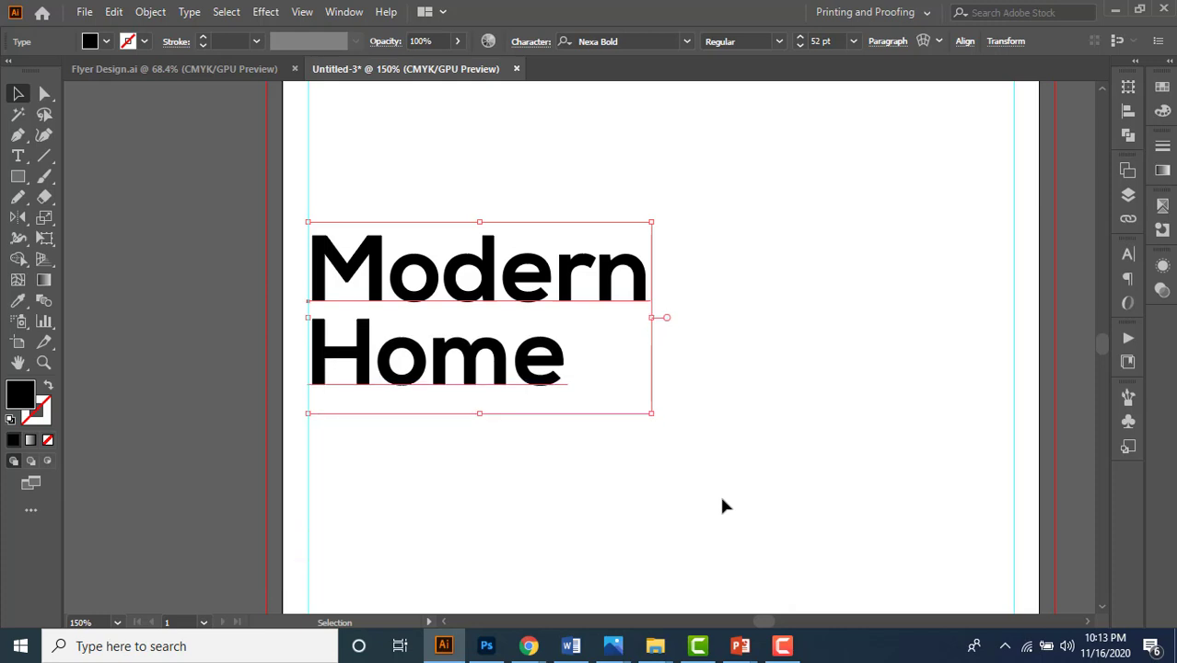
pyautogui.hotkey('alt', 'Up')
pyautogui.scroll(-2, 612, 227)
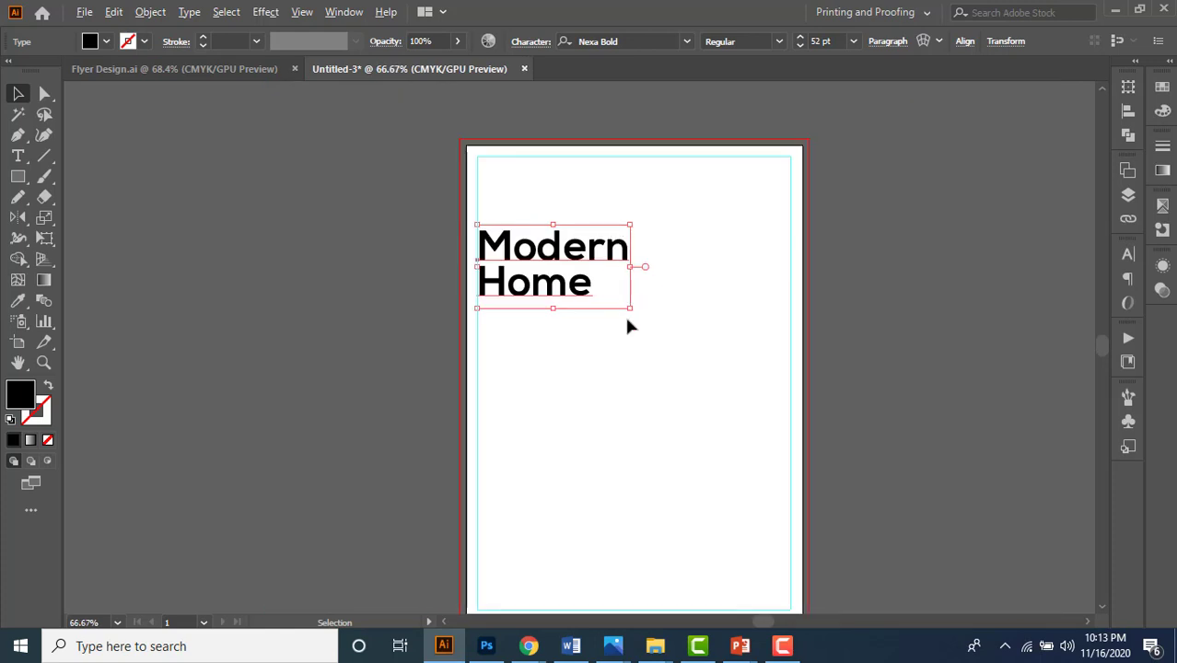
pyautogui.click(645, 348)
pyautogui.click(556, 276)
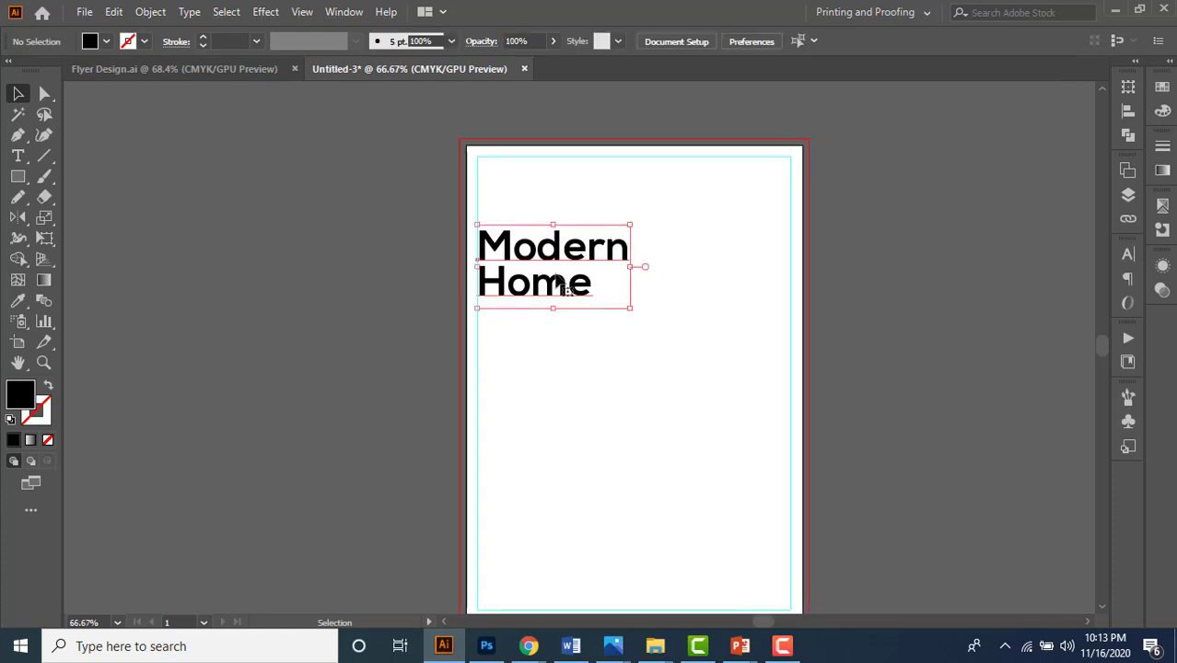
pyautogui.hotkey('alt', 'Down')
pyautogui.hotkey('alt', 'Up')
pyautogui.hotkey('alt', 'Down')
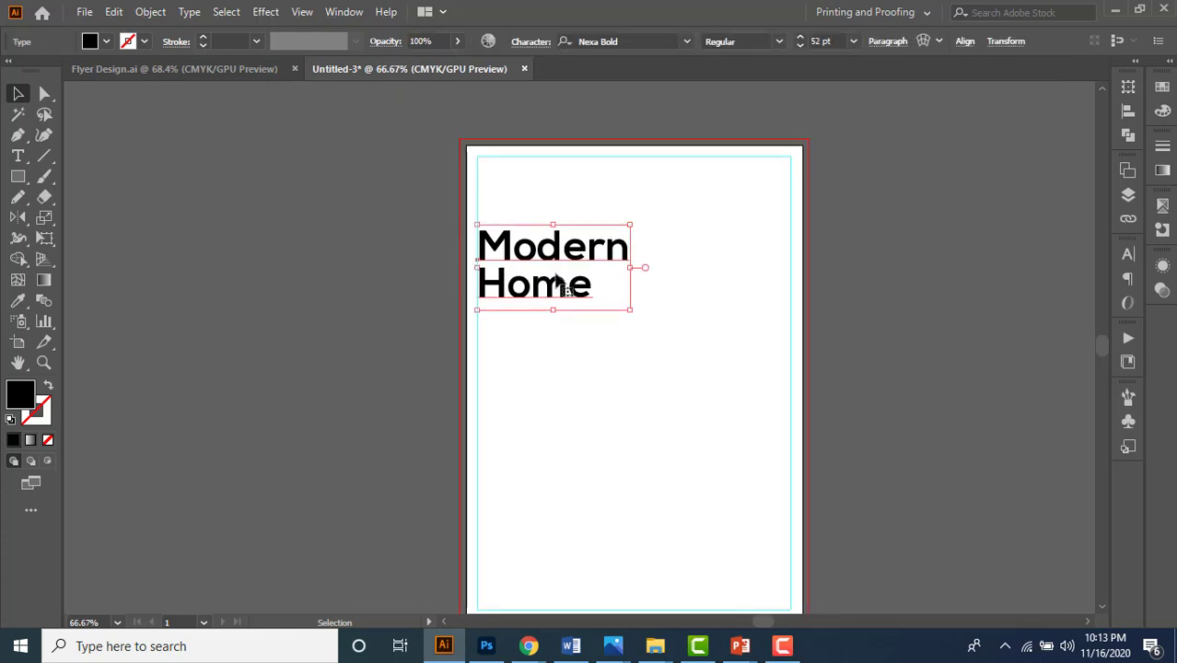
pyautogui.click(601, 402)
pyautogui.moveTo(649, 403); pyautogui.dragTo(612, 383)
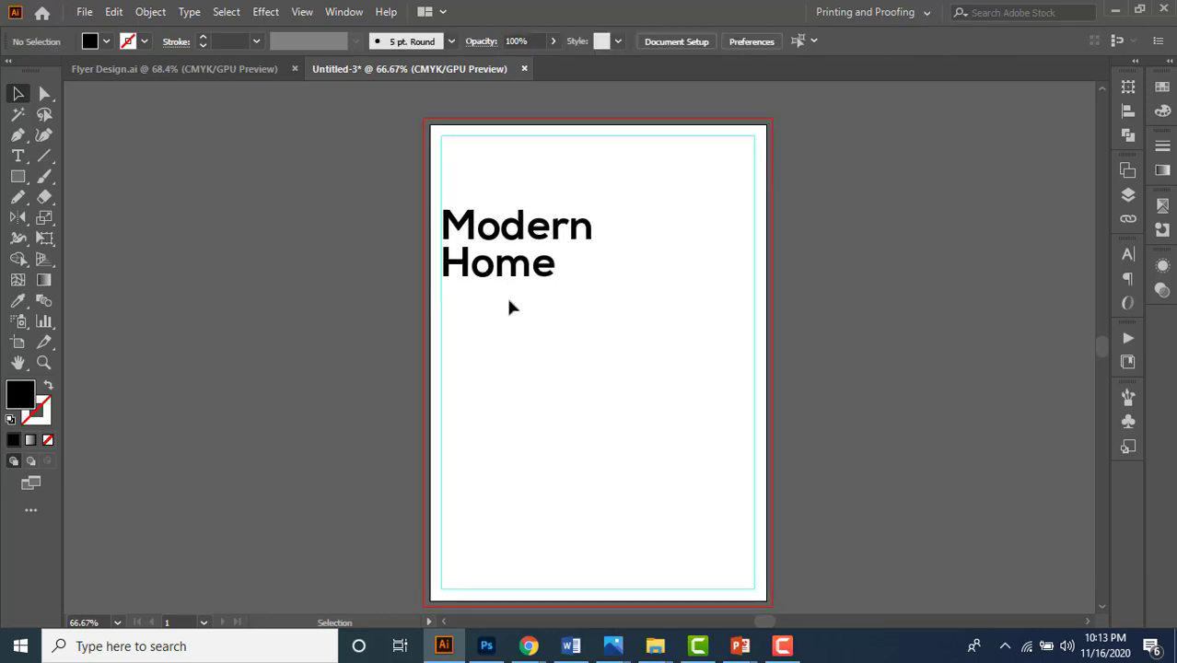
pyautogui.click(17, 156)
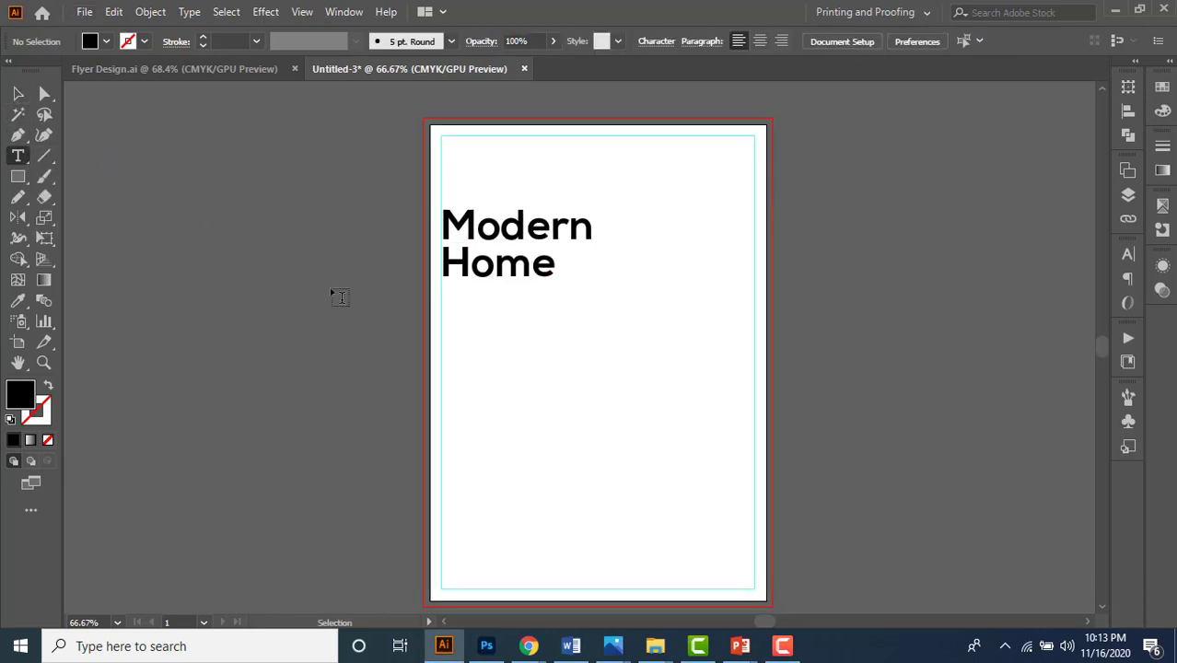
# - Add 'Real Estate Agency' under the heading, scaled to about 15.65 pt
pyautogui.scroll(3, 502, 336)
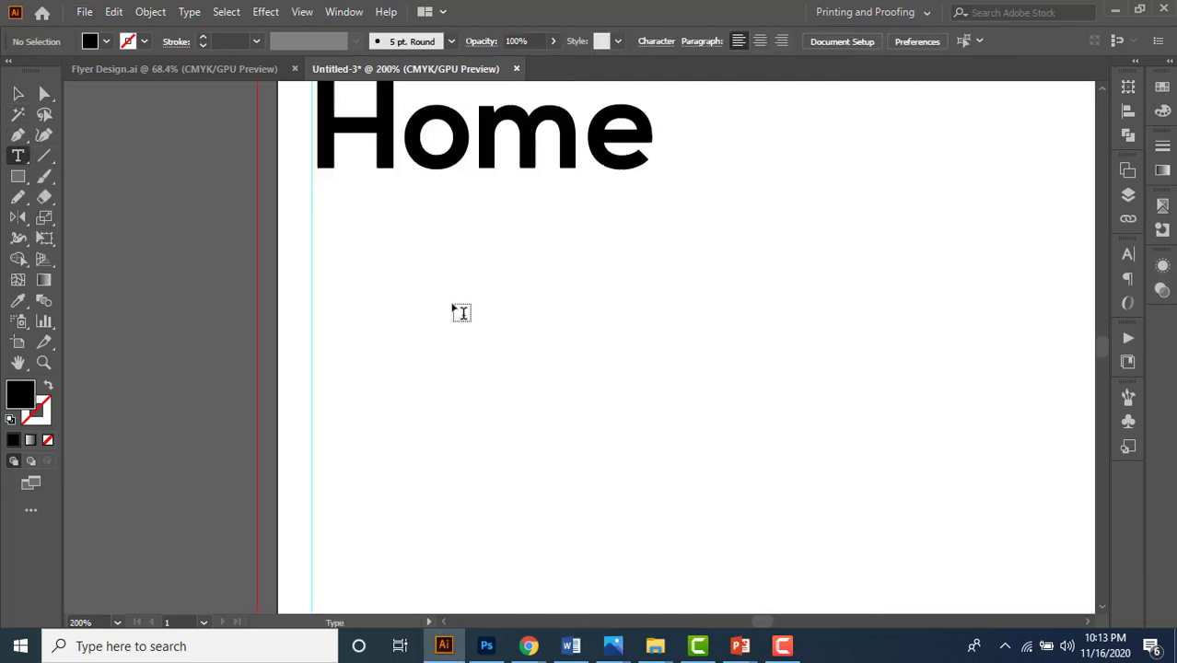
pyautogui.scroll(-3, 399, 350)
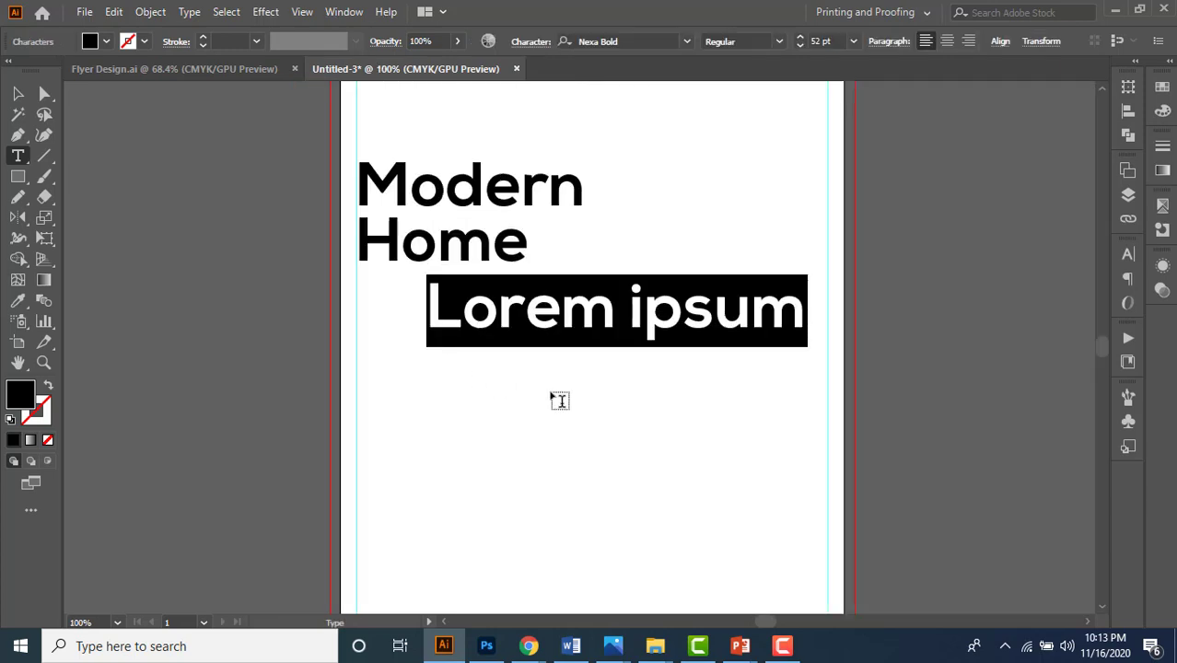
pyautogui.write('Real ')
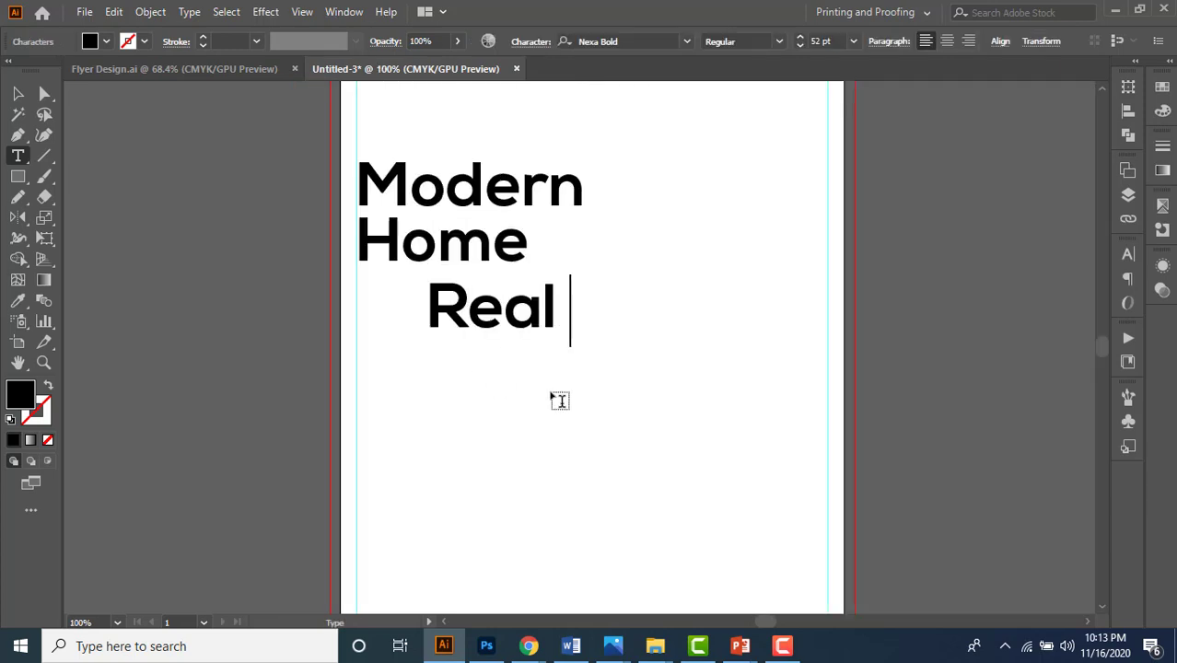
pyautogui.write('Estate ')
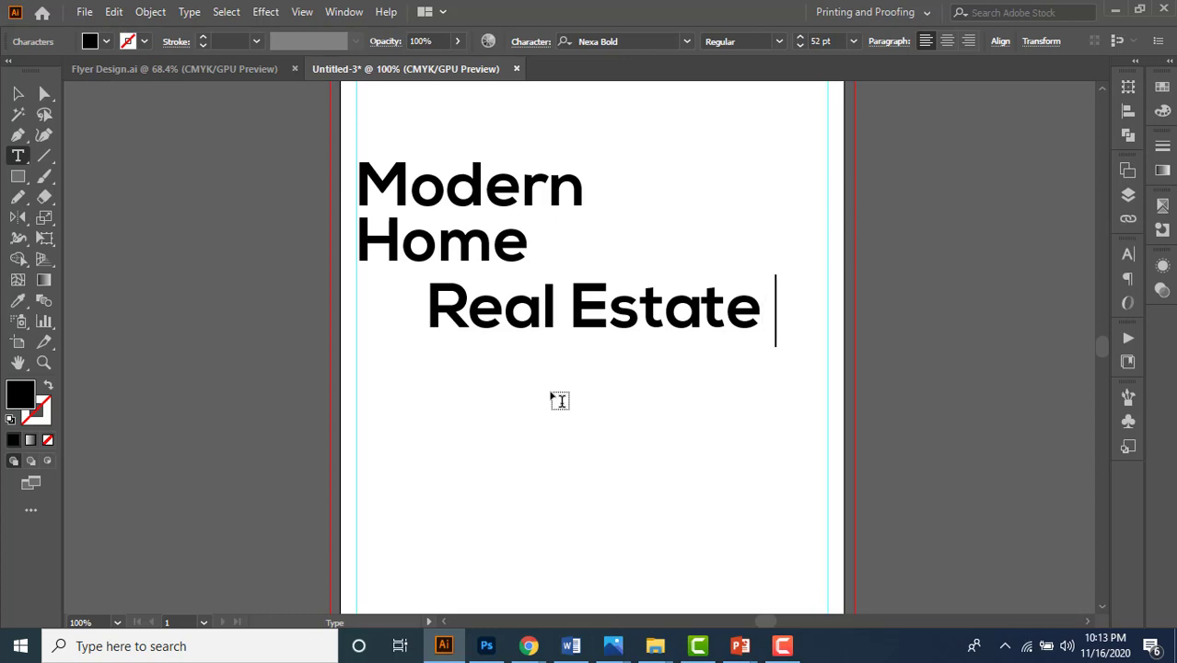
pyautogui.write('Agency')
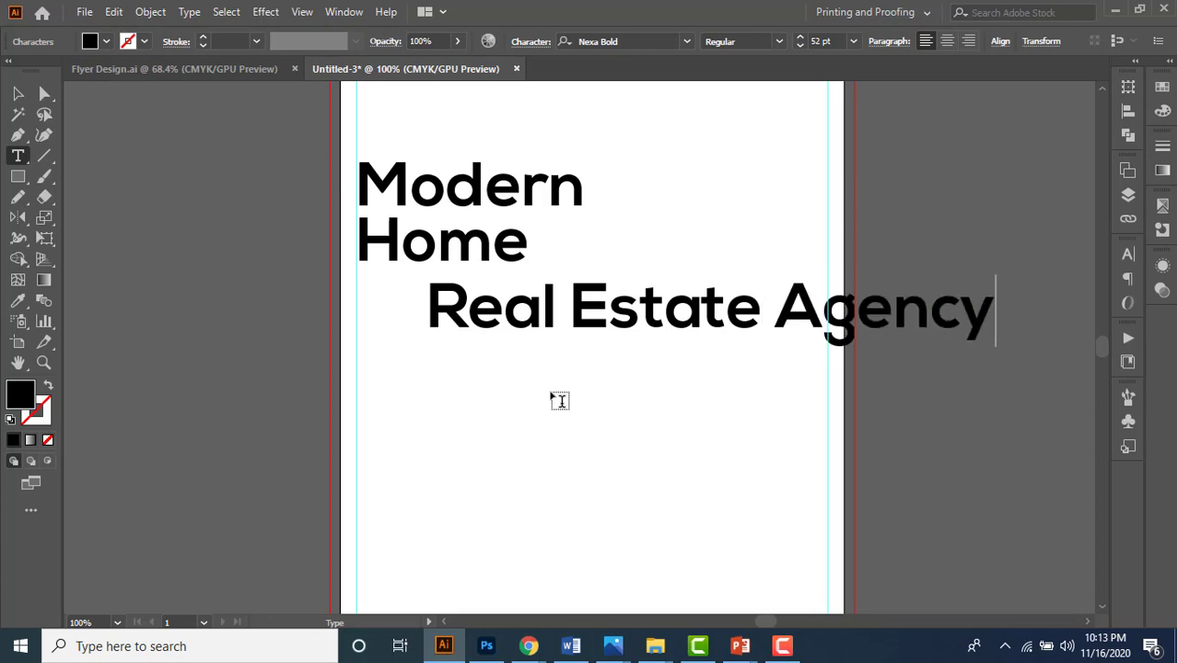
pyautogui.click(17, 93)
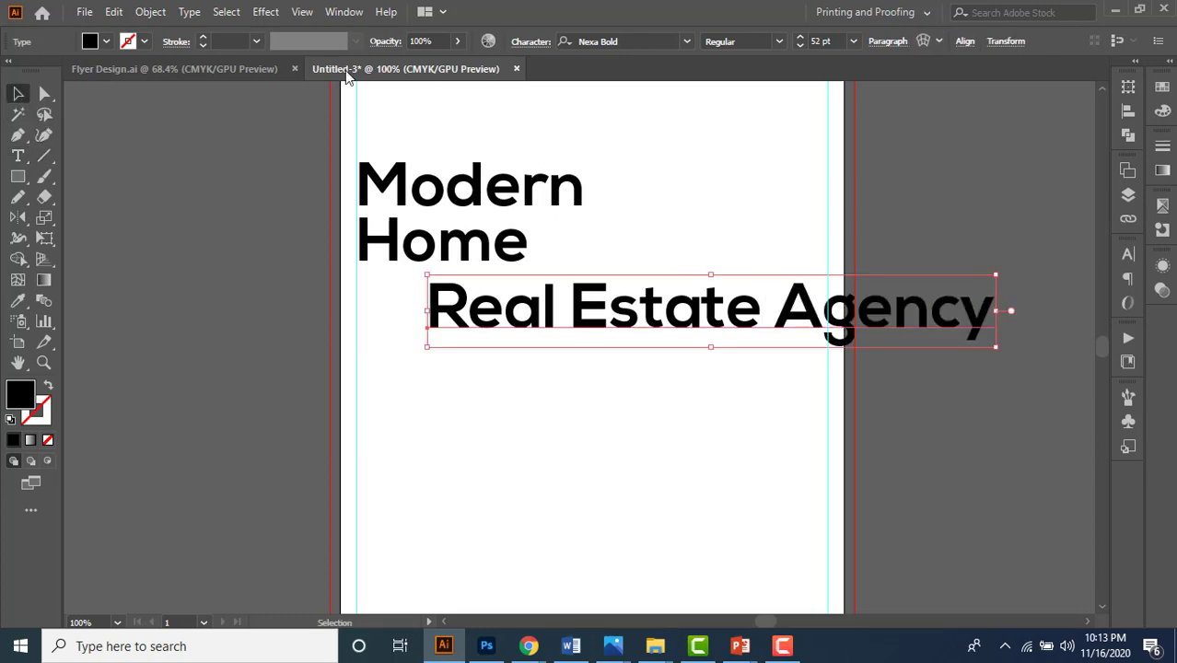
pyautogui.moveTo(995, 347); pyautogui.dragTo(600, 343)
pyautogui.moveTo(502, 292); pyautogui.dragTo(376, 288)
pyautogui.scroll(2, 406, 308)
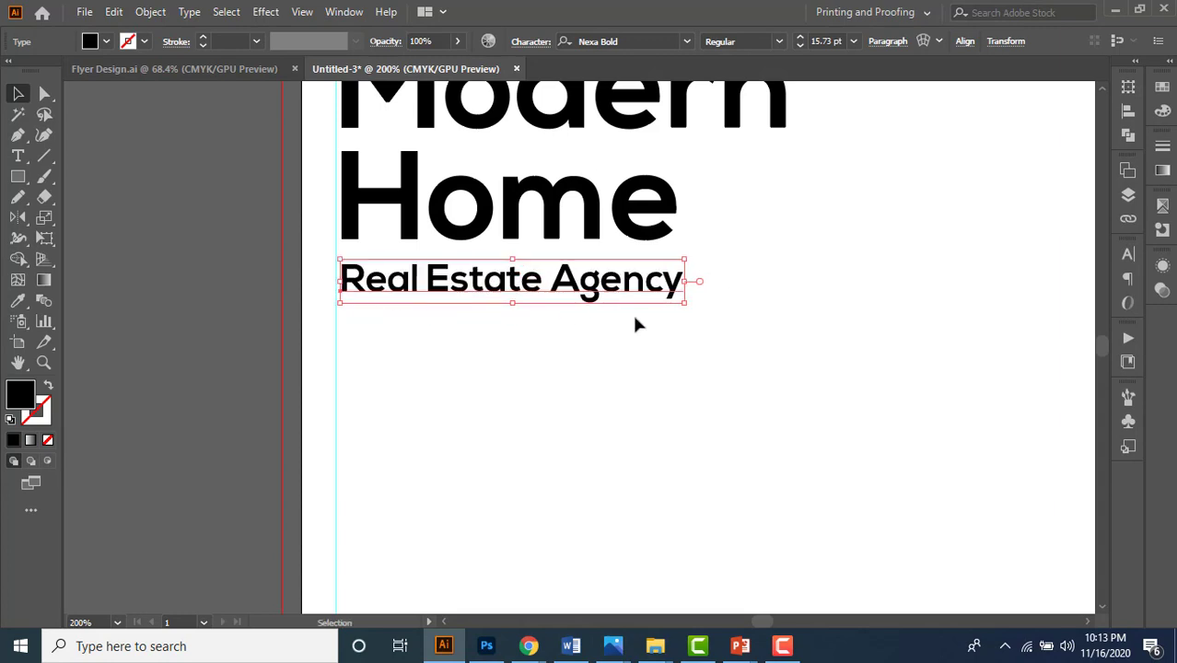
pyautogui.moveTo(686, 304); pyautogui.dragTo(683, 305)
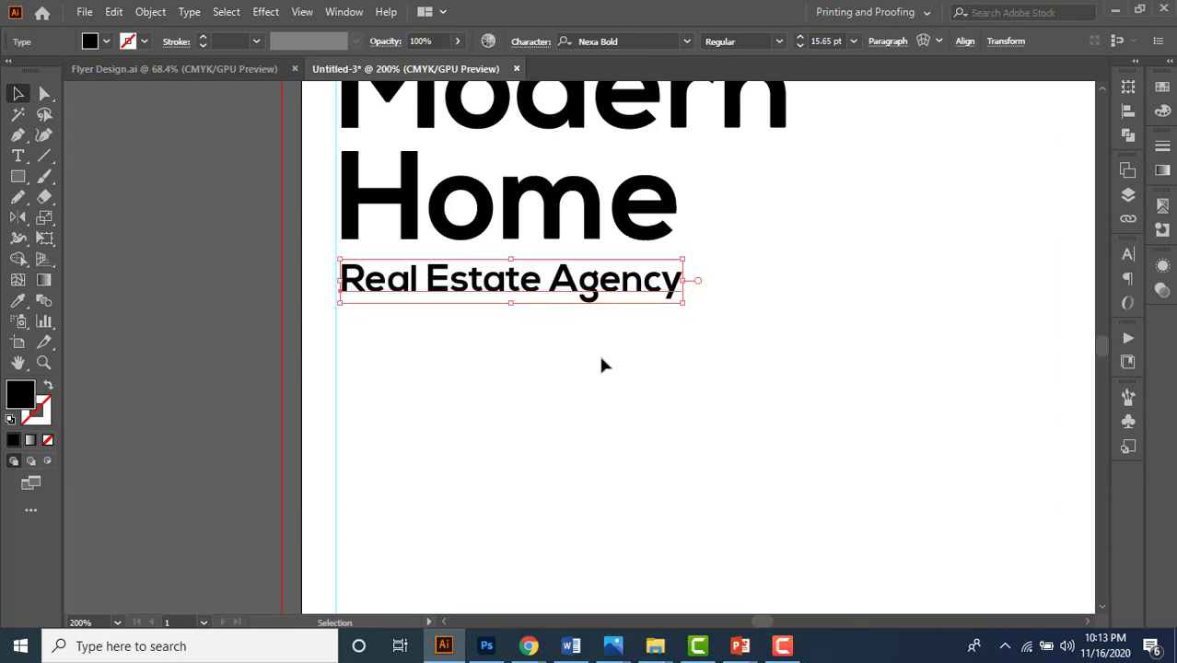
pyautogui.click(599, 355)
# - Switch to Flyer Design.ai and inspect its PRICE STARTS AT text
pyautogui.scroll(-2, 494, 354)
pyautogui.scroll(-1, 580, 368)
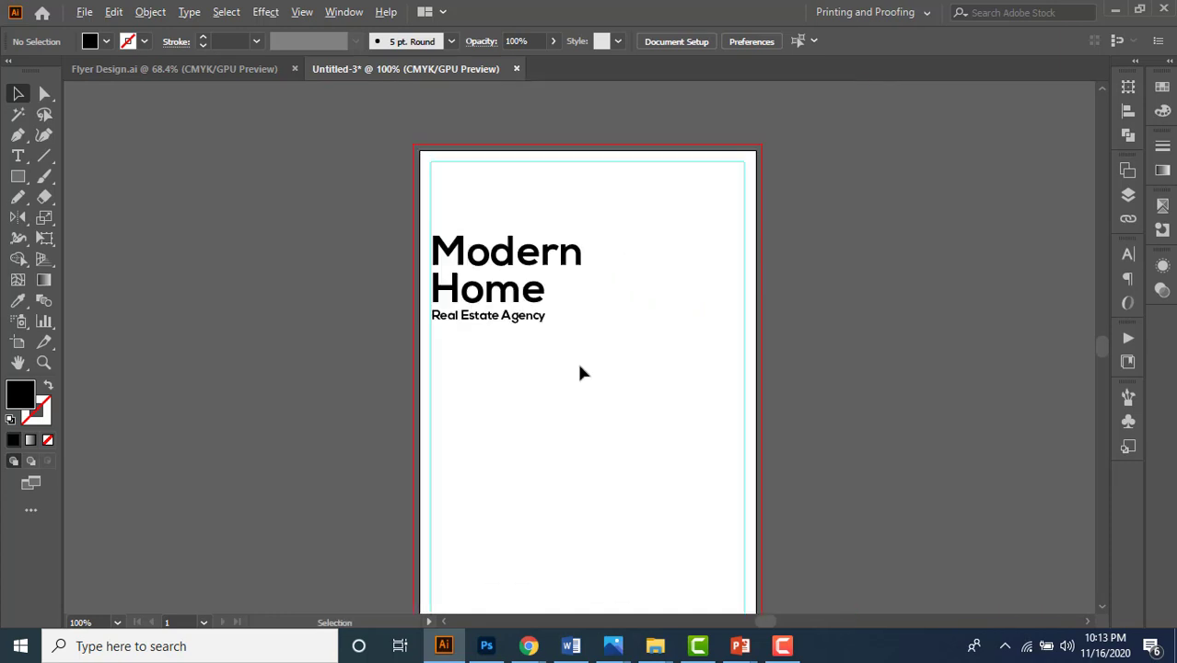
pyautogui.click(174, 71)
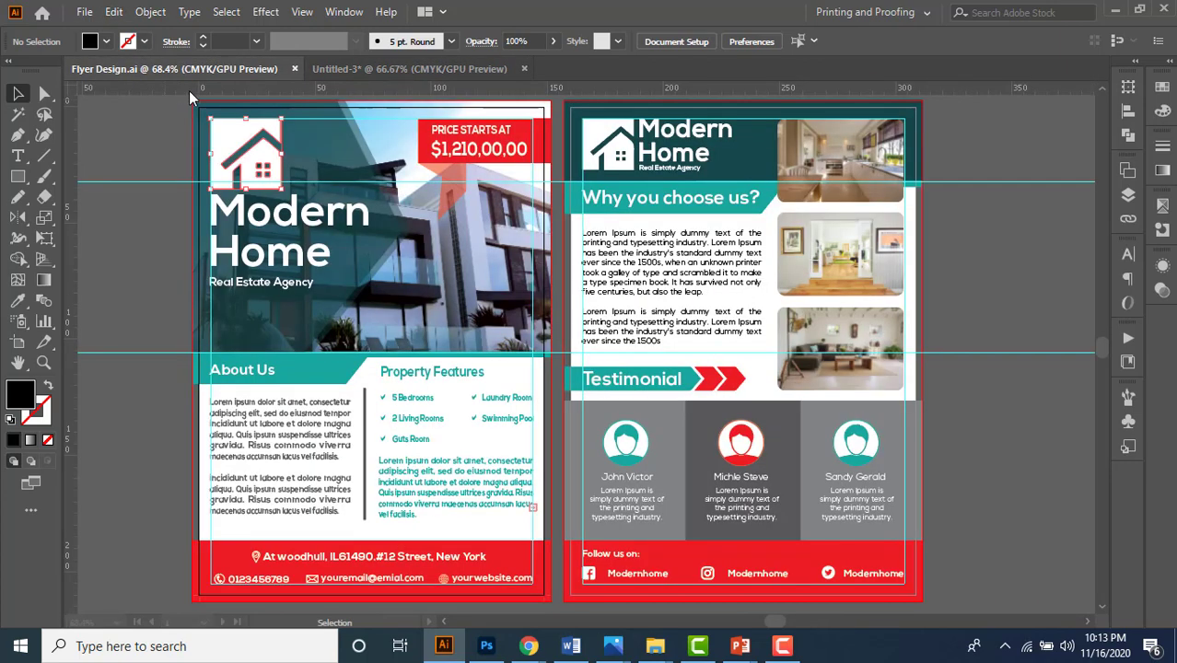
pyautogui.click(466, 148)
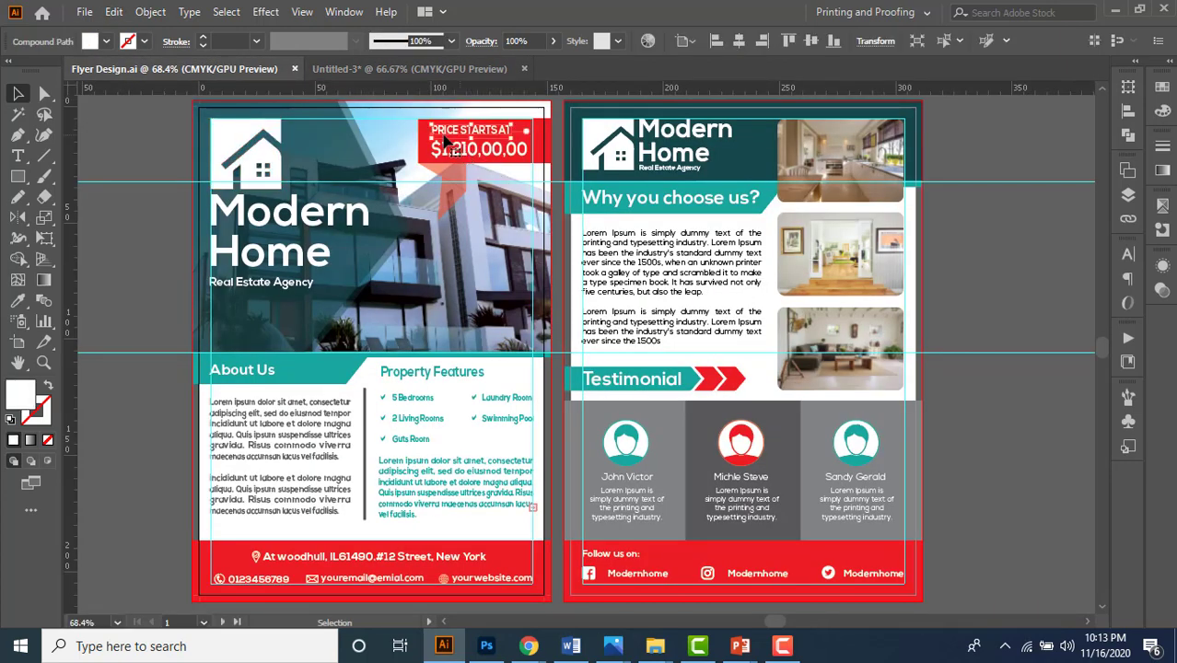
# - Back in Untitled-3, place a copy of the Real Estate Agency line at the top right
pyautogui.click(467, 158)
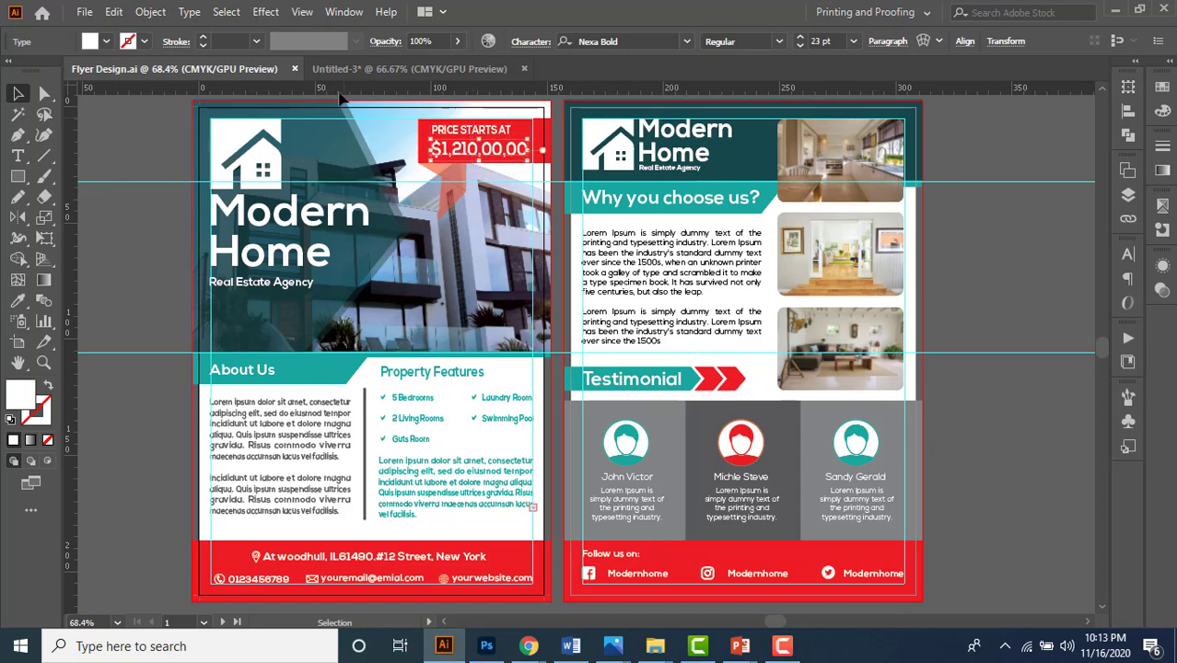
pyautogui.click(431, 73)
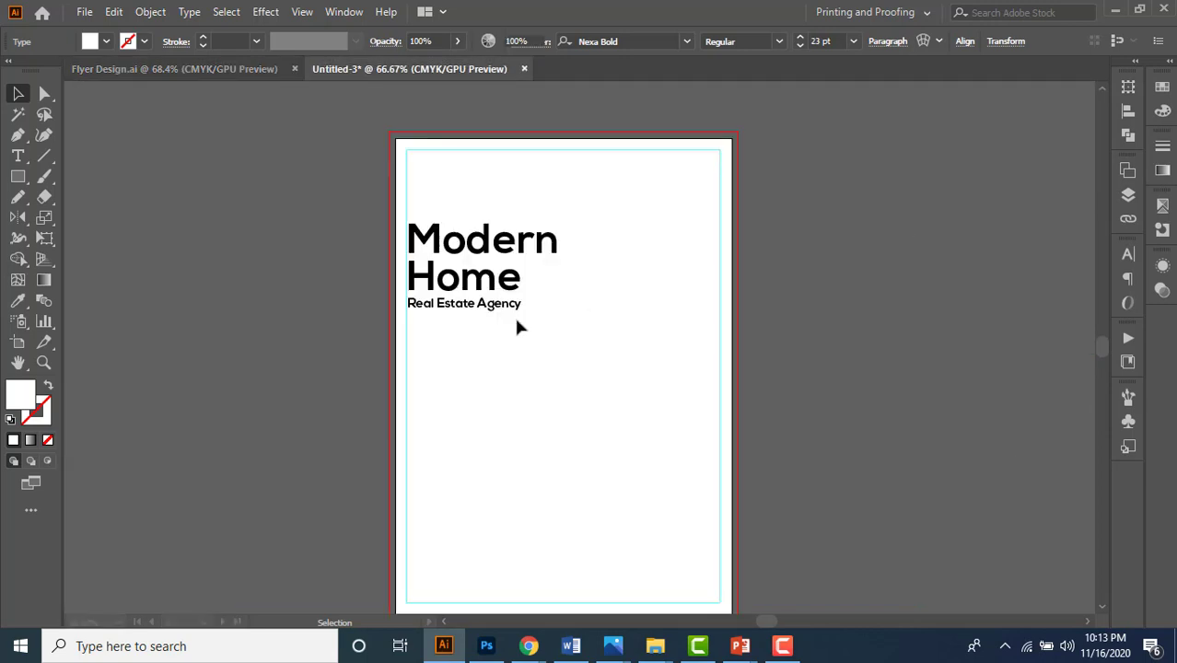
pyautogui.hotkey('ctrl', '1')
pyautogui.moveTo(462, 323); pyautogui.dragTo(733, 138)
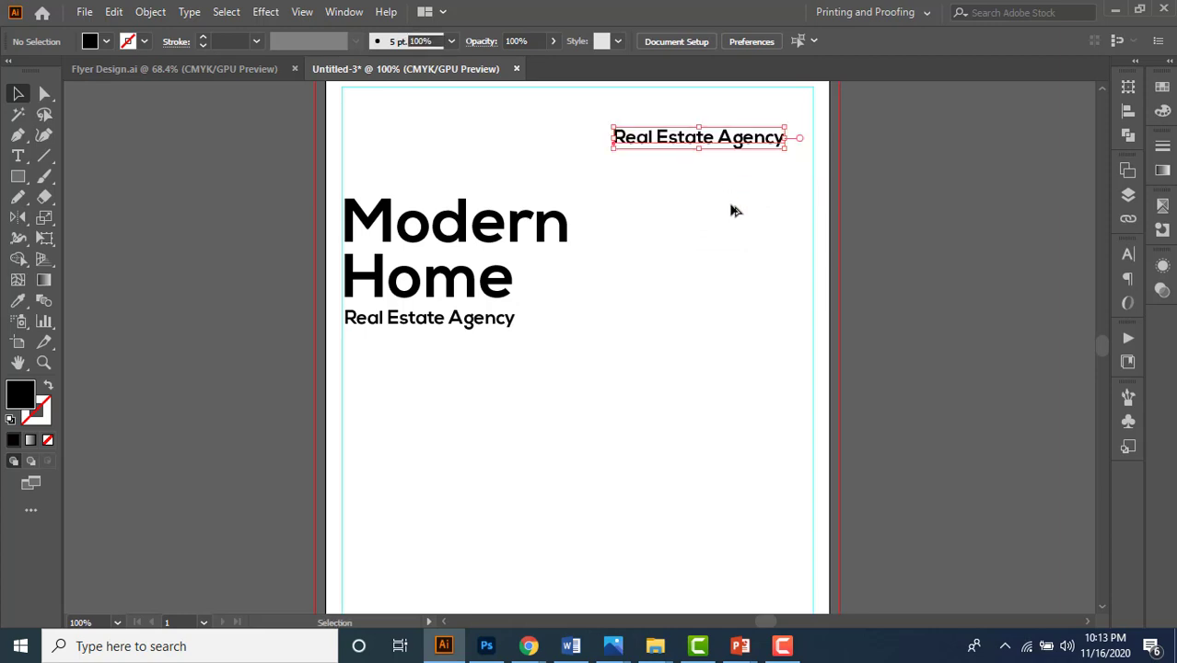
pyautogui.press('space')
pyautogui.moveTo(731, 204); pyautogui.dragTo(638, 260)
pyautogui.scroll(1, 527, 193)
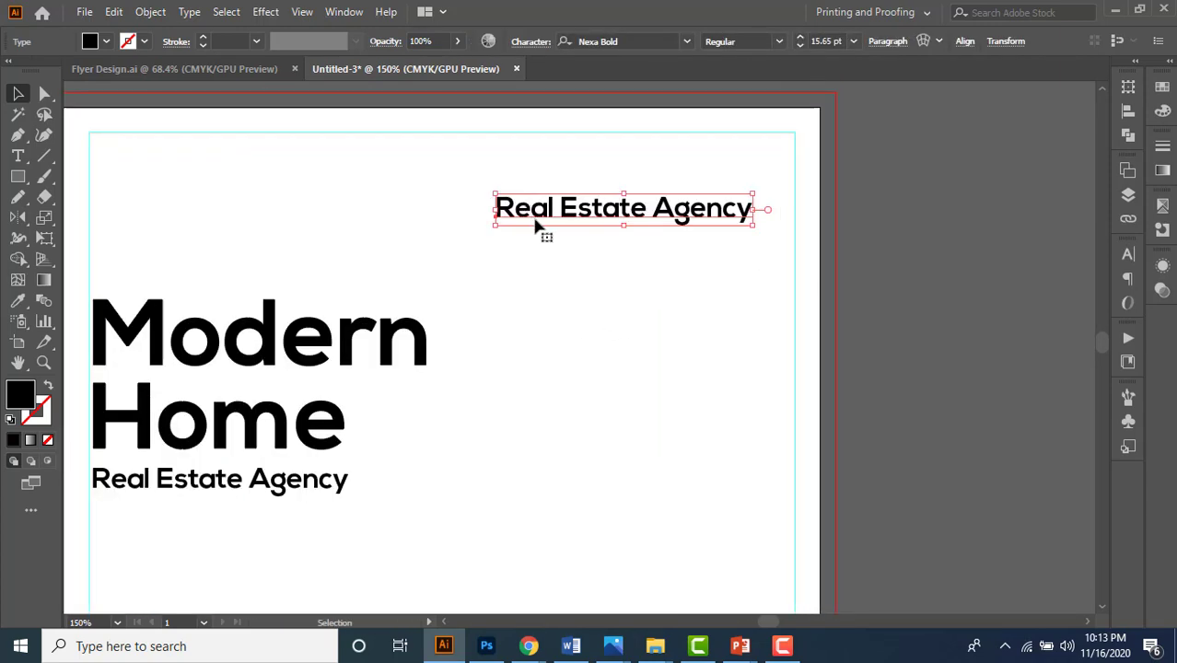
pyautogui.press('space')
pyautogui.moveTo(594, 308); pyautogui.dragTo(662, 239)
# - Replace the copied line's text with 'Price Starts At'
pyautogui.doubleClick(637, 175)
pyautogui.hotkey('ctrl', 'a')
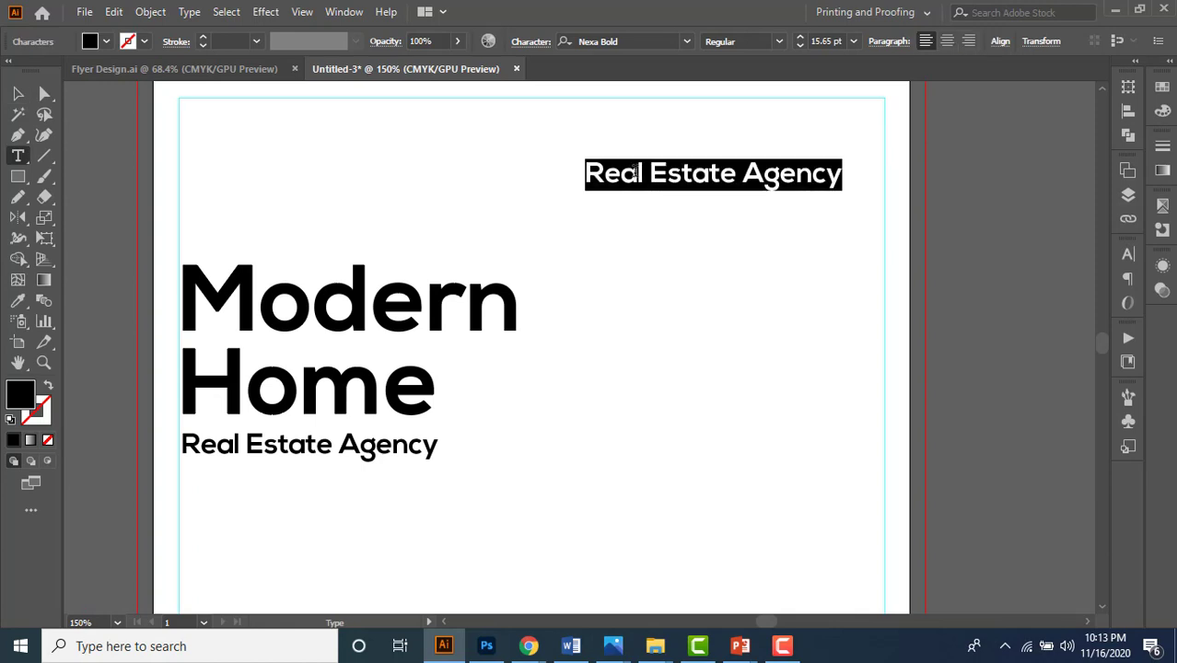
pyautogui.write('Price')
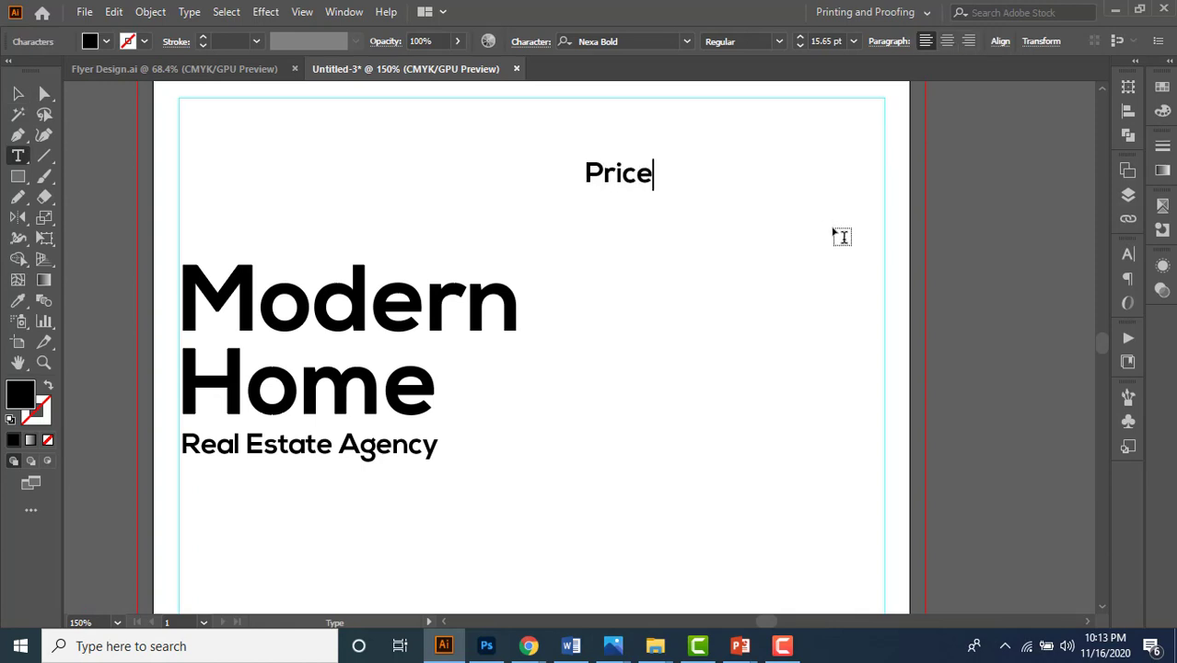
pyautogui.write(' Startrs')
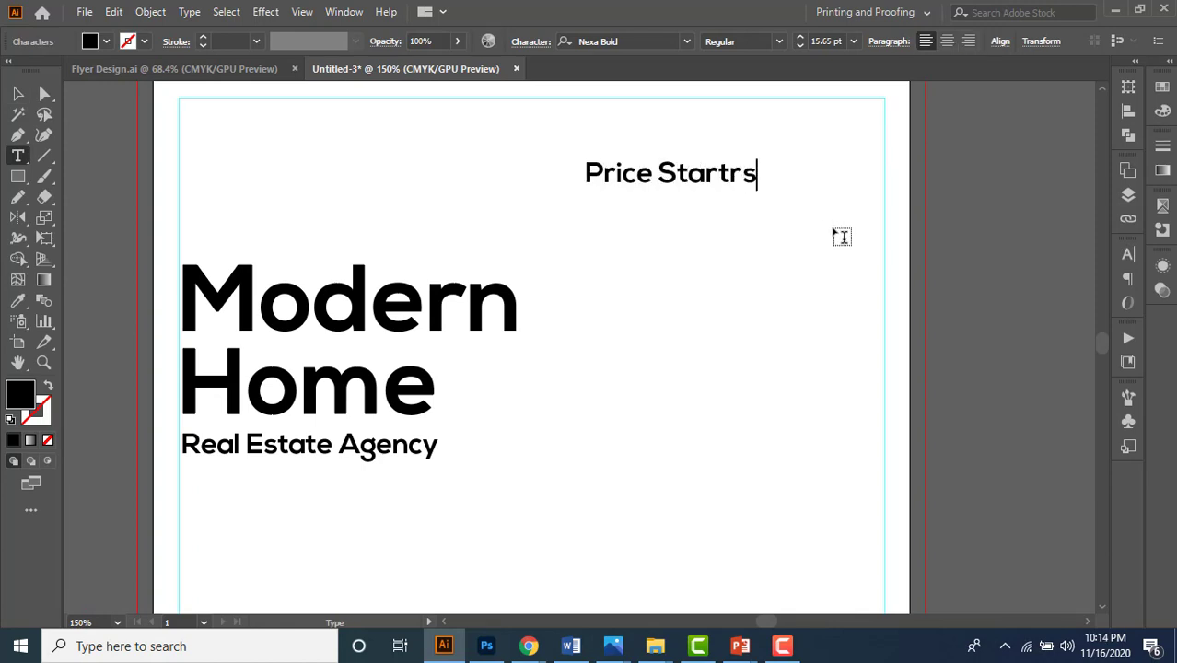
pyautogui.press('BackSpace')
pyautogui.press('BackSpace')
pyautogui.press('BackSpace')
pyautogui.write('At')
pyautogui.click(18, 93)
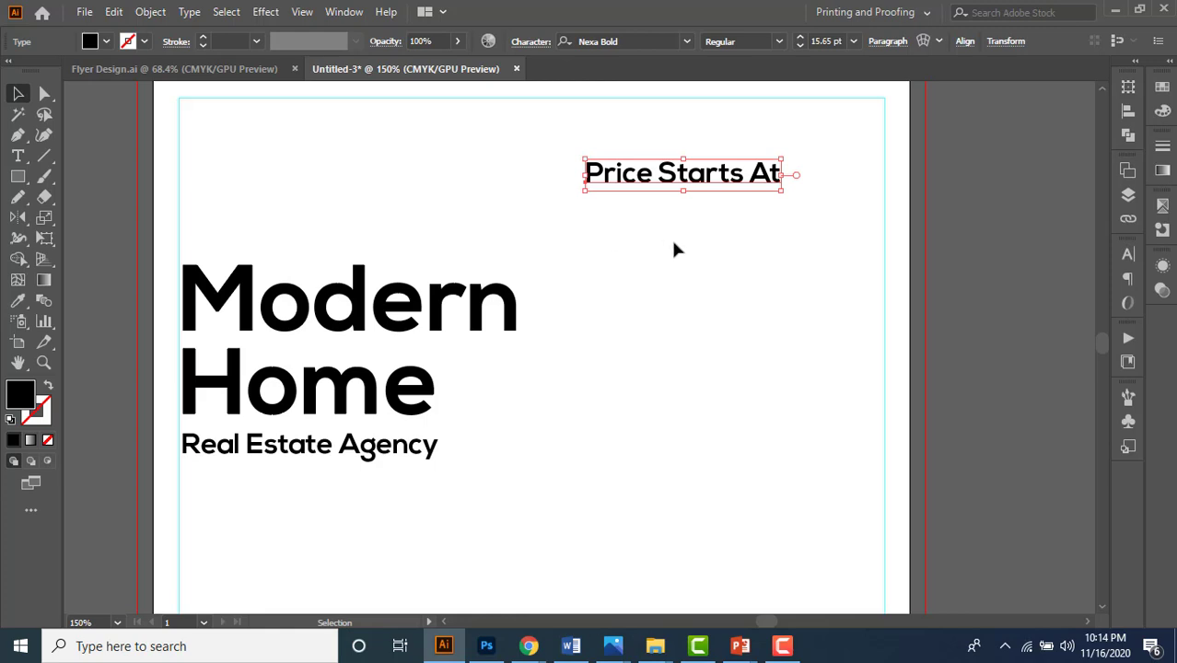
# - Apply Type > Change Case > UPPERCASE so the line reads PRICE STARTS AT
pyautogui.click(189, 11)
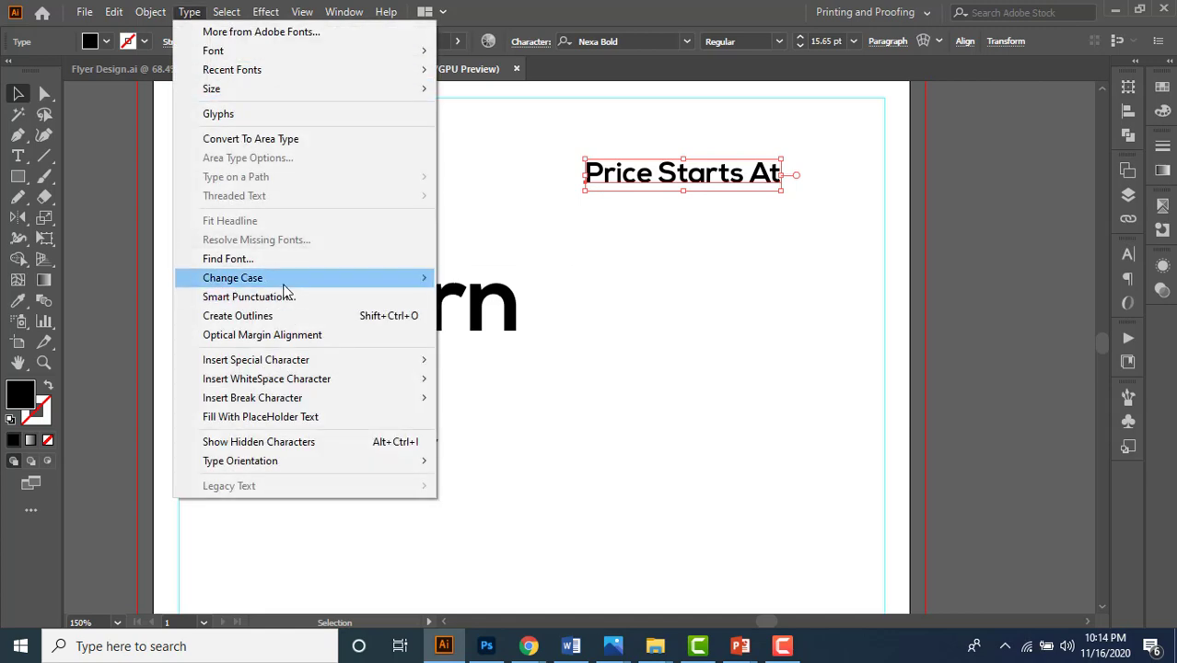
pyautogui.moveTo(283, 285)
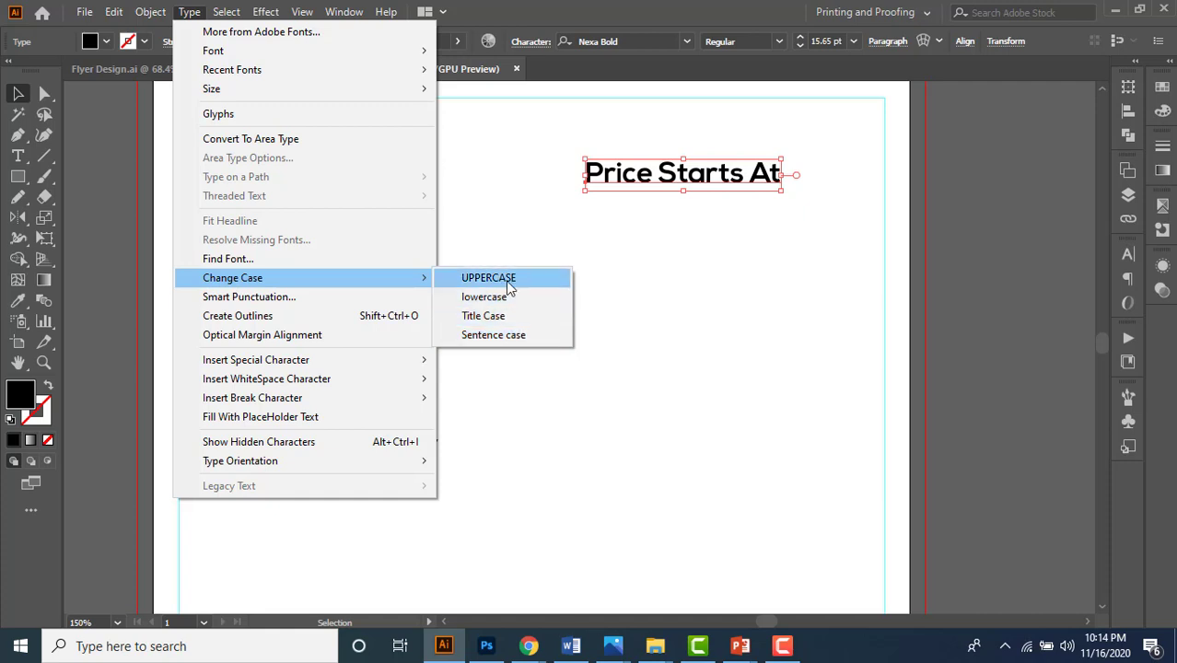
pyautogui.click(538, 290)
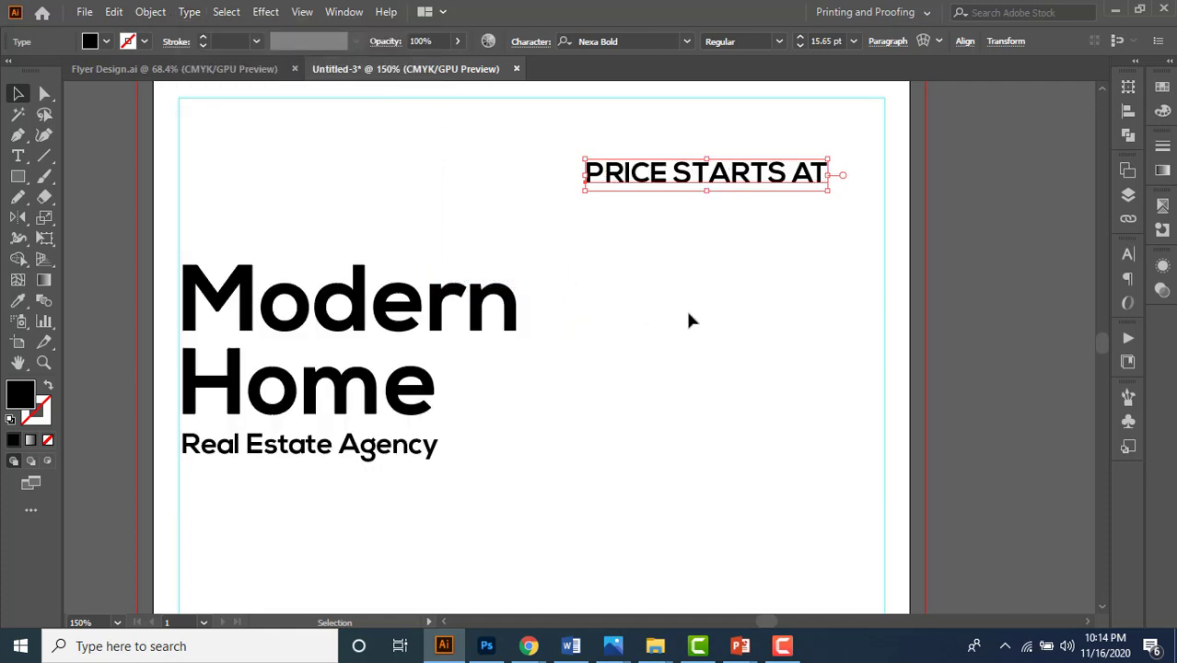
pyautogui.click(685, 306)
pyautogui.hotkey('ctrl', '1')
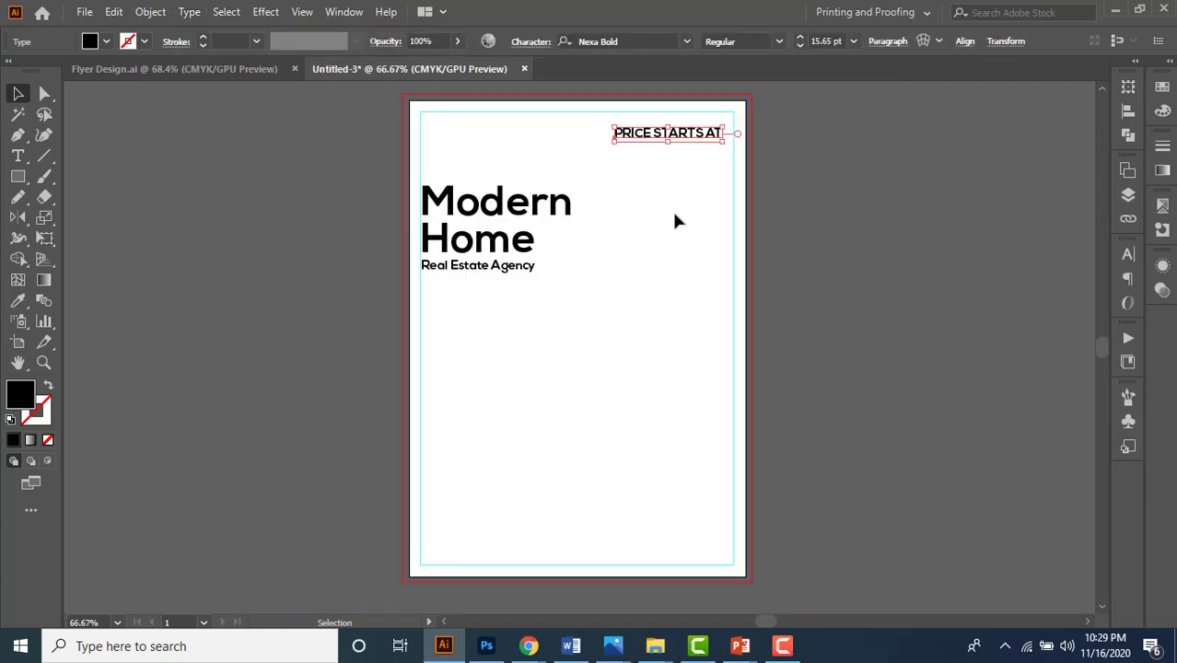
# - Duplicate the PRICE STARTS AT line directly below itself
pyautogui.click(672, 218)
pyautogui.hotkey('ctrl', '1')
pyautogui.hotkey('ctrl', '+')
pyautogui.moveTo(665, 189); pyautogui.dragTo(672, 241)
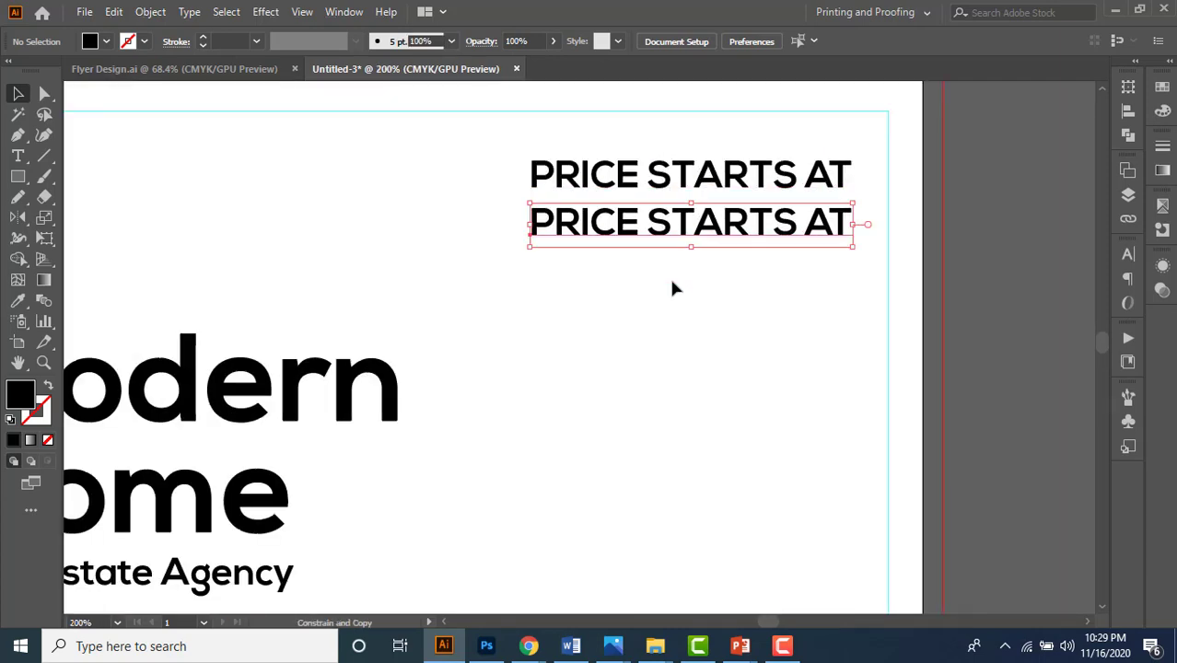
pyautogui.click(672, 286)
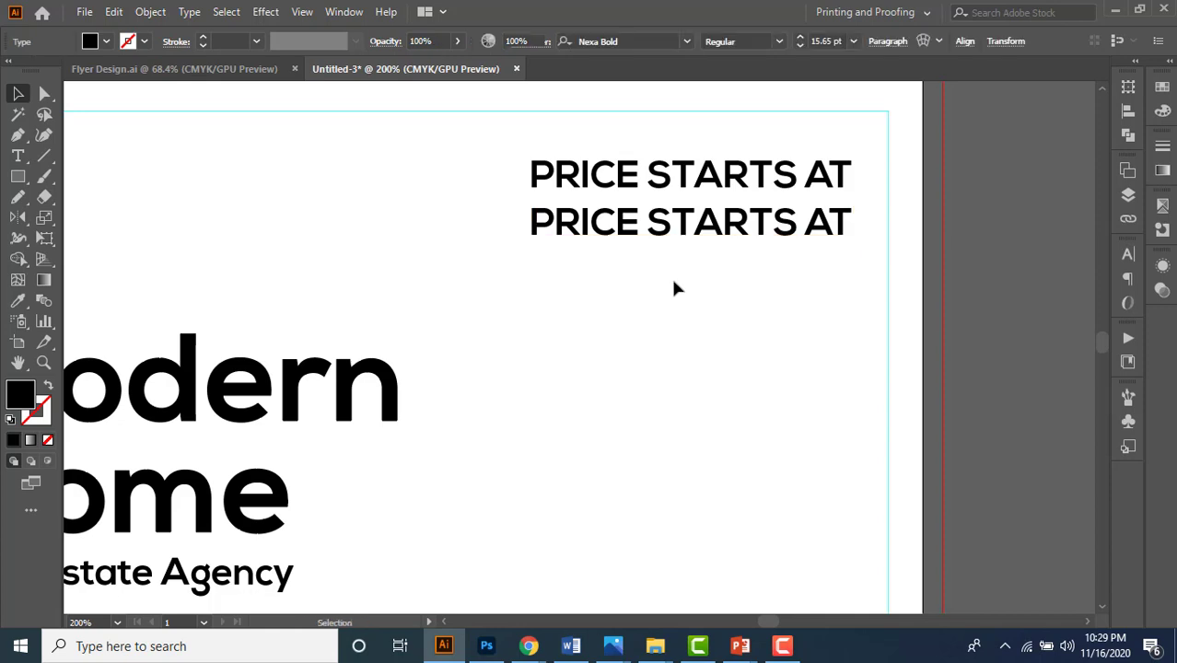
# - In Flyer Design.ai, highlight the $1,210,00,00 price text
pyautogui.click(224, 79)
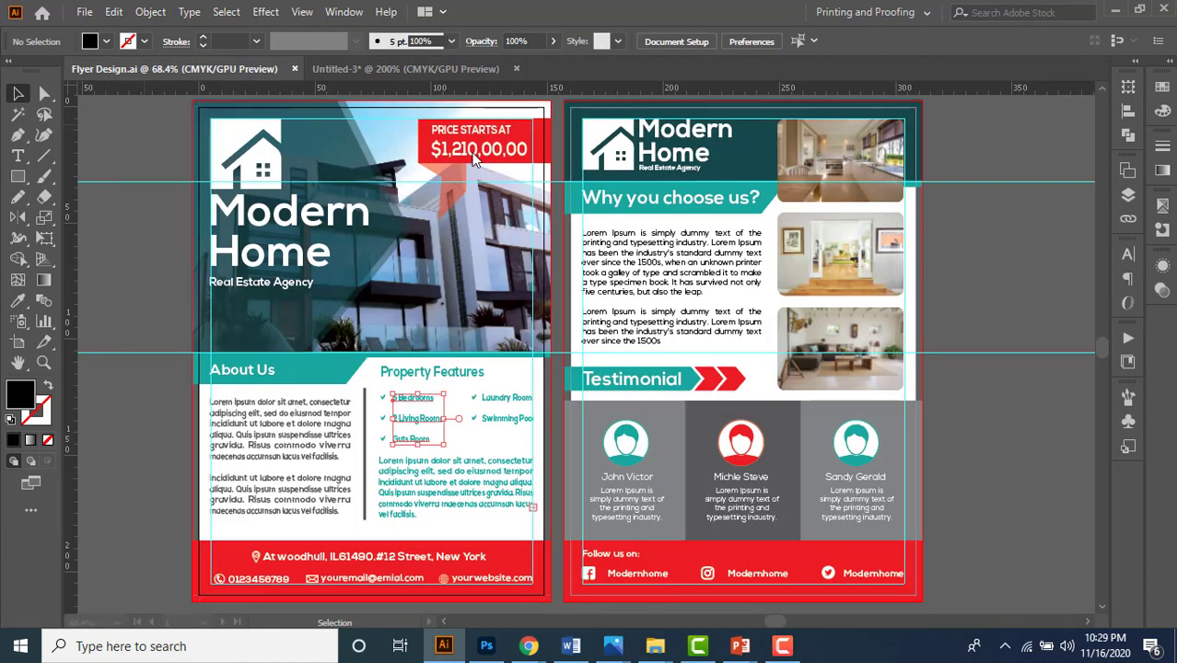
pyautogui.click(460, 158)
pyautogui.click(458, 155)
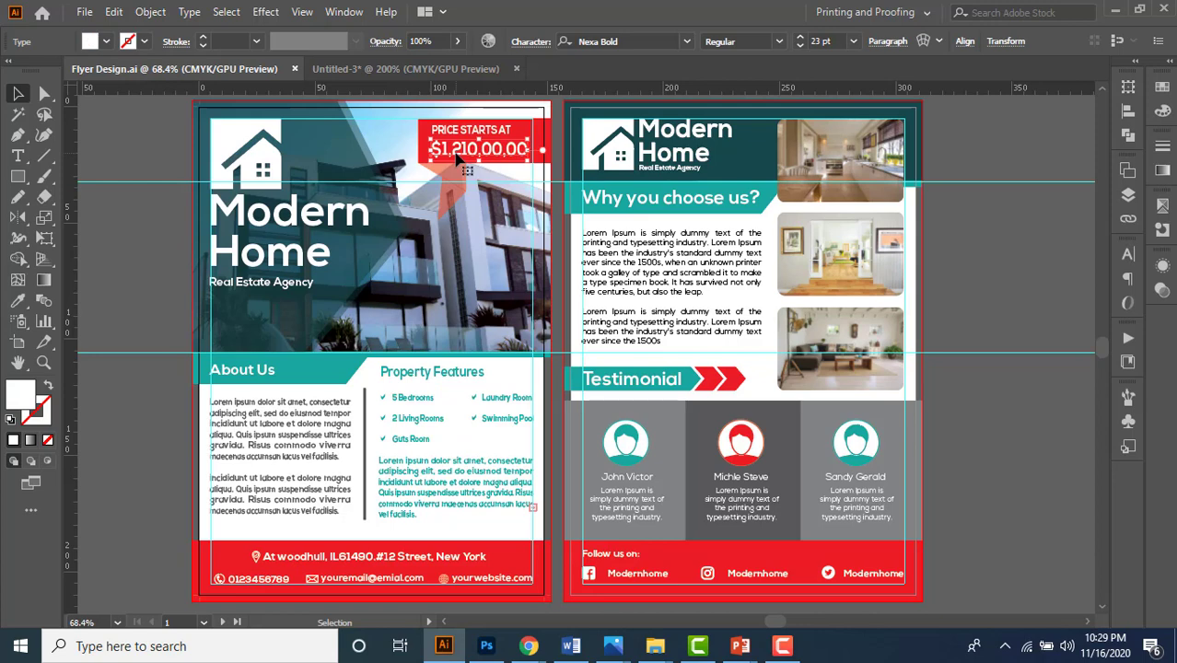
pyautogui.doubleClick(454, 148)
pyautogui.moveTo(433, 150); pyautogui.dragTo(534, 151)
# - Replace the duplicate line with the $1,210,00,00 price, fill it black, and nudge it lower
pyautogui.click(403, 75)
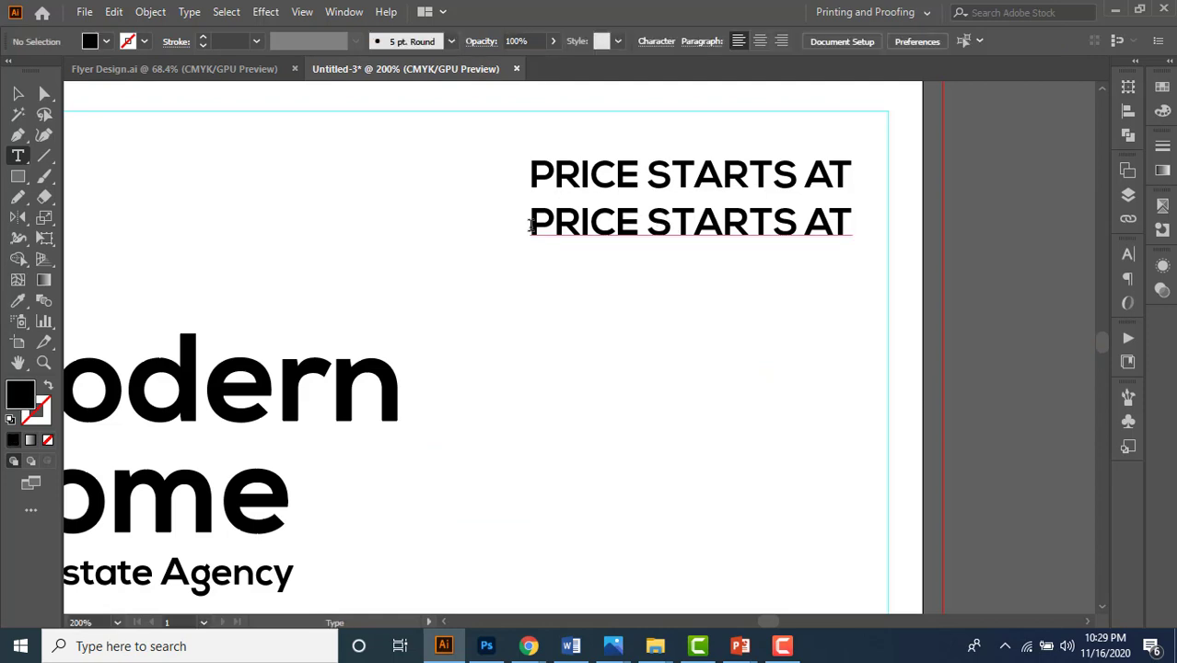
pyautogui.moveTo(530, 225); pyautogui.dragTo(852, 225)
pyautogui.press('BackSpace')
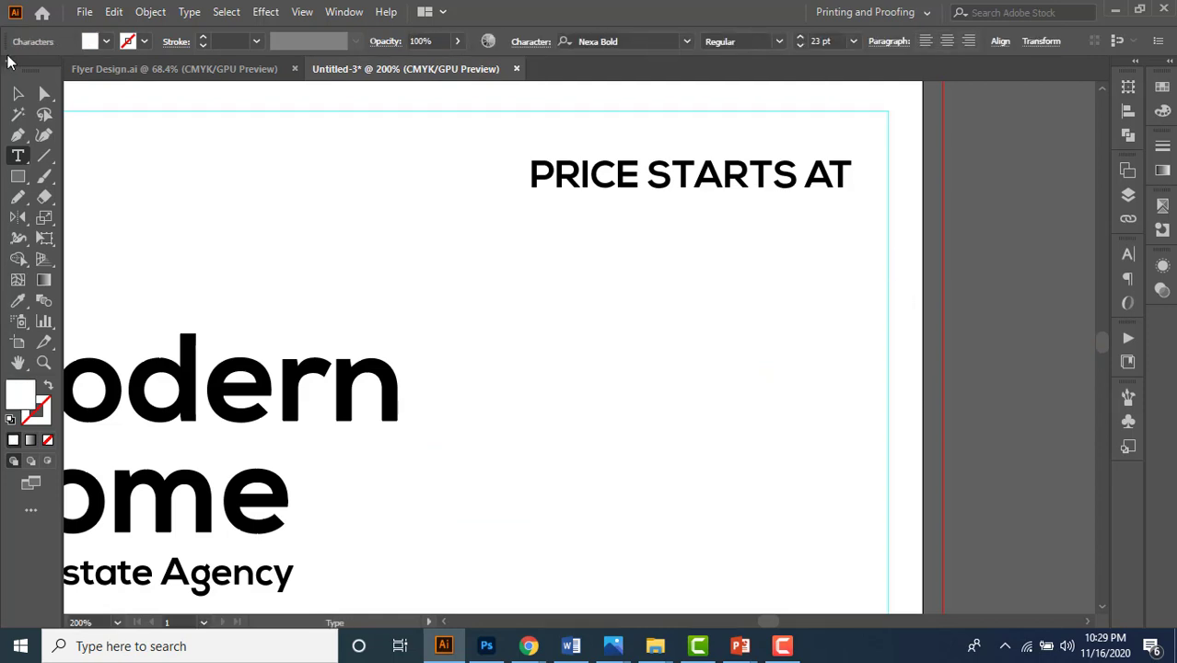
pyautogui.click(17, 93)
pyautogui.click(106, 42)
pyautogui.click(51, 71)
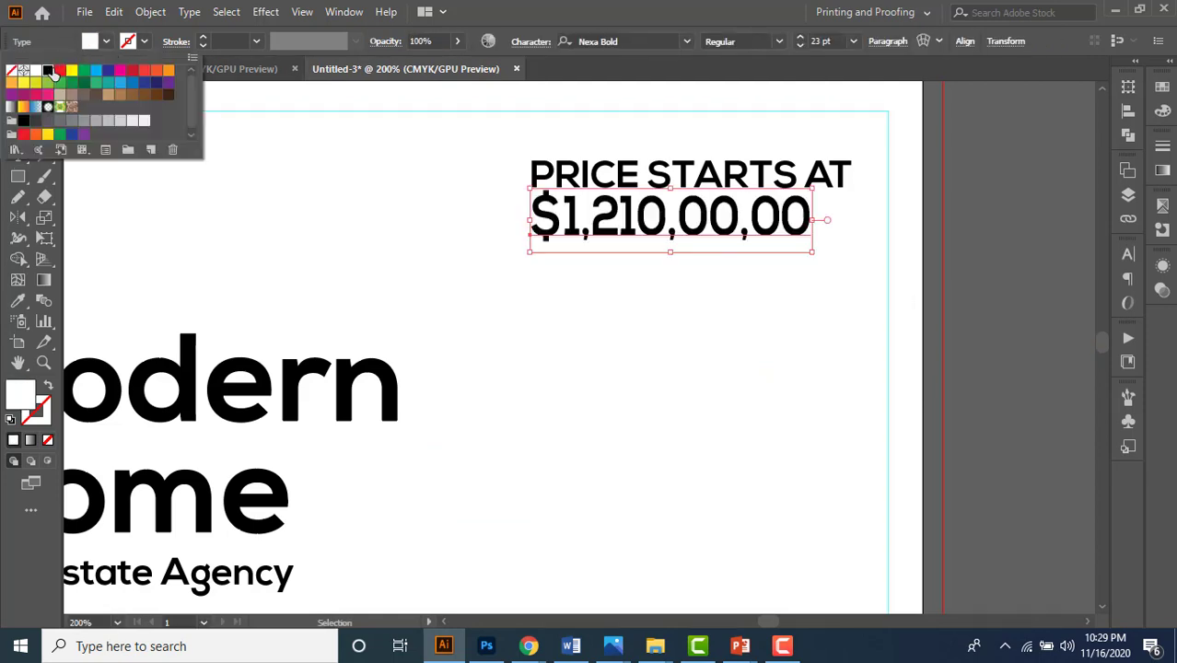
pyautogui.moveTo(647, 245); pyautogui.dragTo(648, 255)
pyautogui.click(647, 321)
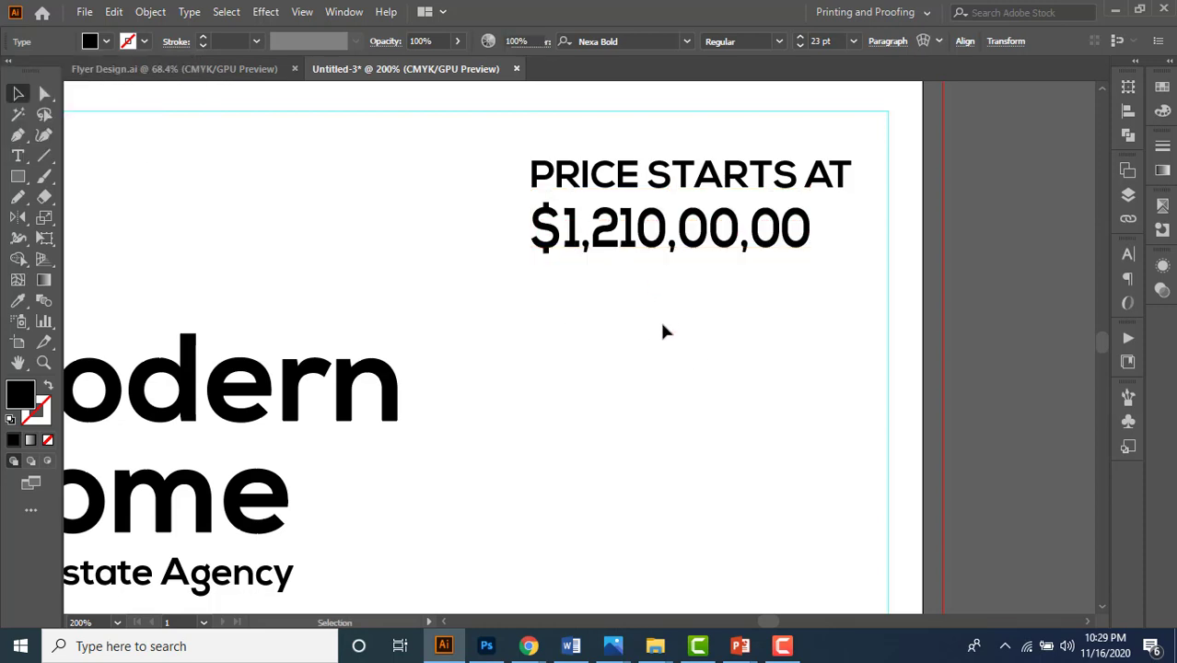
pyautogui.scroll(-1, 663, 330)
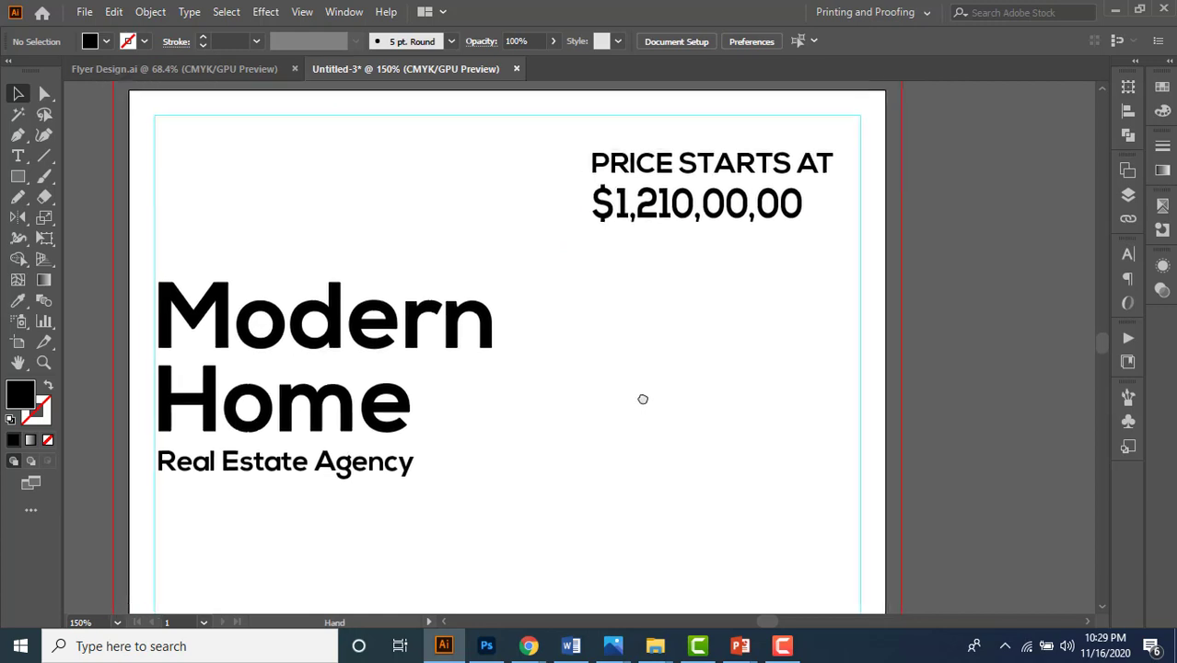
# - Nudge the price slightly left and set PRICE STARTS AT to 11 pt
pyautogui.scroll(3, 649, 268)
pyautogui.moveTo(589, 244); pyautogui.dragTo(585, 244)
pyautogui.scroll(-3, 691, 302)
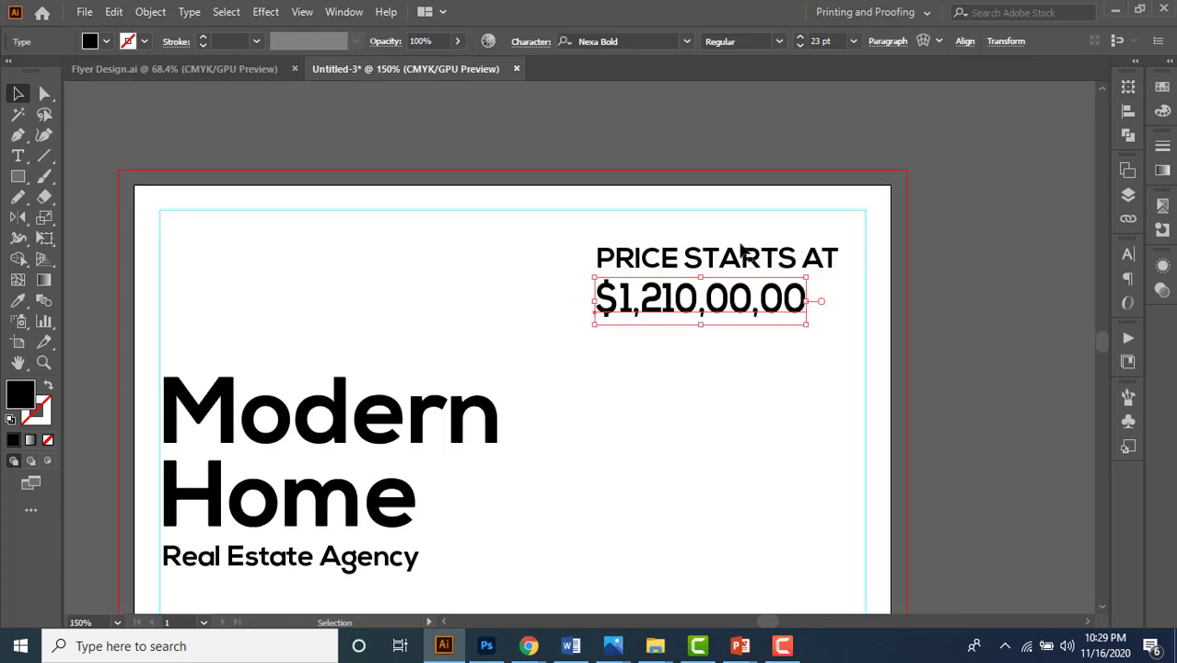
pyautogui.click(743, 258)
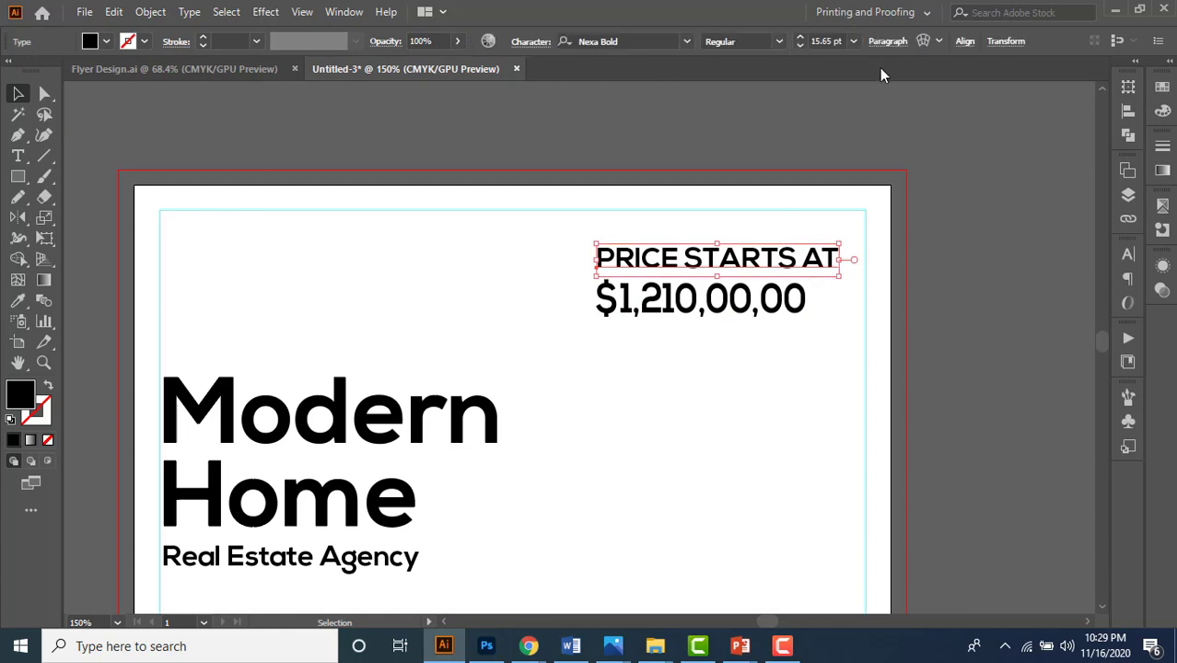
pyautogui.click(829, 41)
pyautogui.write('11')
pyautogui.press('Return')
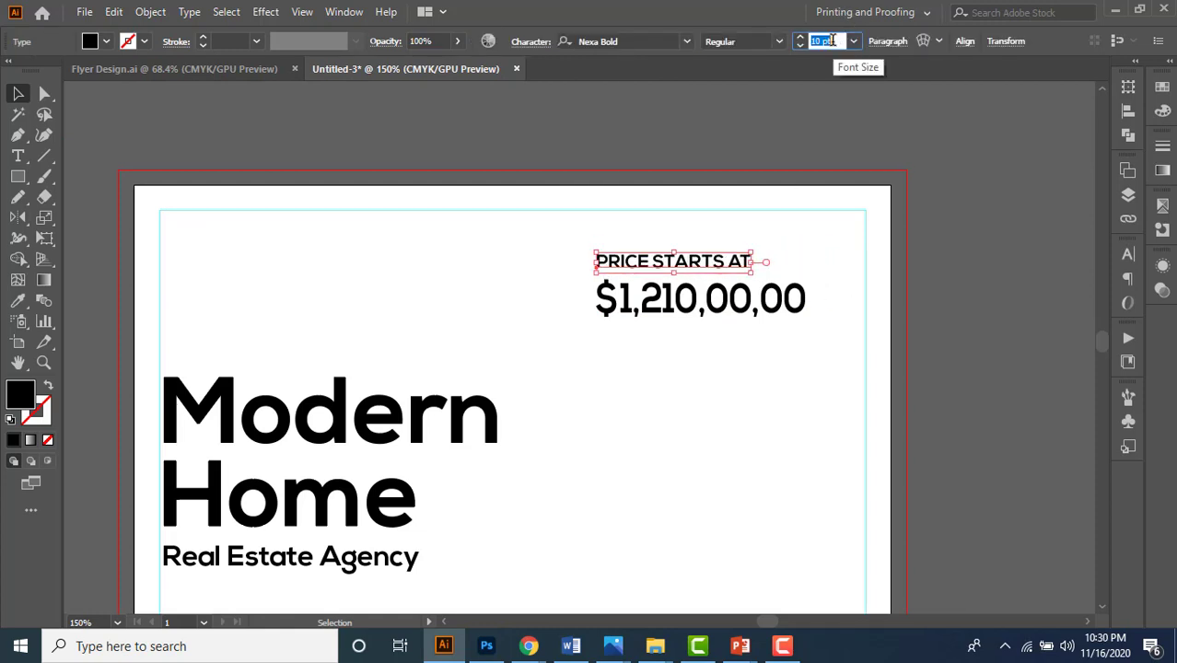
pyautogui.click(650, 368)
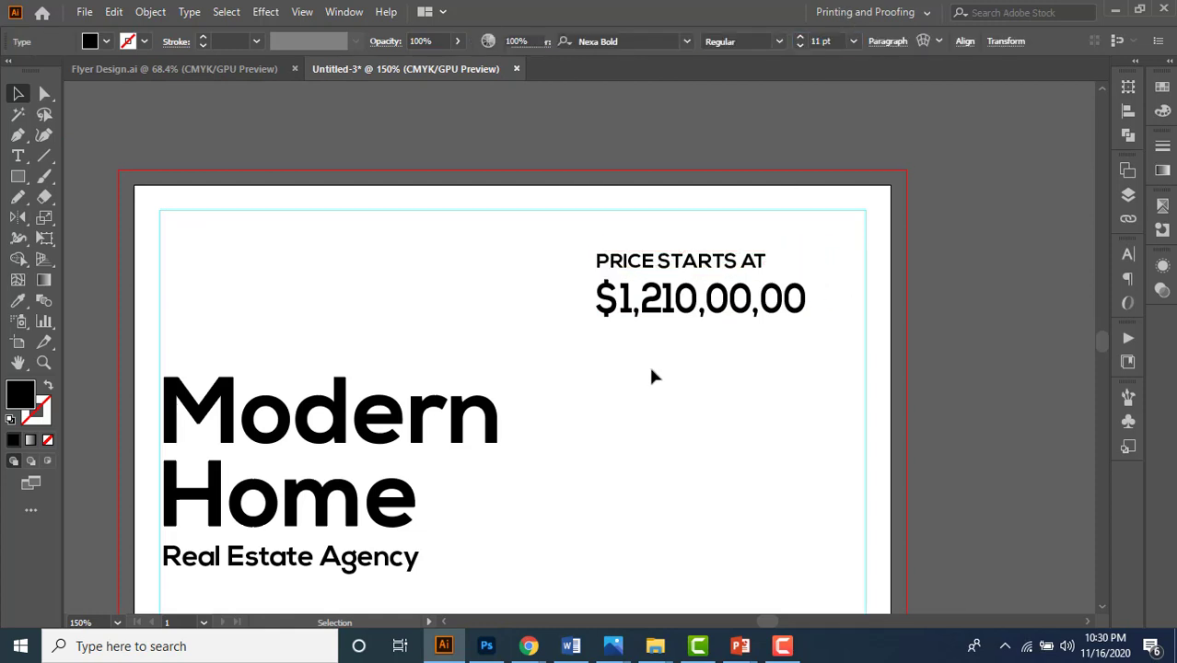
# - Left-align PRICE STARTS AT with the $1,210,00,00 price using Align to Selection
pyautogui.click(631, 299)
pyautogui.scroll(2, 615, 277)
pyautogui.moveTo(511, 227); pyautogui.dragTo(649, 350)
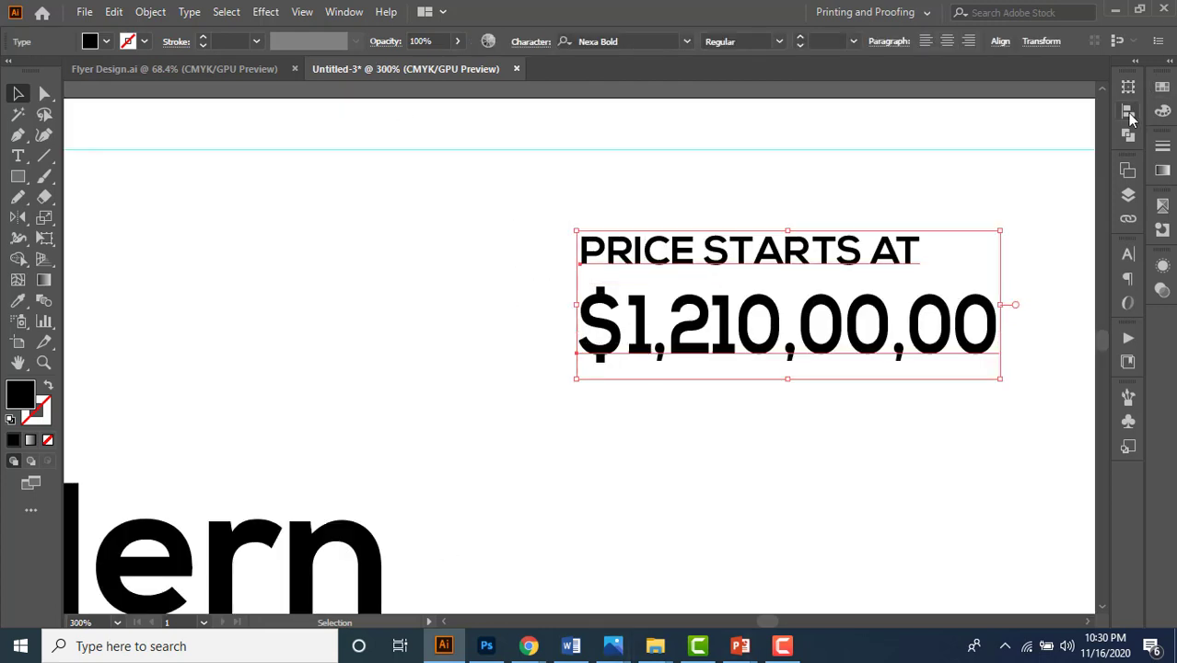
pyautogui.click(1130, 115)
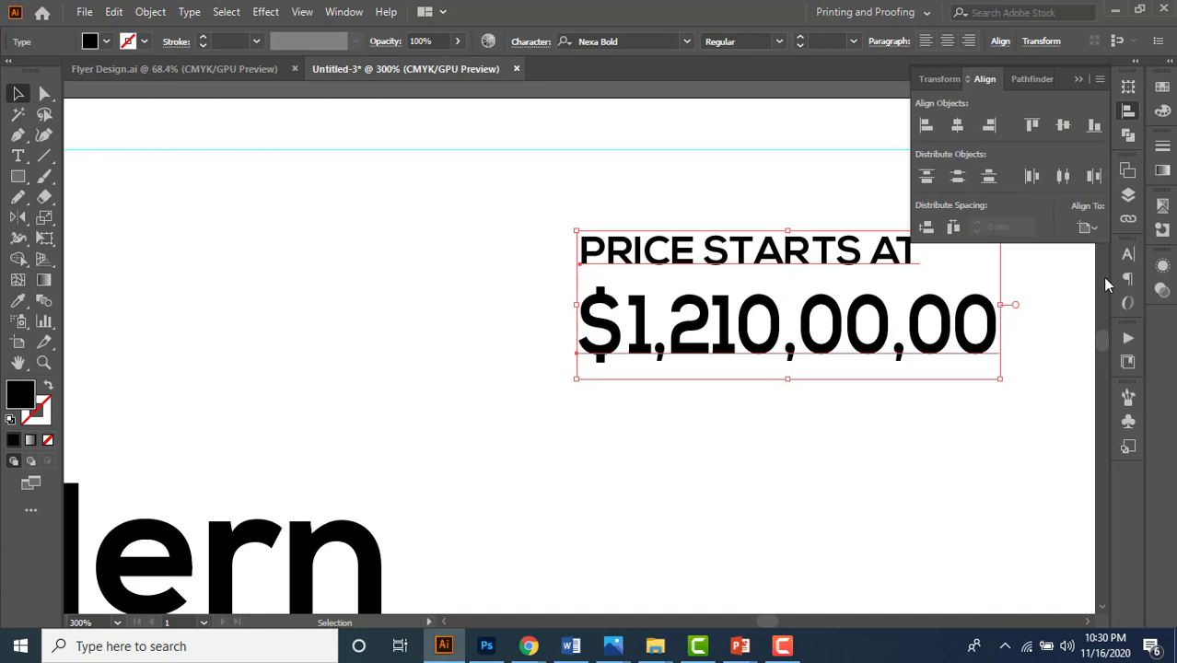
pyautogui.click(1087, 228)
pyautogui.click(1048, 248)
pyautogui.click(926, 125)
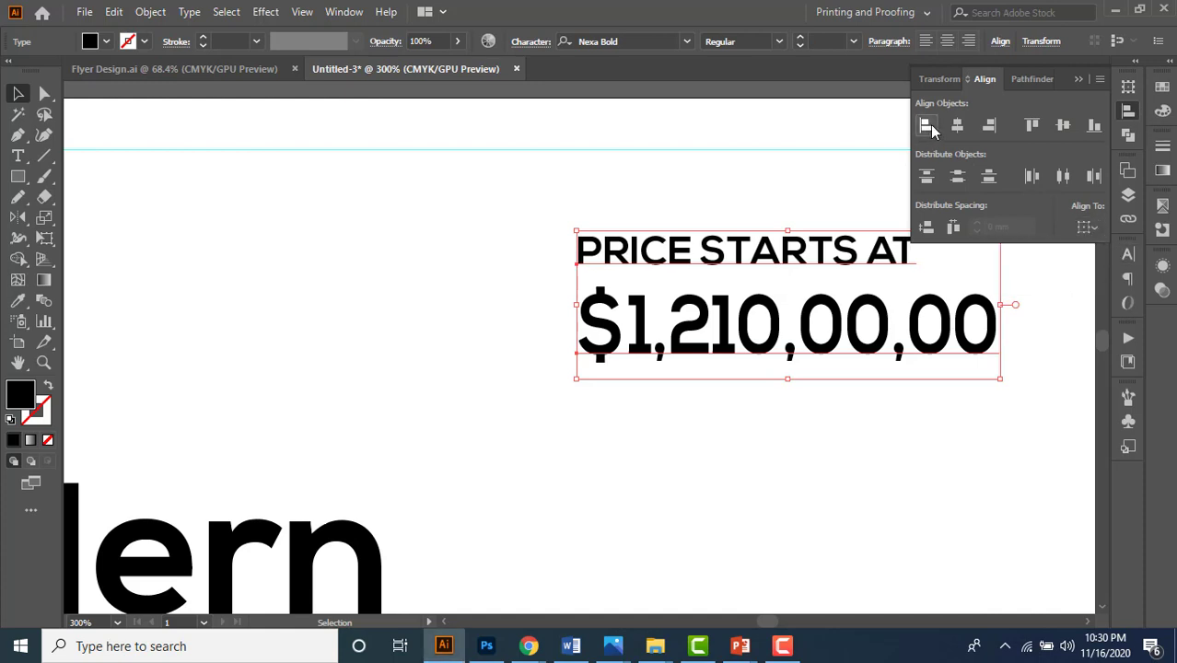
pyautogui.click(707, 431)
pyautogui.click(634, 261)
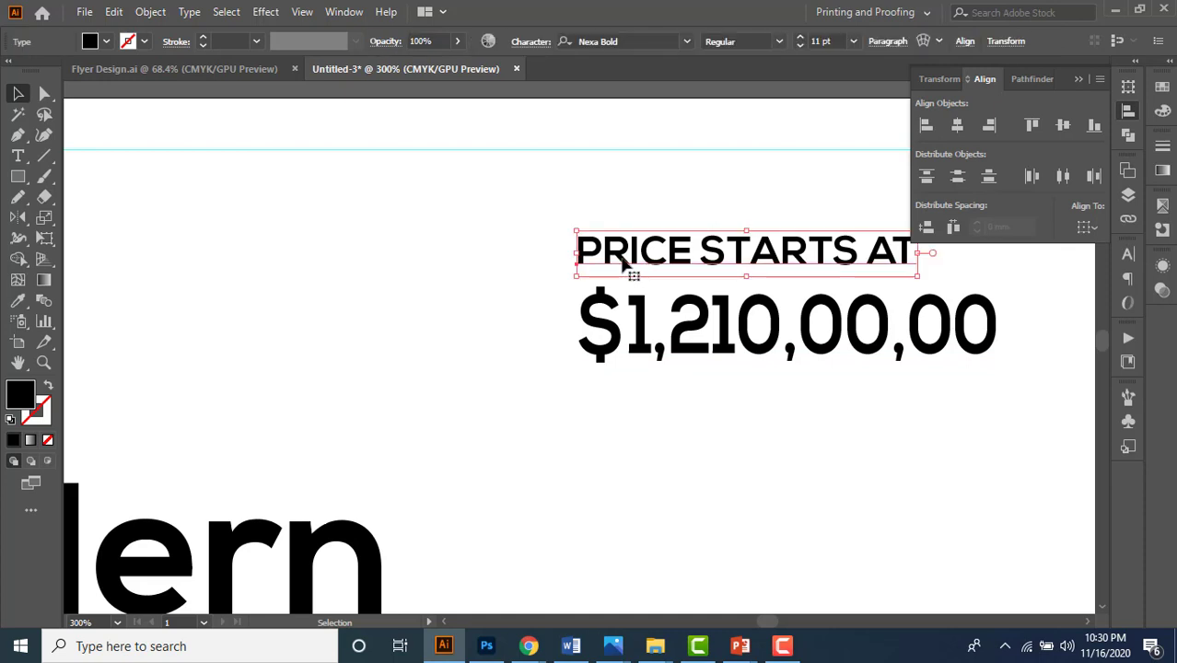
pyautogui.moveTo(622, 263); pyautogui.dragTo(626, 263)
pyautogui.click(689, 441)
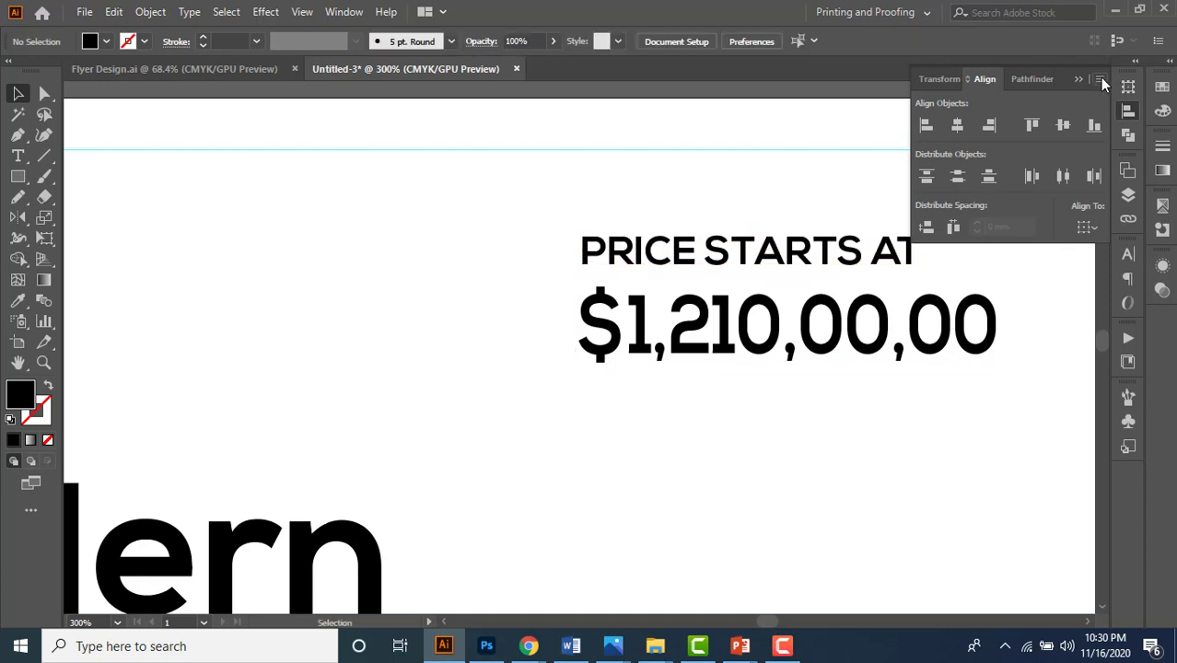
pyautogui.click(1077, 81)
pyautogui.scroll(-4, 672, 180)
pyautogui.scroll(1, 688, 285)
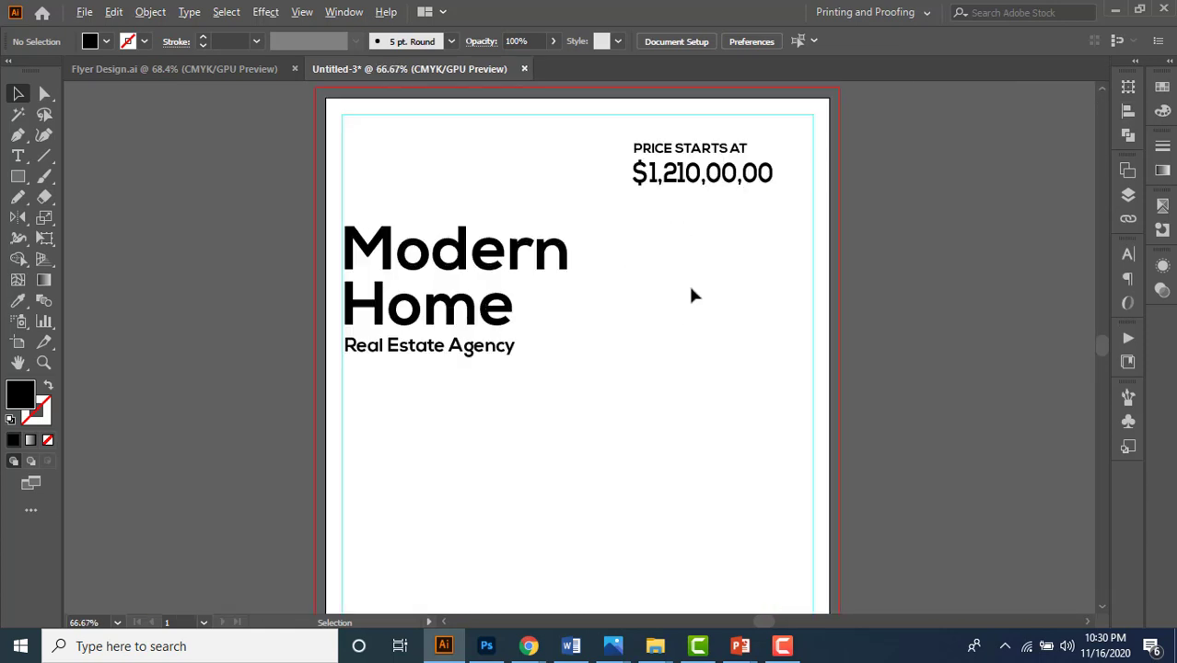
# - Copy the PRICE STARTS AT heading to the lower left and check it against Flyer Design.ai
pyautogui.scroll(1, 694, 286)
pyautogui.moveTo(691, 152); pyautogui.dragTo(407, 474)
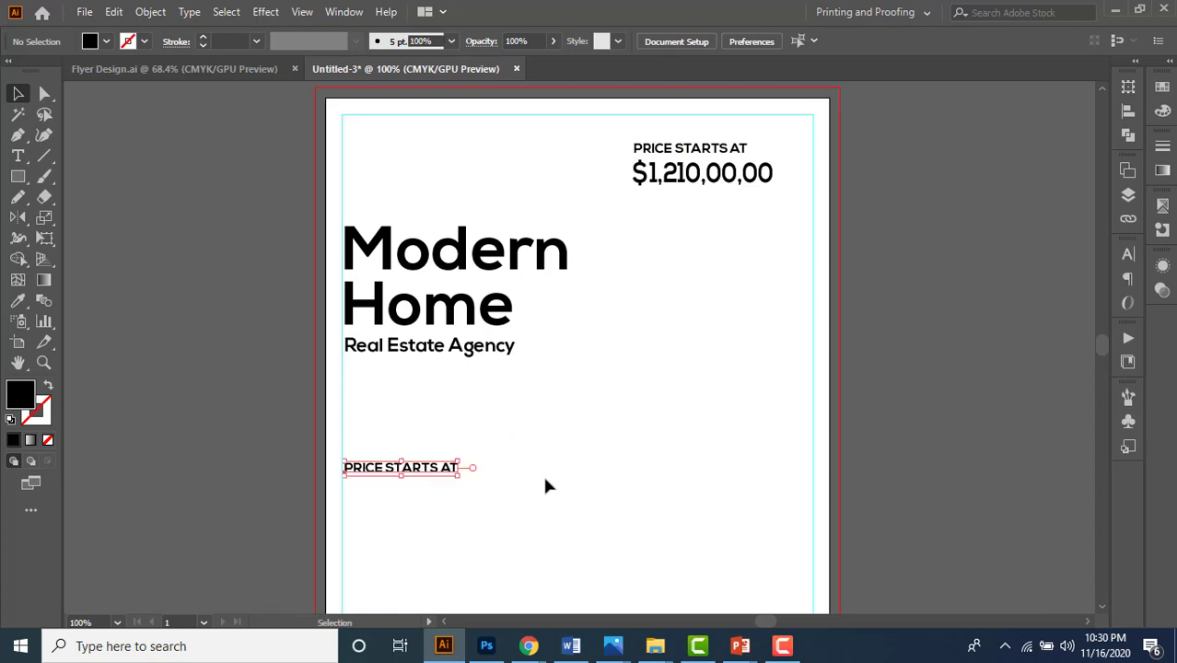
pyautogui.moveTo(567, 450); pyautogui.dragTo(606, 389)
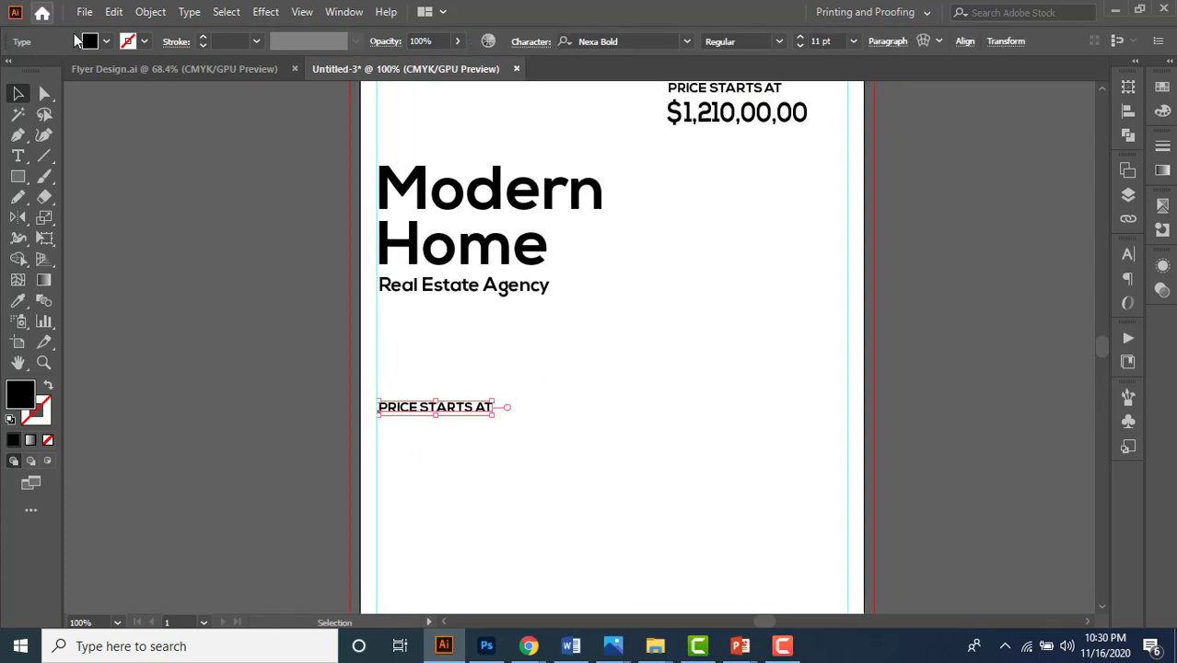
pyautogui.click(111, 63)
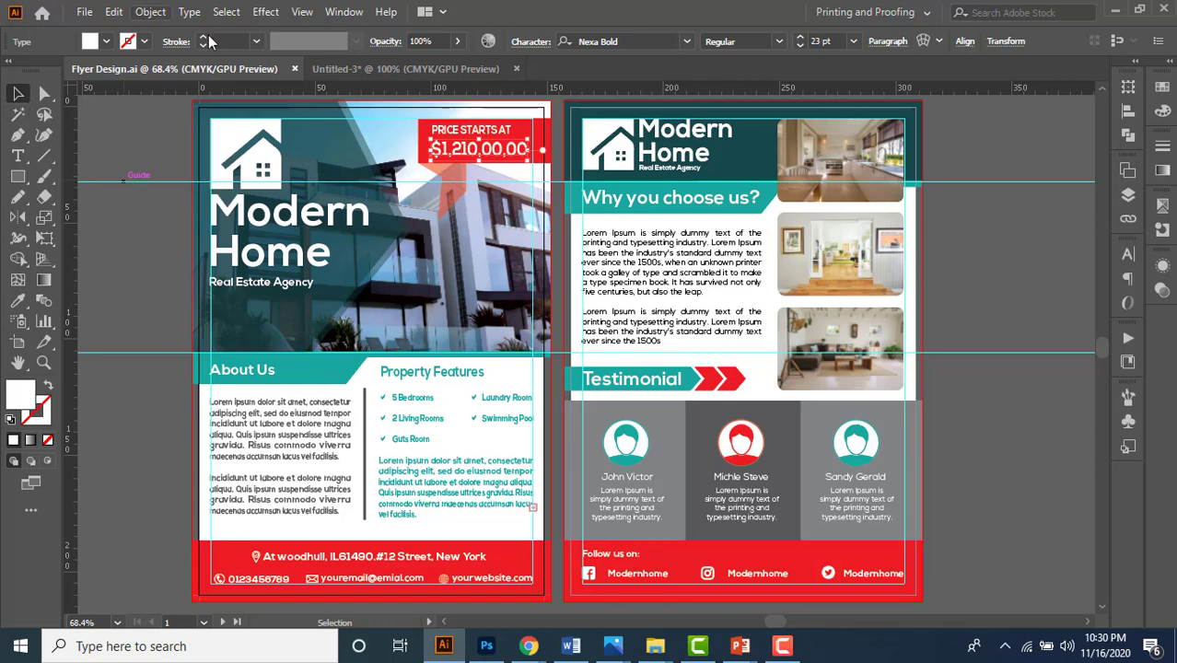
pyautogui.click(347, 68)
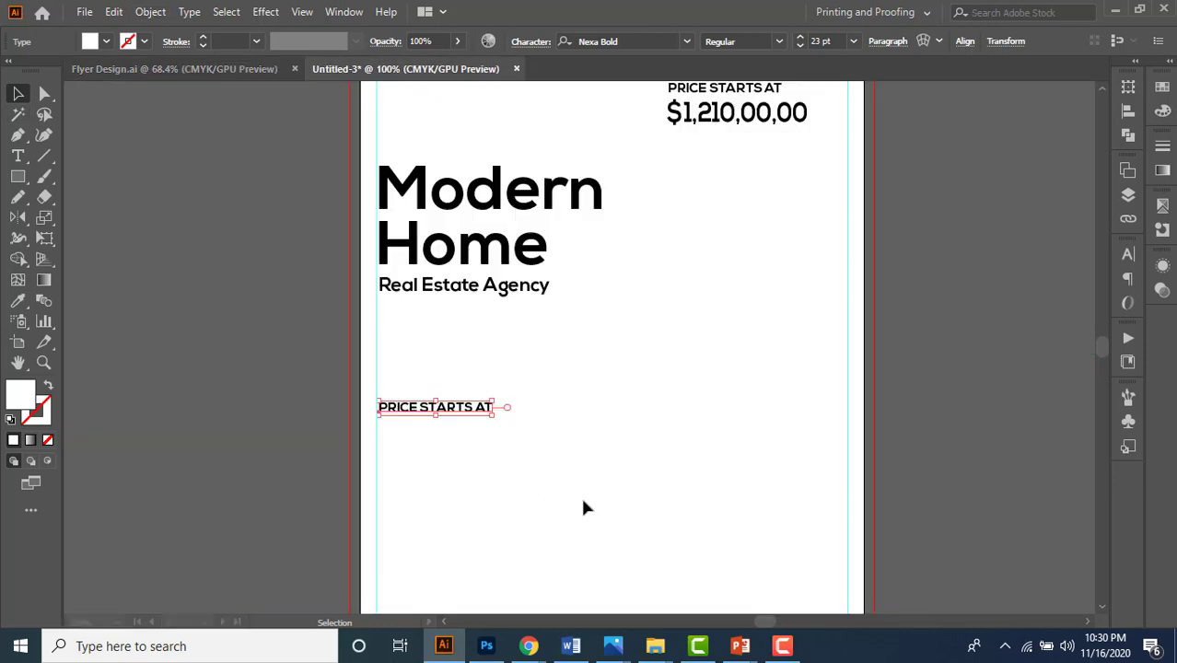
# - Retype the copied heading as About Us and set it to 15 pt
pyautogui.tripleClick(472, 409)
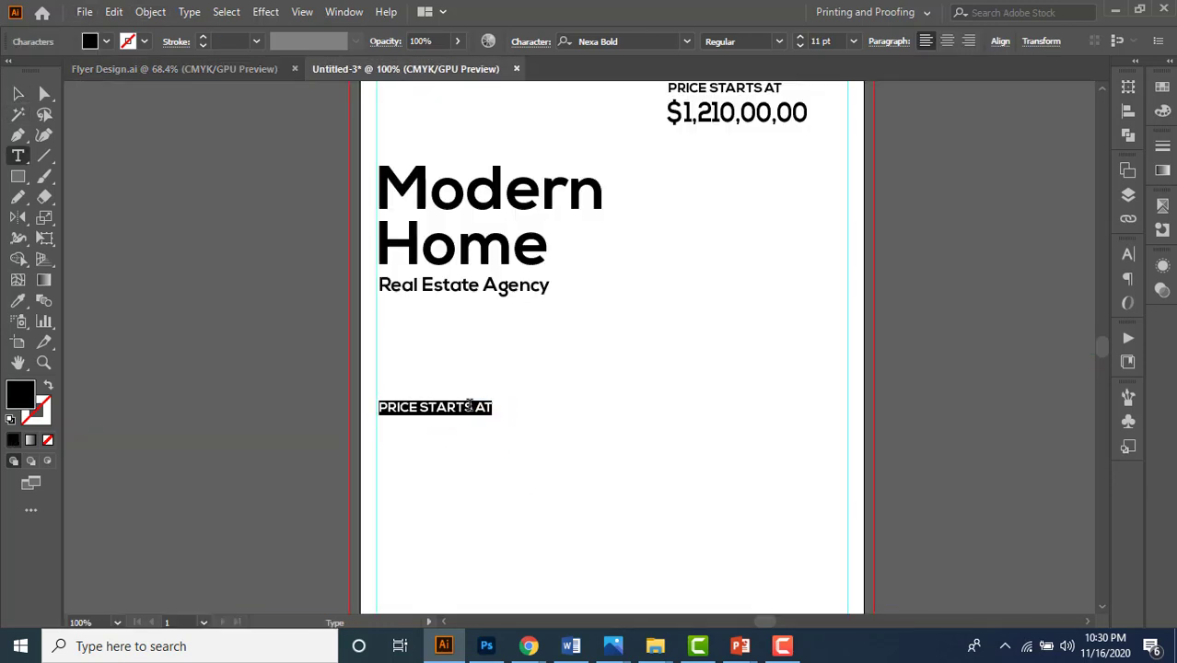
pyautogui.write('About Us')
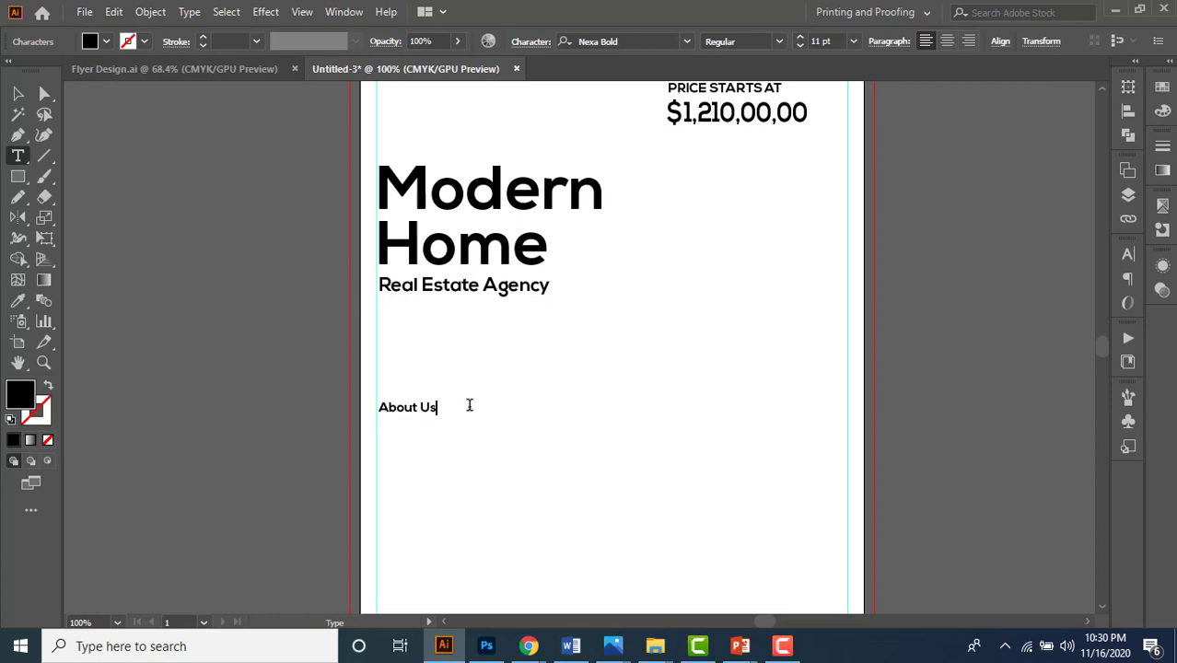
pyautogui.click(17, 93)
pyautogui.click(821, 41)
pyautogui.press('Up')
pyautogui.press('Up')
pyautogui.press('Up')
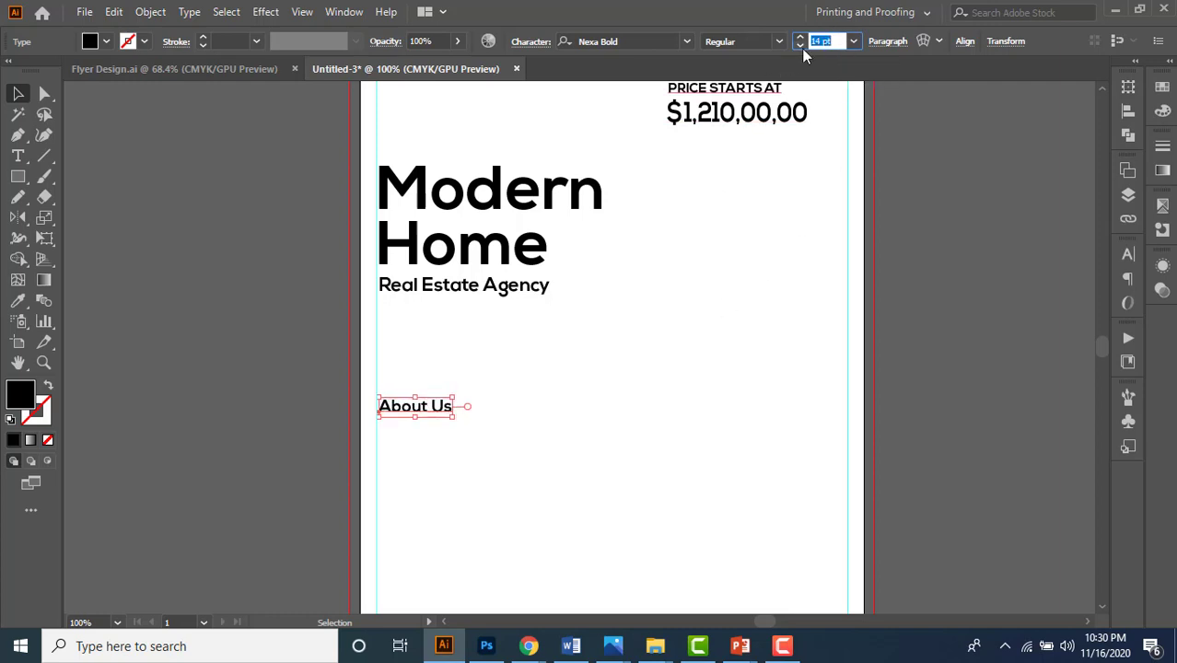
pyautogui.click(799, 37)
pyautogui.click(613, 444)
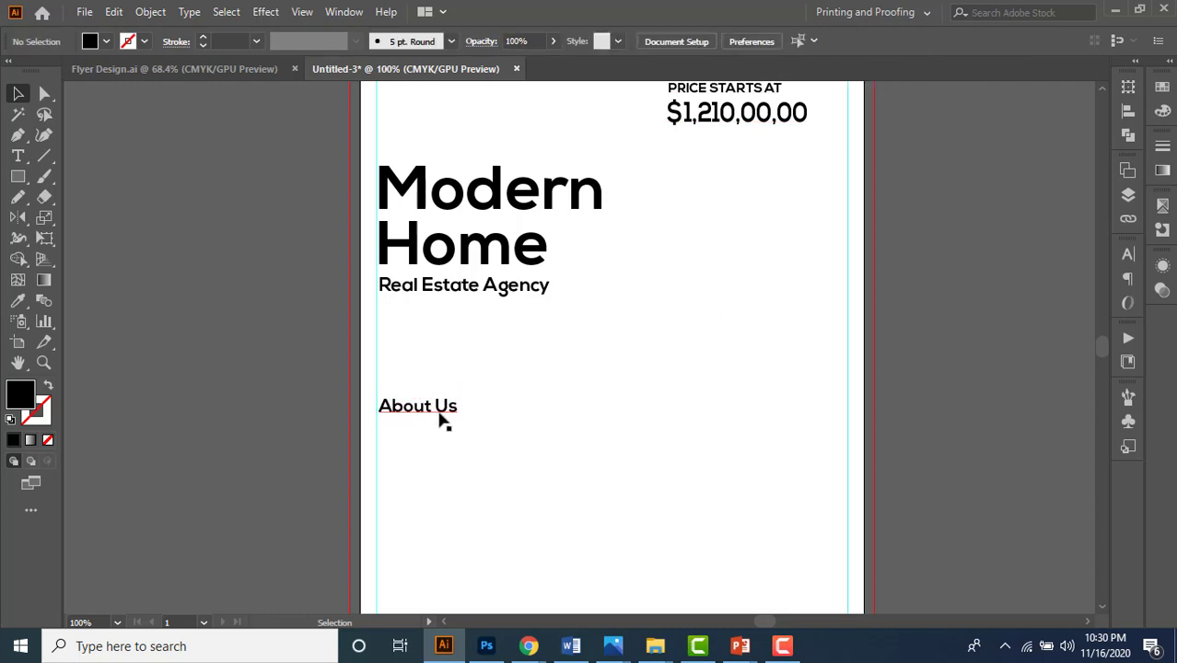
# - Copy About Us straight across to the right and retype it as Property Features
pyautogui.moveTo(442, 412); pyautogui.dragTo(686, 437)
pyautogui.doubleClick(665, 415)
pyautogui.hotkey('ctrl', 'a')
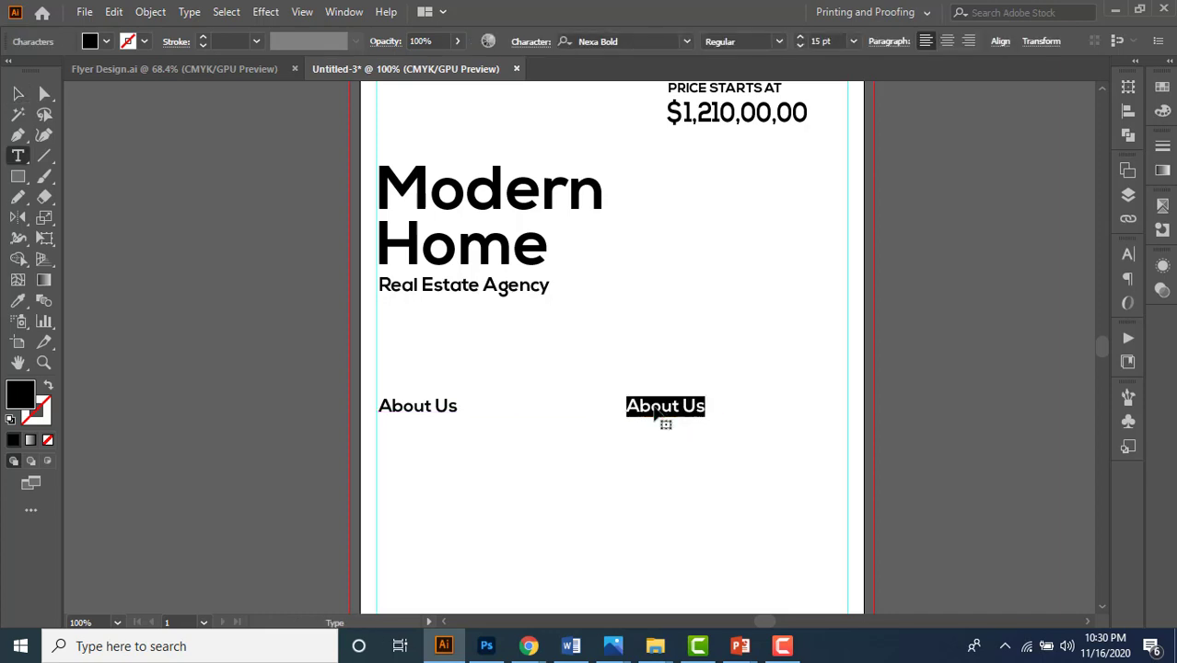
pyautogui.write('Property ')
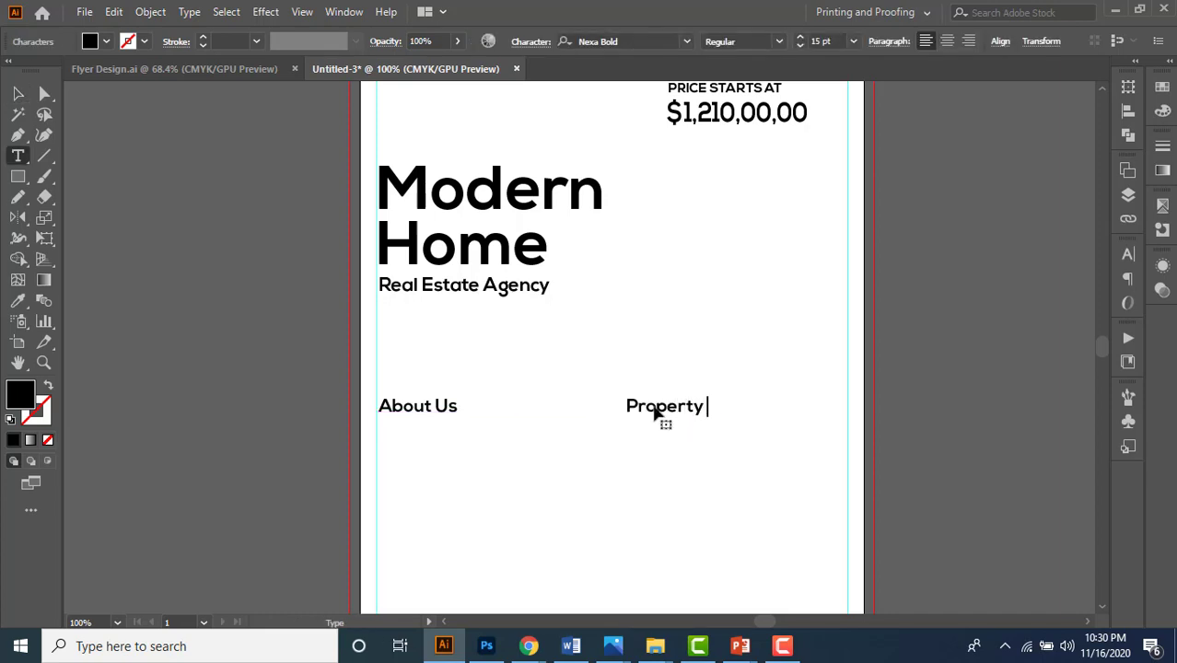
pyautogui.write('Features')
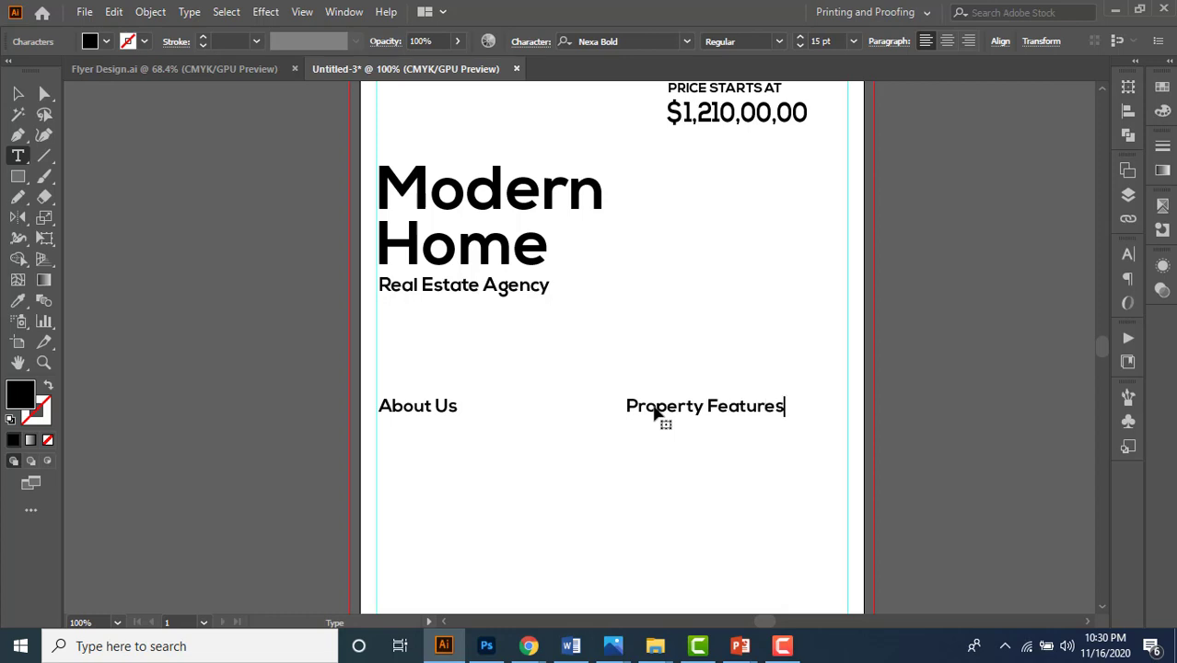
pyautogui.click(18, 93)
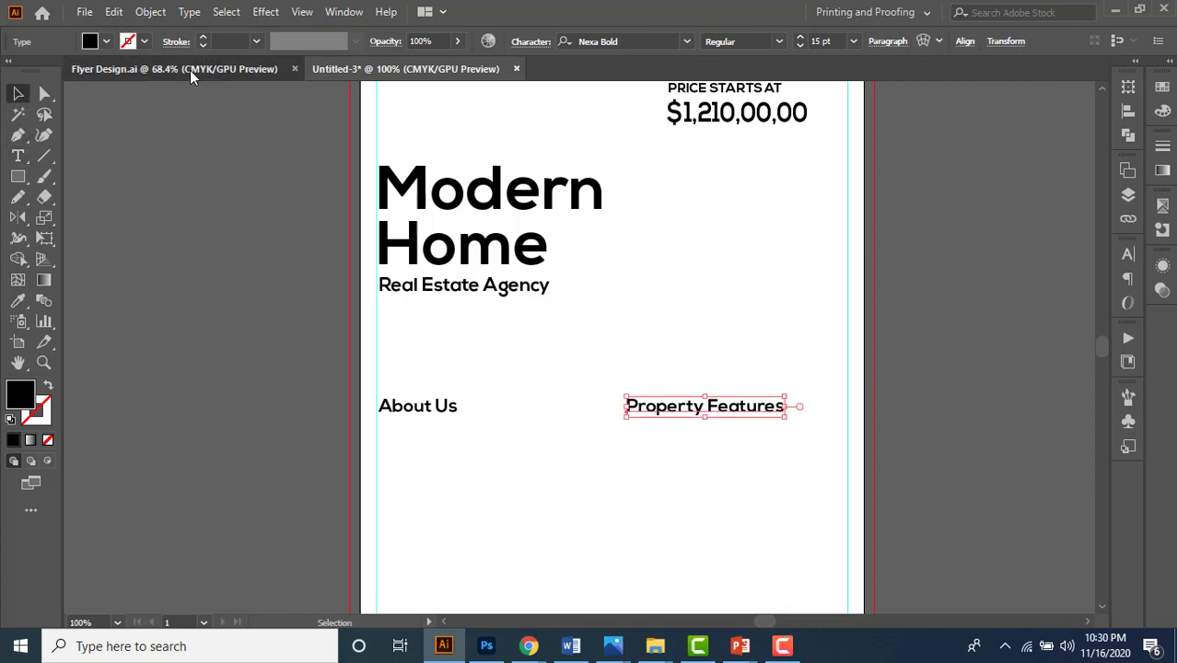
# - Compare the headings with Flyer Design.ai and zoom out on the Untitled-3 artboard
pyautogui.click(190, 70)
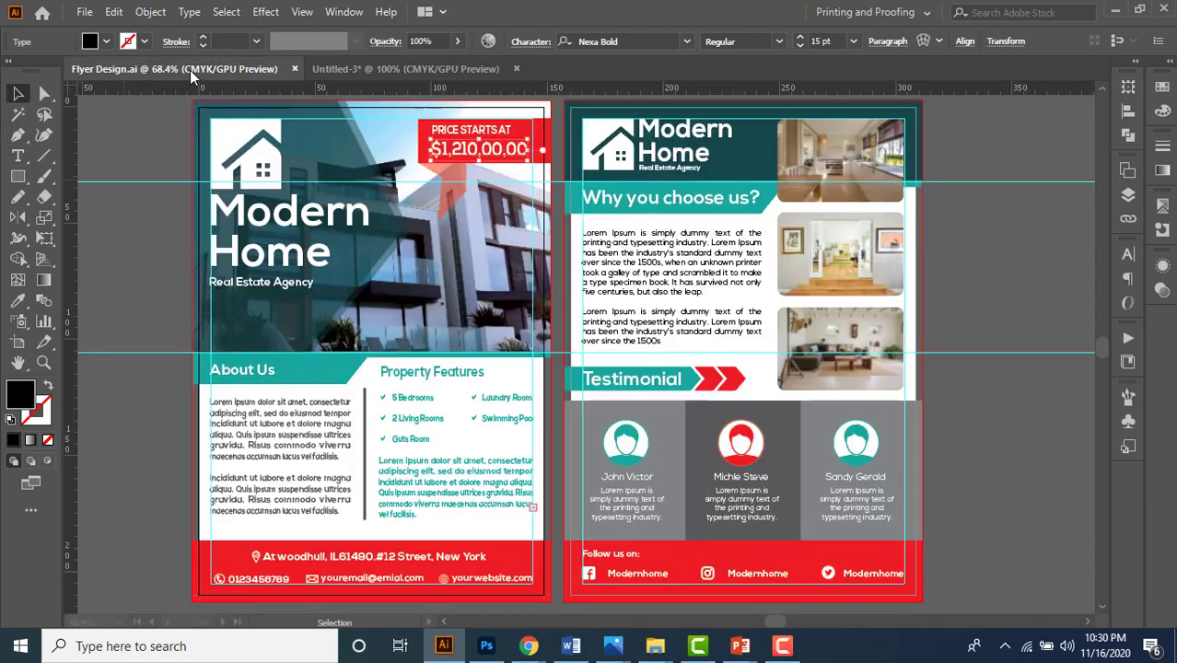
pyautogui.click(406, 78)
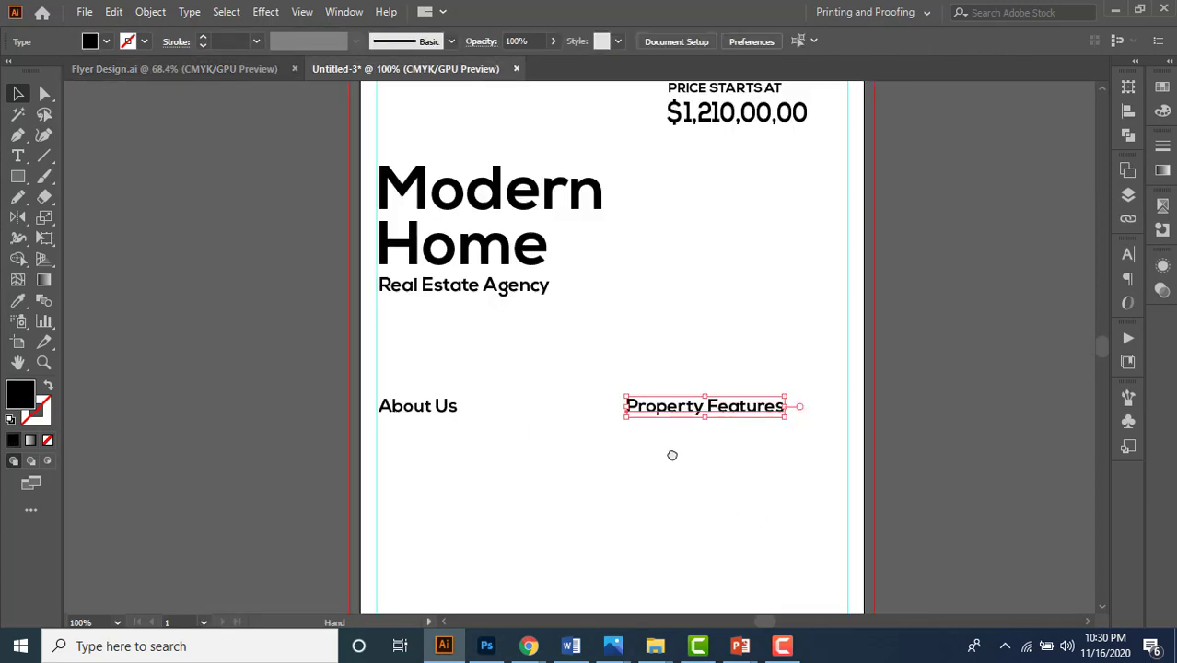
pyautogui.moveTo(673, 455); pyautogui.dragTo(659, 418)
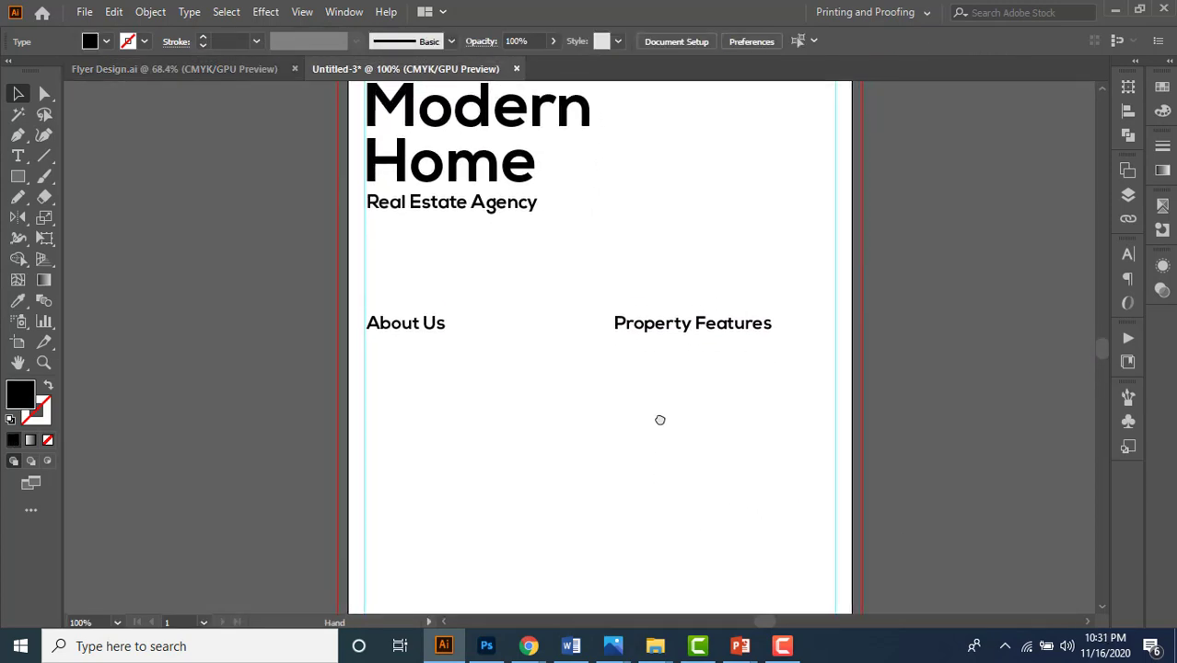
pyautogui.hotkey('ctrl', '-')
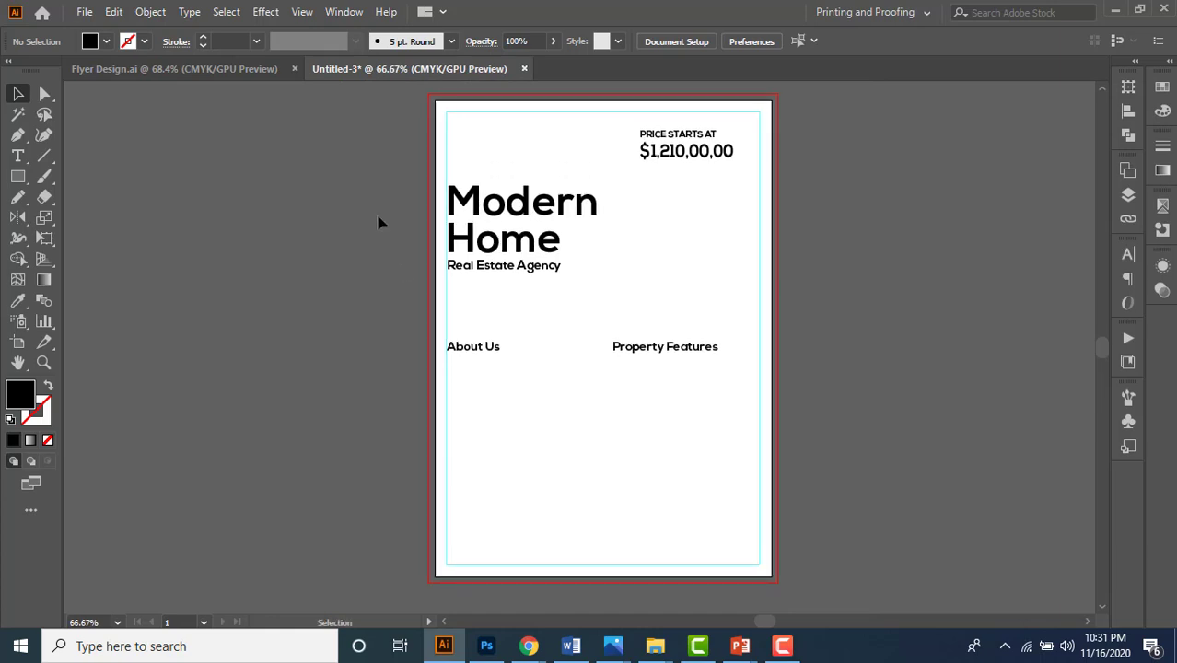
pyautogui.click(259, 77)
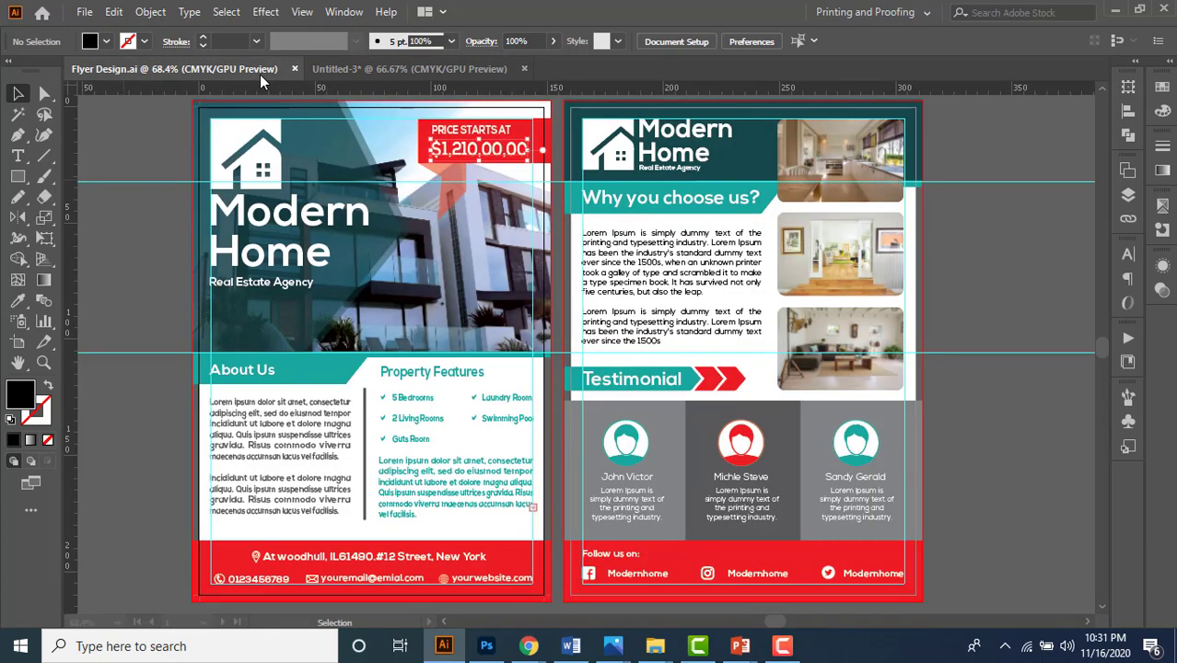
pyautogui.click(338, 70)
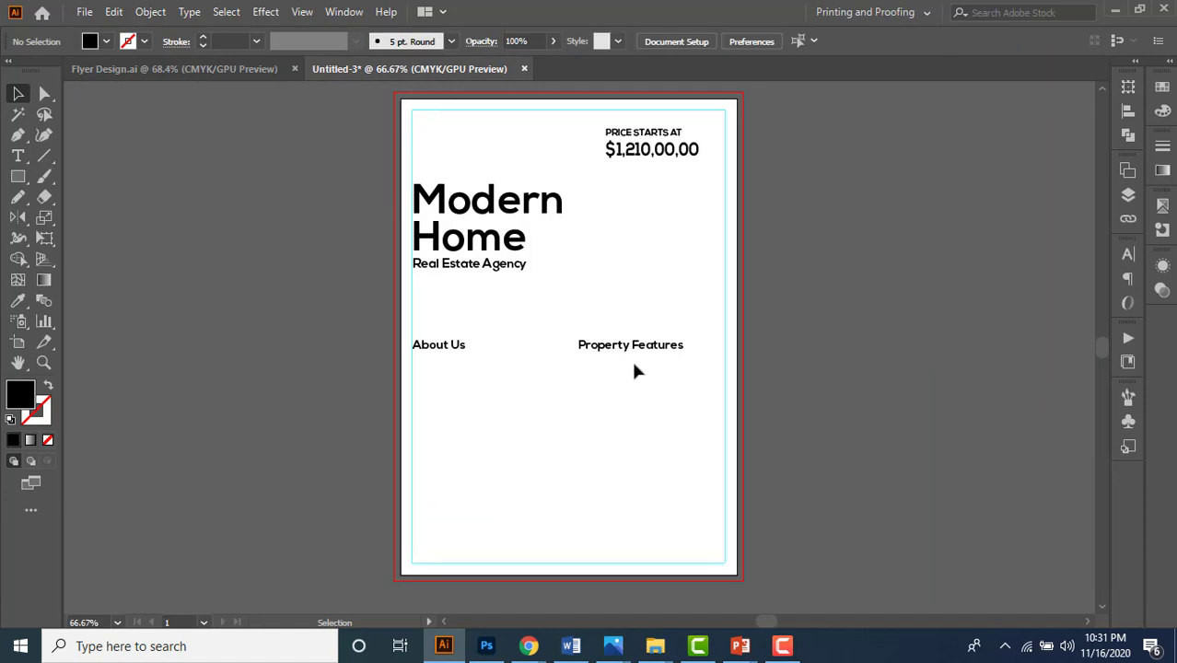
# - Duplicate the Property Features heading just below itself and select its text for replacing
pyautogui.moveTo(615, 353); pyautogui.dragTo(620, 385)
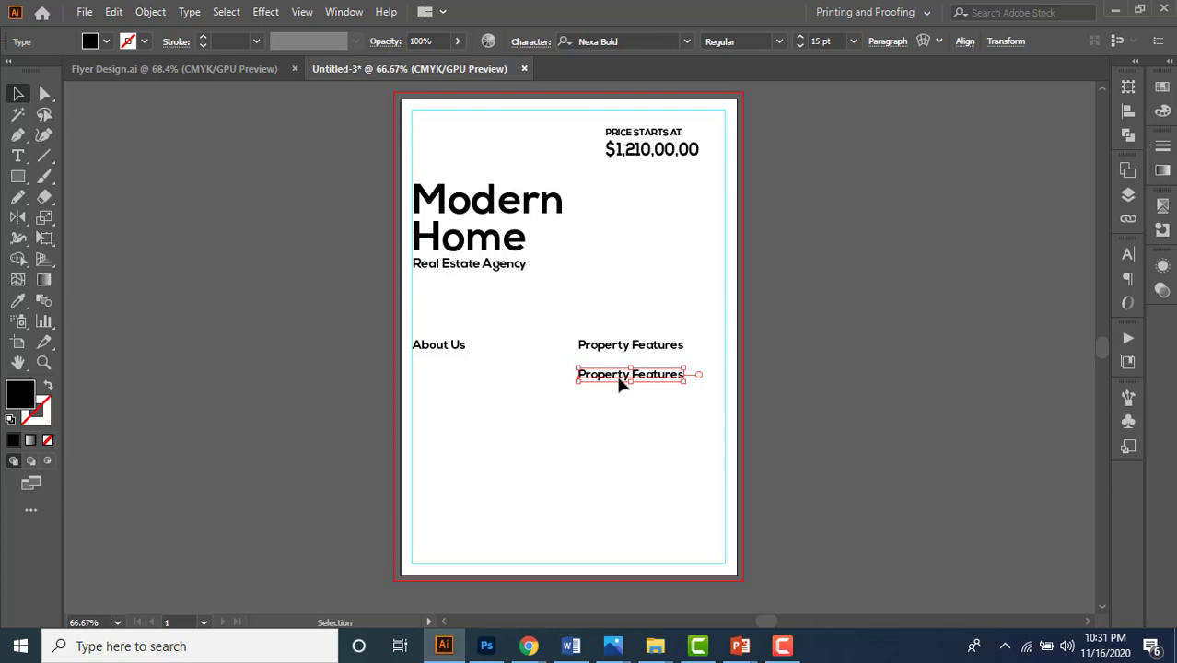
pyautogui.hotkey('shift', 'Up')
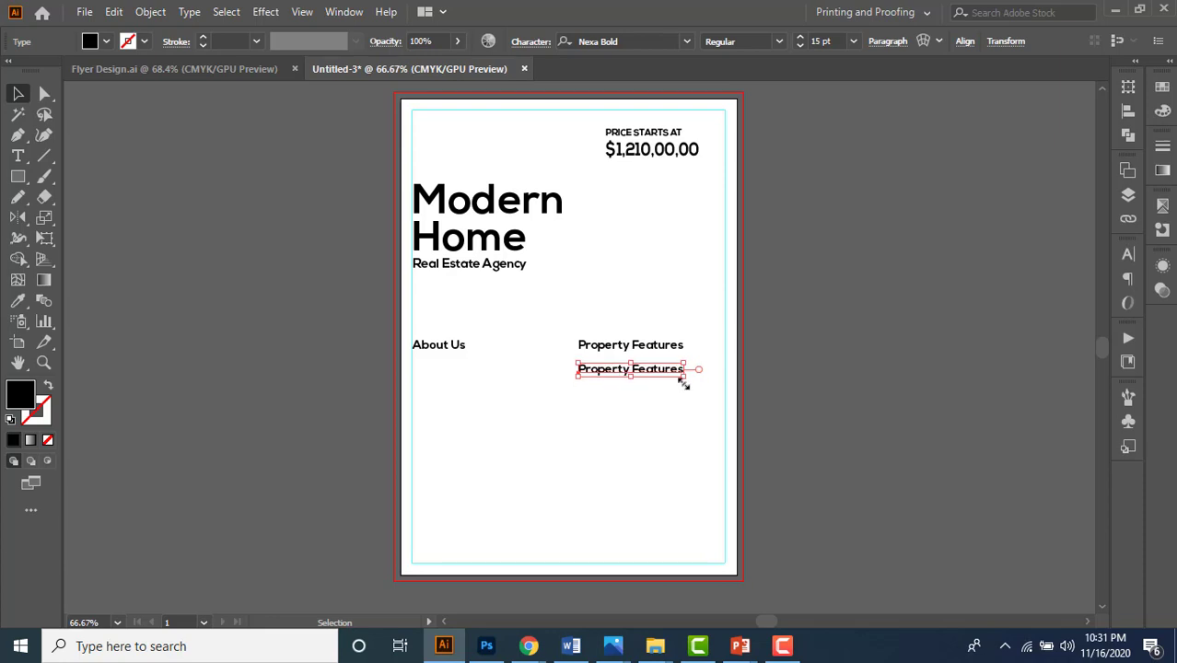
pyautogui.doubleClick(619, 372)
pyautogui.scroll(2, 619, 372)
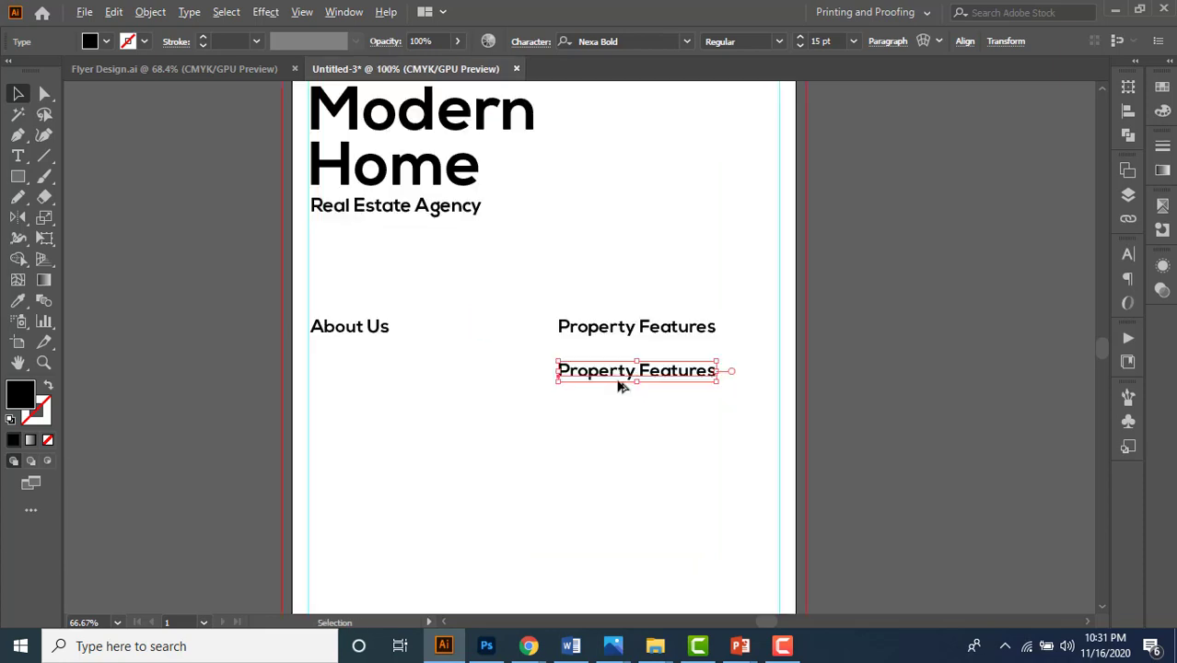
pyautogui.hotkey('ctrl', 'a')
# - Type the three feature lines: 5 Bedrooms, 2 Living Rooms, Guts Room
pyautogui.write('5')
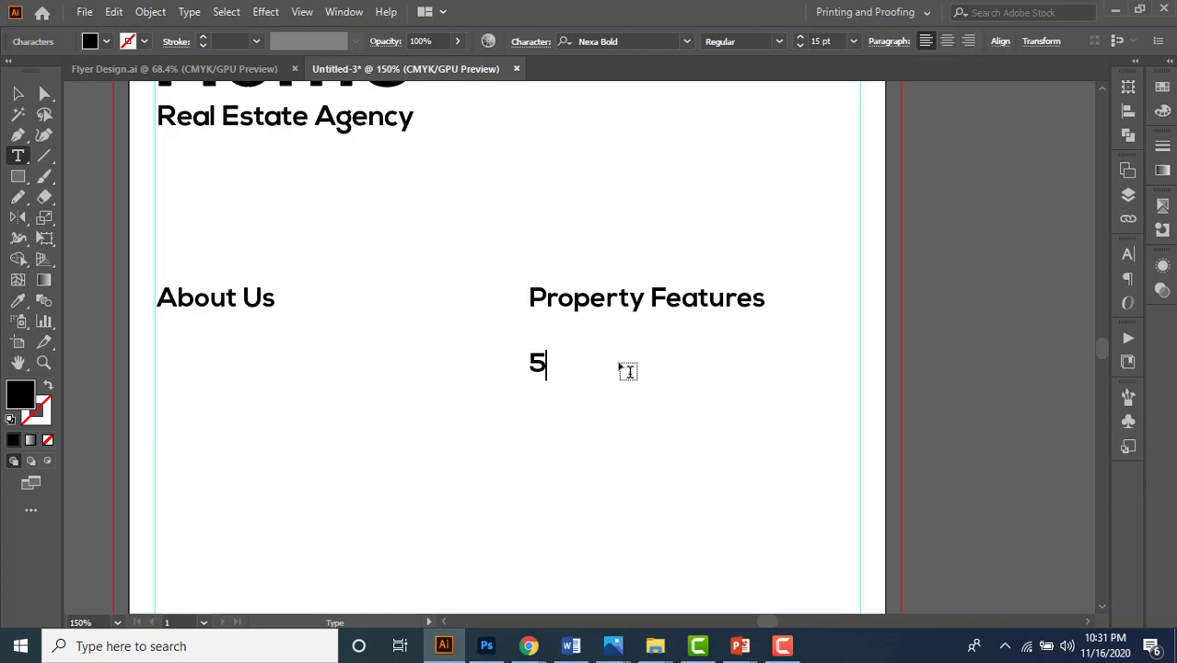
pyautogui.write(' Bedroom')
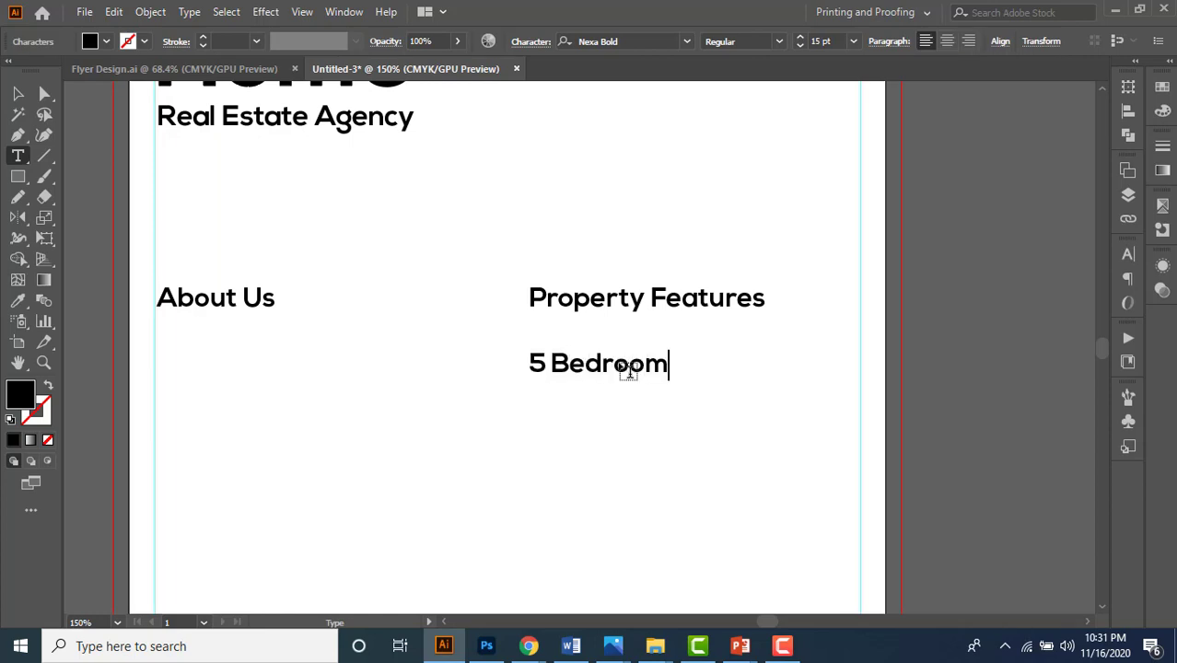
pyautogui.press('Return')
pyautogui.write('2 Li')
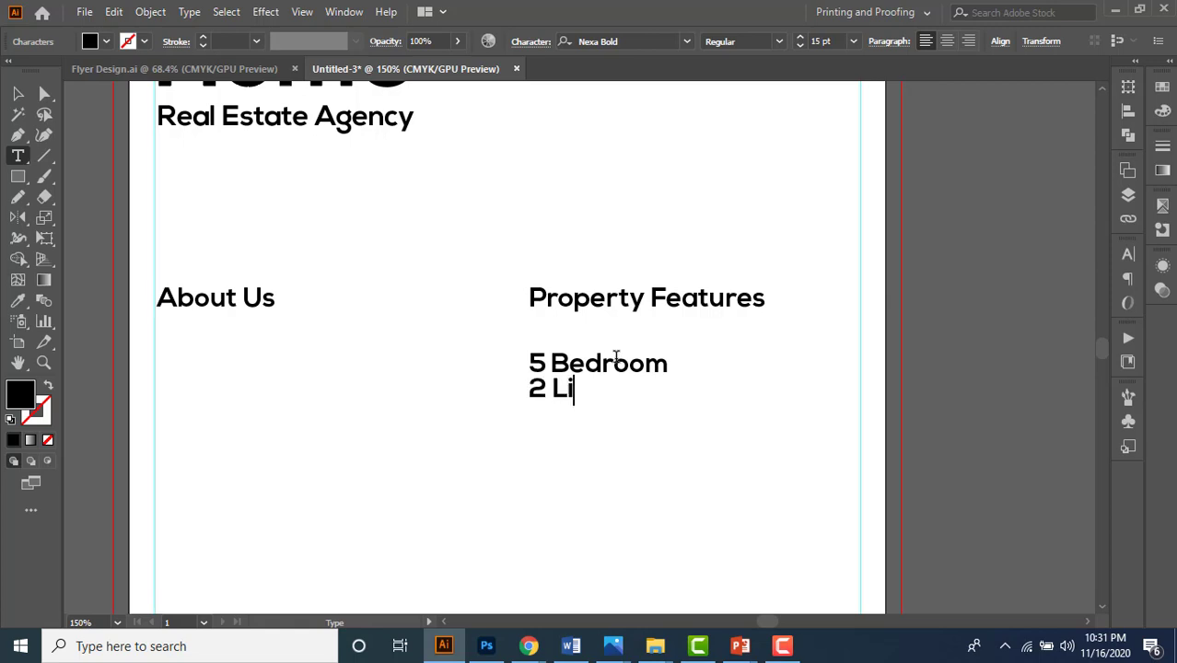
pyautogui.write('ving Roo')
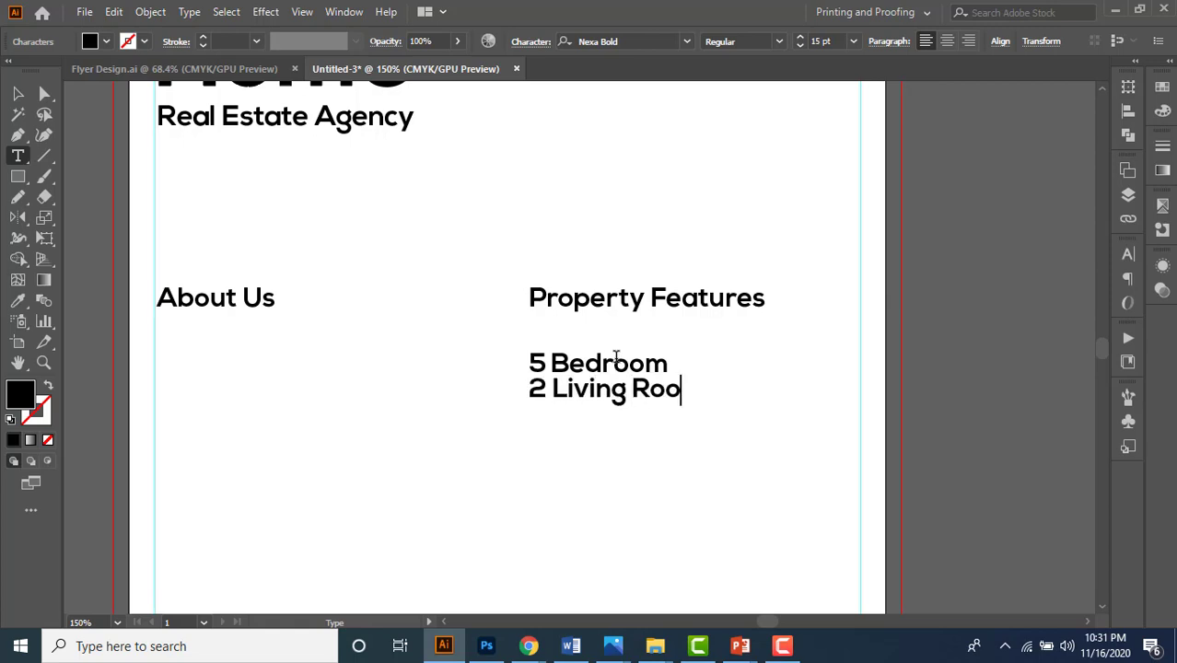
pyautogui.write('ms')
pyautogui.press('Up')
pyautogui.write('s')
pyautogui.press('Down')
pyautogui.press('End')
pyautogui.press('Return')
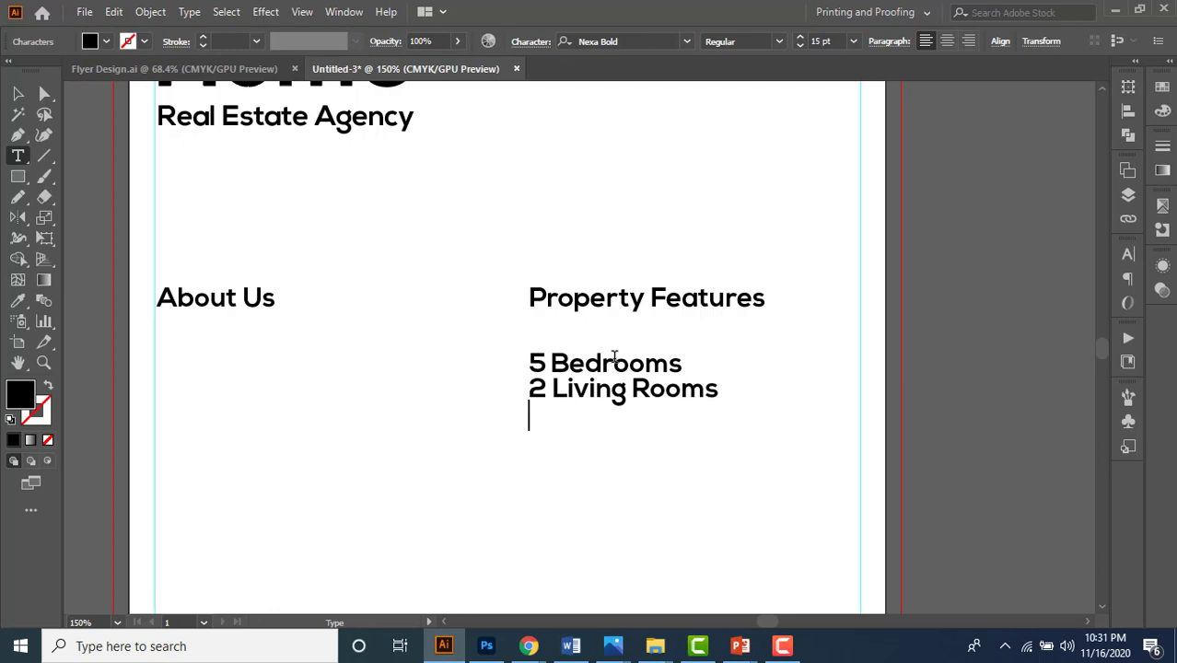
pyautogui.write('Guts Room')
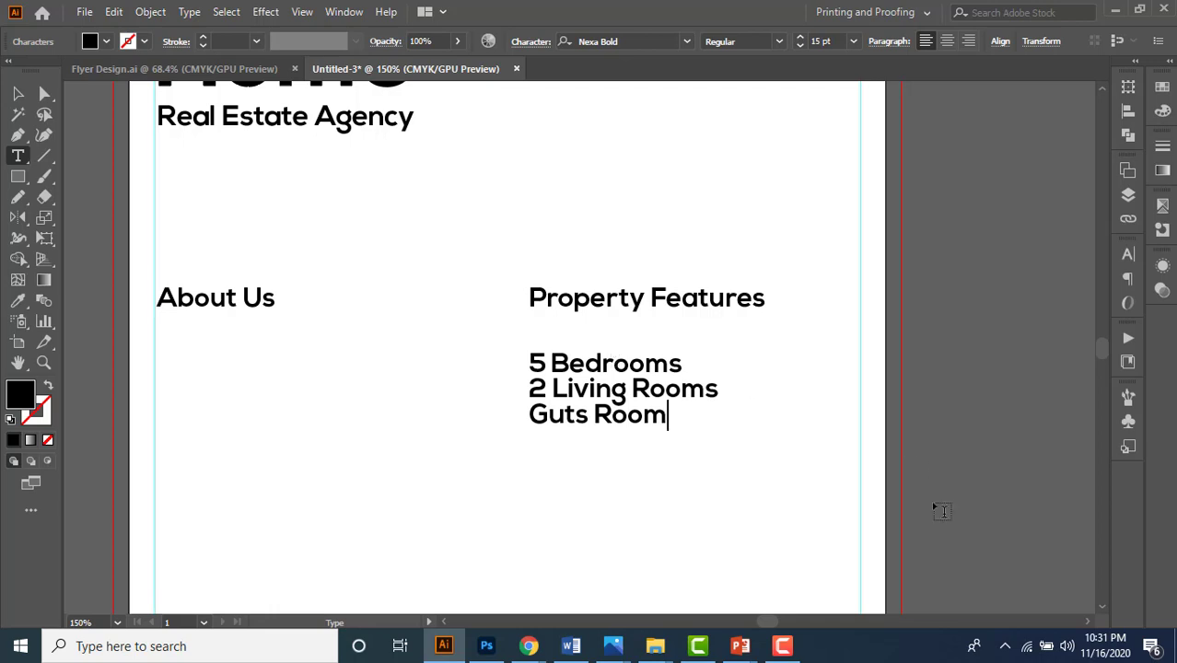
pyautogui.click(18, 93)
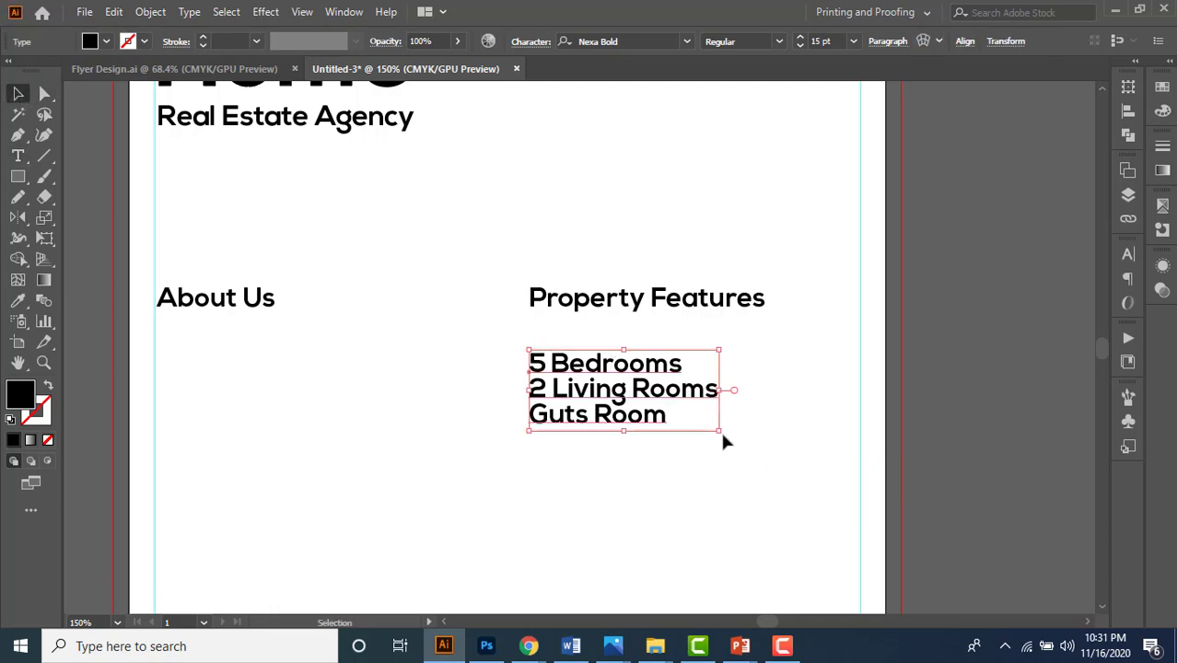
# - Scale the feature list down and set its leading to 21 pt in the Character panel
pyautogui.moveTo(719, 430); pyautogui.dragTo(651, 442)
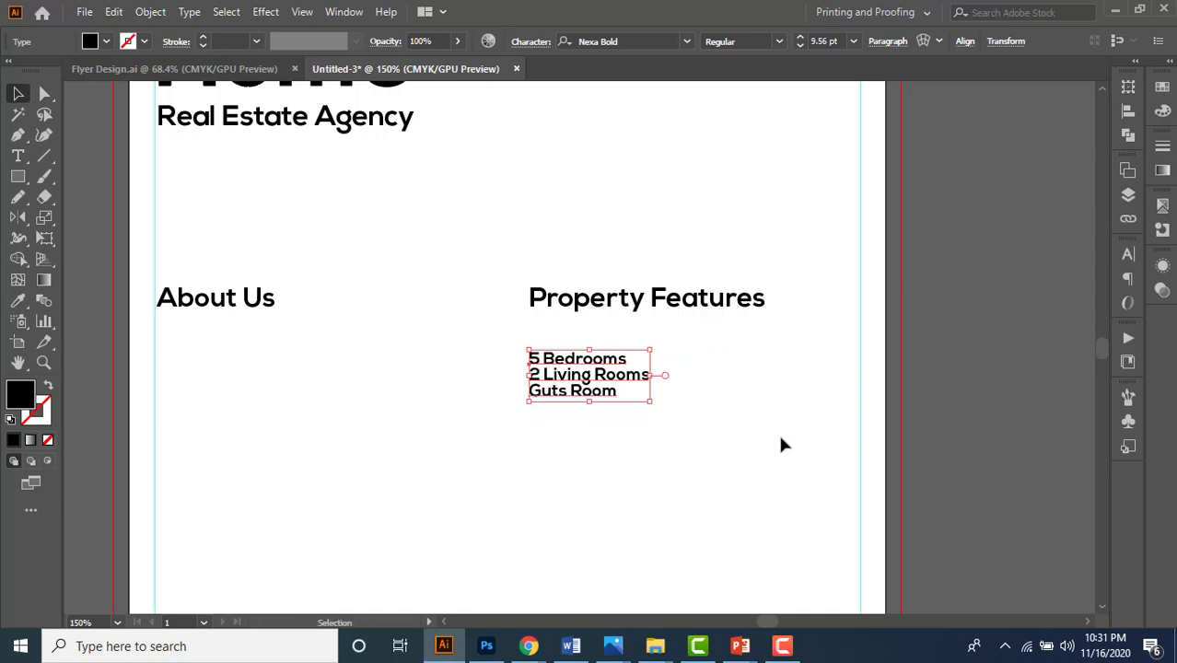
pyautogui.hotkey('ctrl', 't')
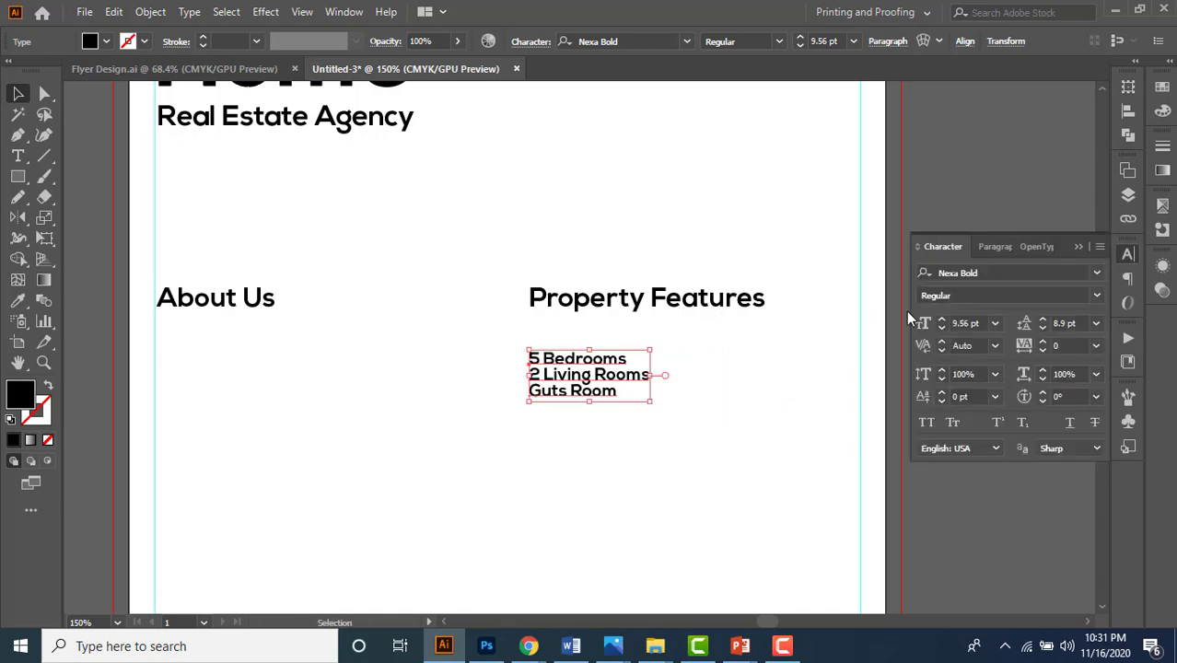
pyautogui.click(944, 250)
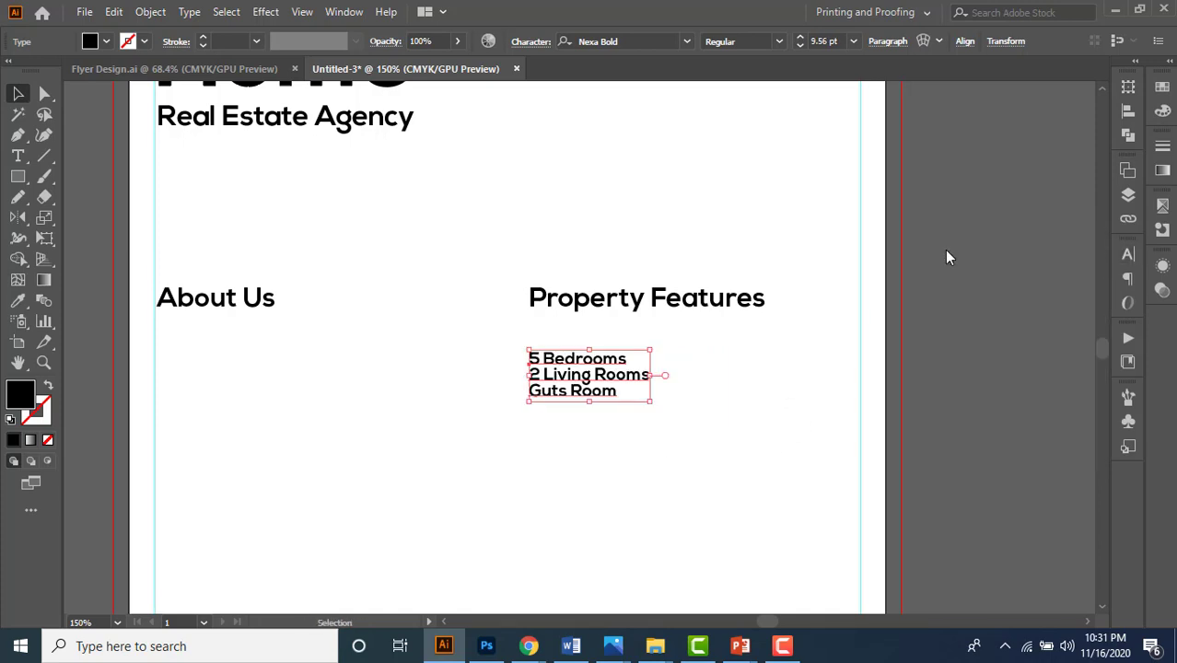
pyautogui.click(1128, 255)
pyautogui.click(1068, 324)
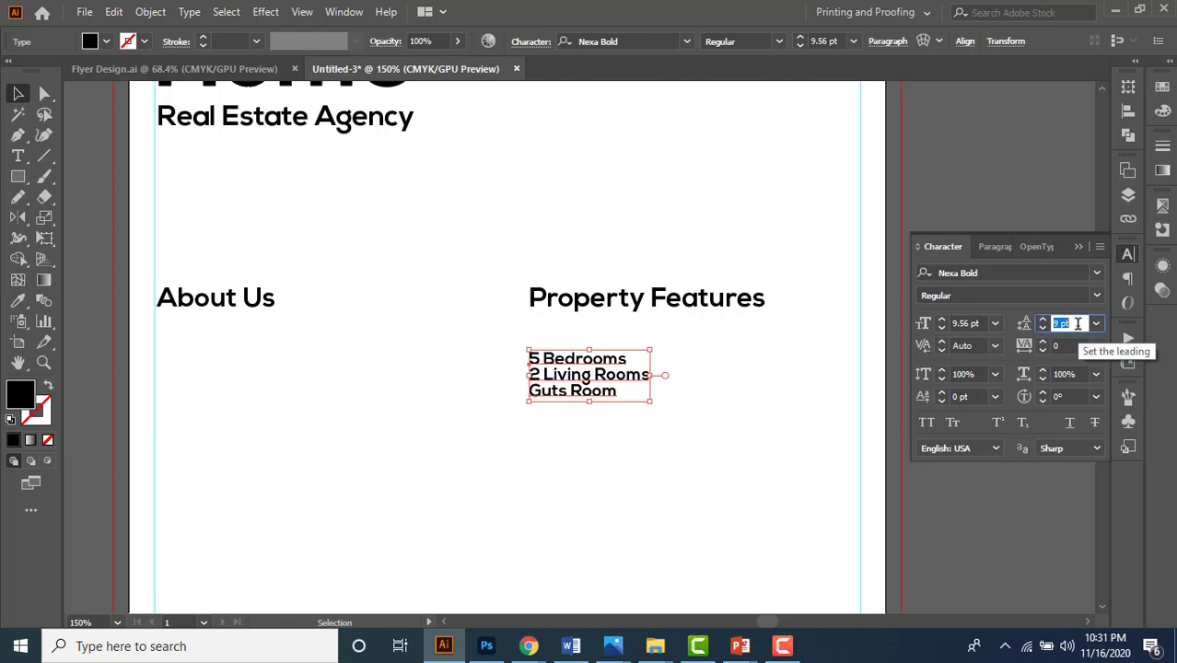
pyautogui.scroll(10, 1077, 323)
pyautogui.scroll(2, 1078, 323)
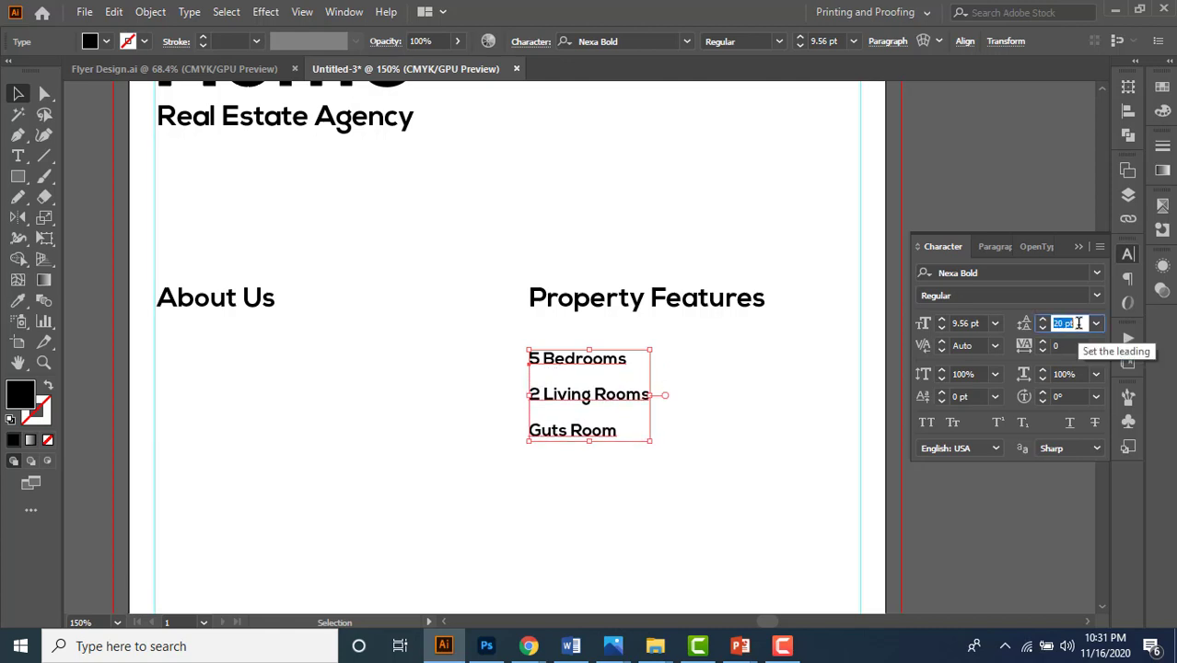
# - Duplicate the feature list to the right and select all of the copy's text
pyautogui.click(729, 459)
pyautogui.press('space')
pyautogui.moveTo(714, 471); pyautogui.dragTo(724, 407)
pyautogui.moveTo(601, 341); pyautogui.dragTo(814, 356)
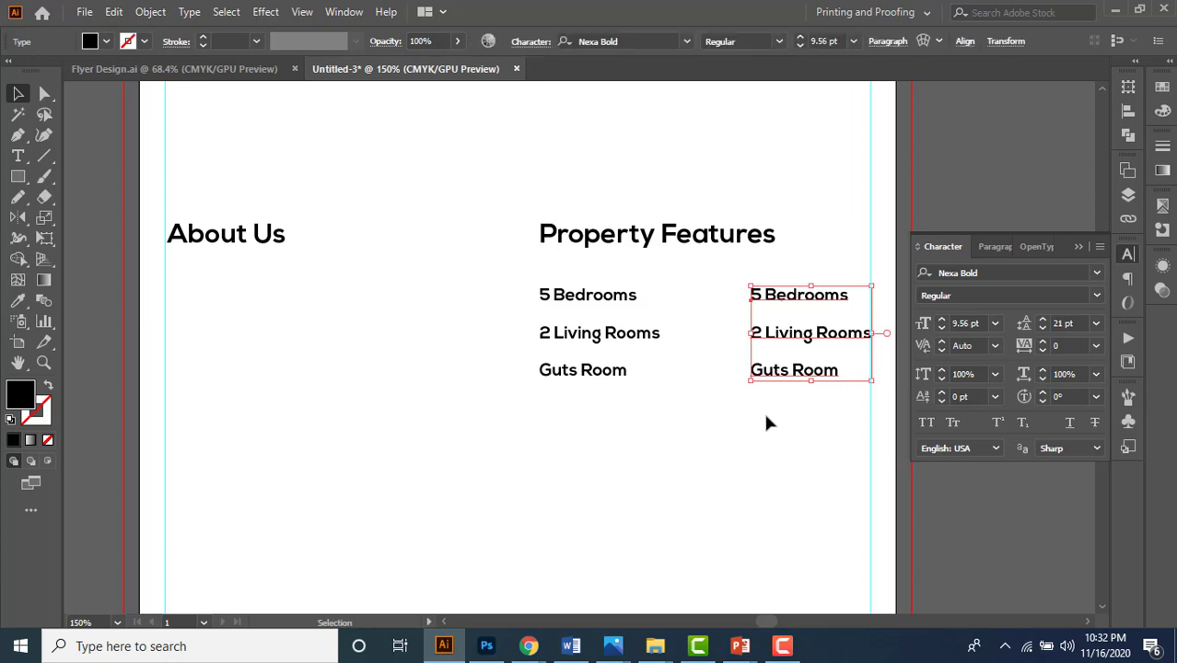
pyautogui.tripleClick(779, 341)
pyautogui.hotkey('ctrl', 'a')
# - Retype the copy as Laundary Room and Swimming Pool, then shift it slightly left
pyautogui.write('Laun')
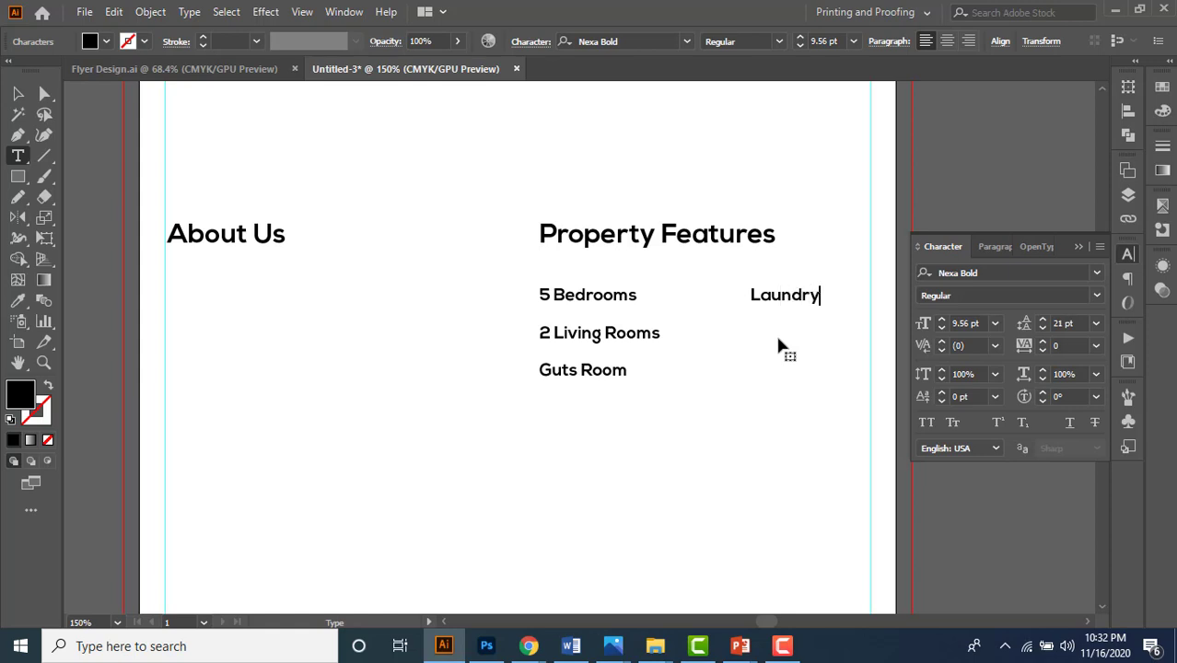
pyautogui.press('BackSpace')
pyautogui.press('BackSpace')
pyautogui.write('ary Room')
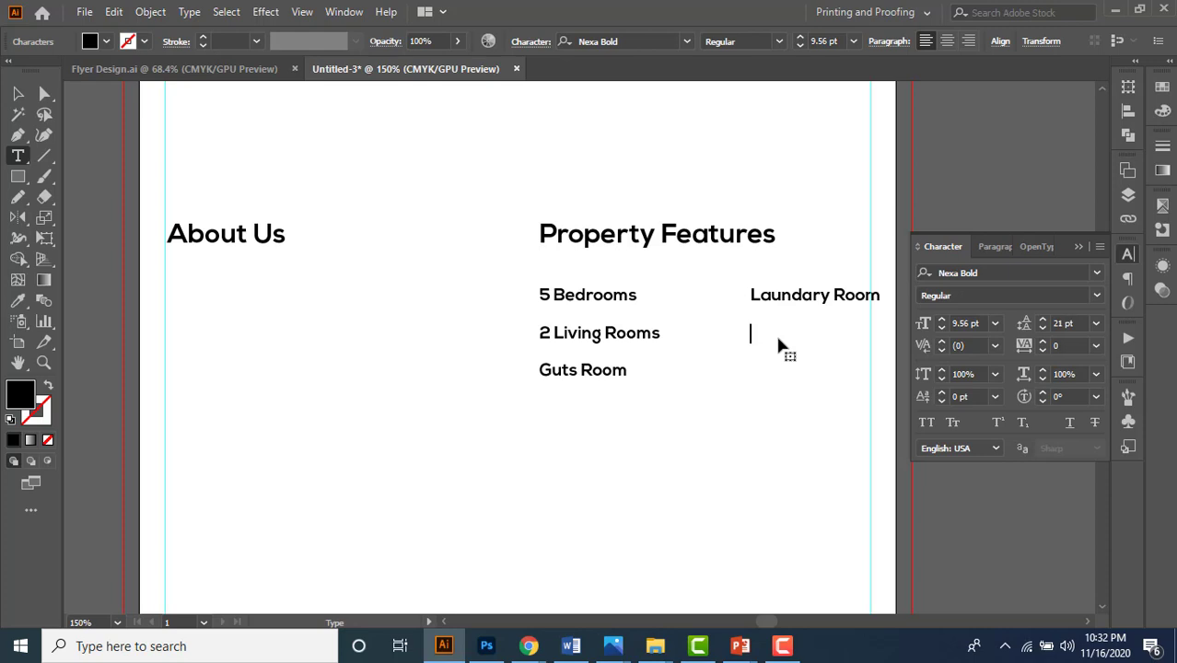
pyautogui.press('Return')
pyautogui.write('Swimming Pool')
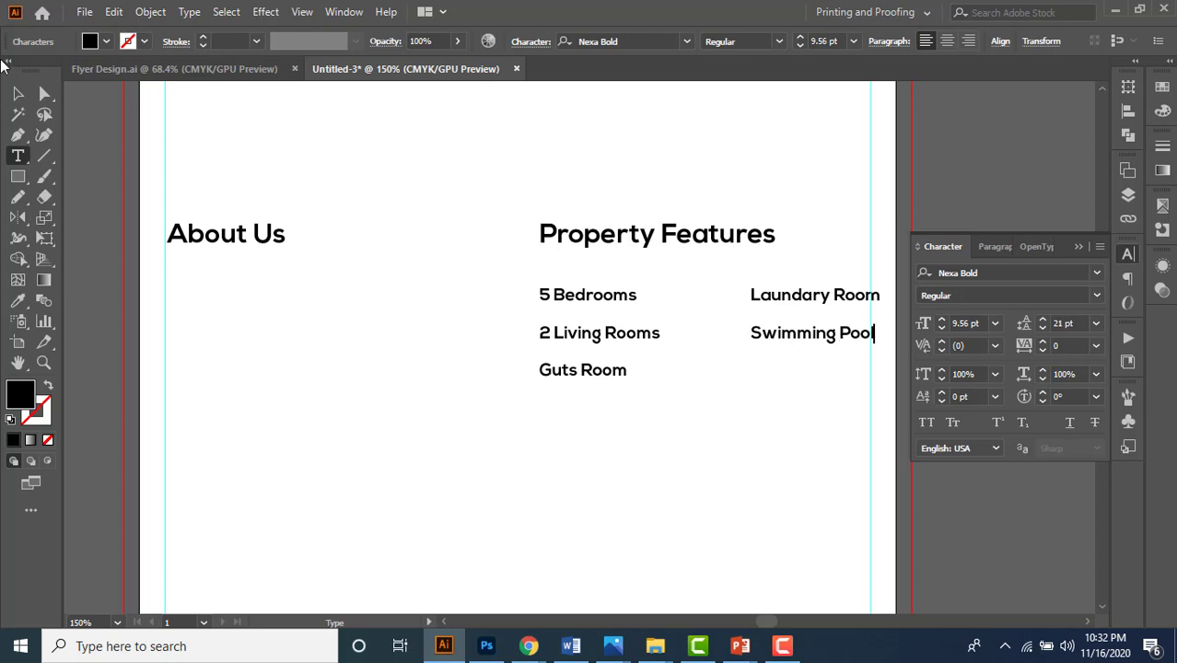
pyautogui.click(18, 94)
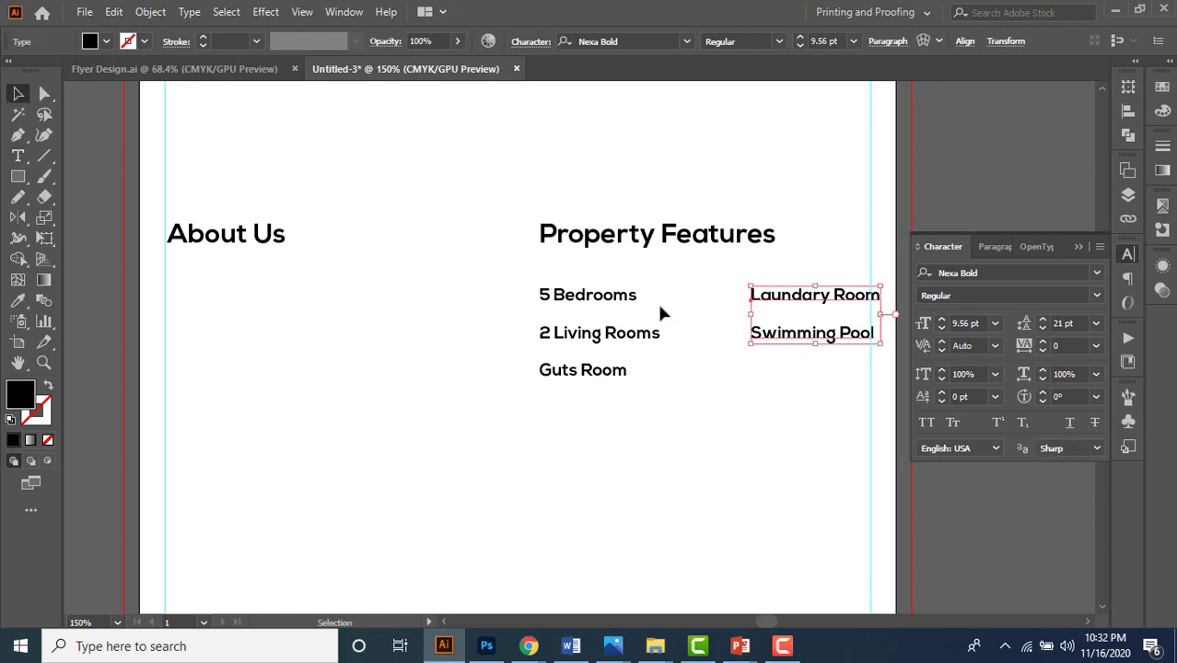
pyautogui.moveTo(787, 302)
pyautogui.mouseDown()
pyautogui.moveTo(776, 300)
pyautogui.moveTo(820, 288)
pyautogui.moveTo(818, 268)
pyautogui.moveTo(802, 287)
pyautogui.mouseUp()
# - Nudge the two feature lists into alignment with each other
pyautogui.click(756, 413)
pyautogui.scroll(3, 862, 311)
pyautogui.scroll(1, 863, 311)
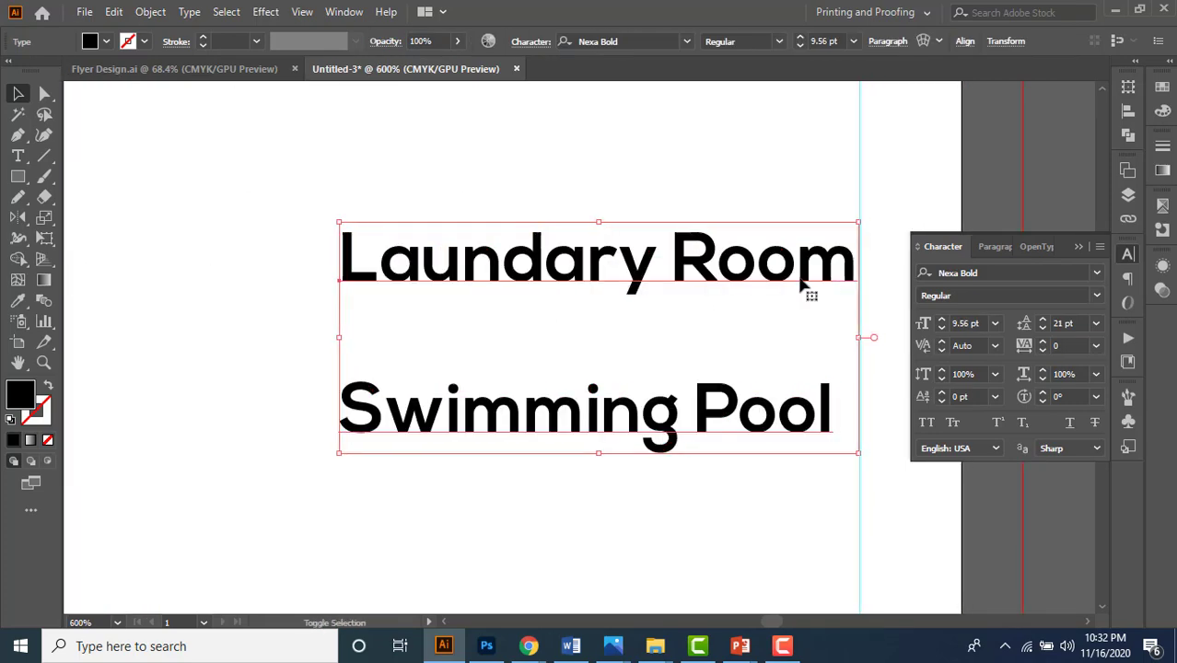
pyautogui.scroll(-4, 800, 285)
pyautogui.click(665, 406)
pyautogui.moveTo(657, 390); pyautogui.dragTo(669, 392)
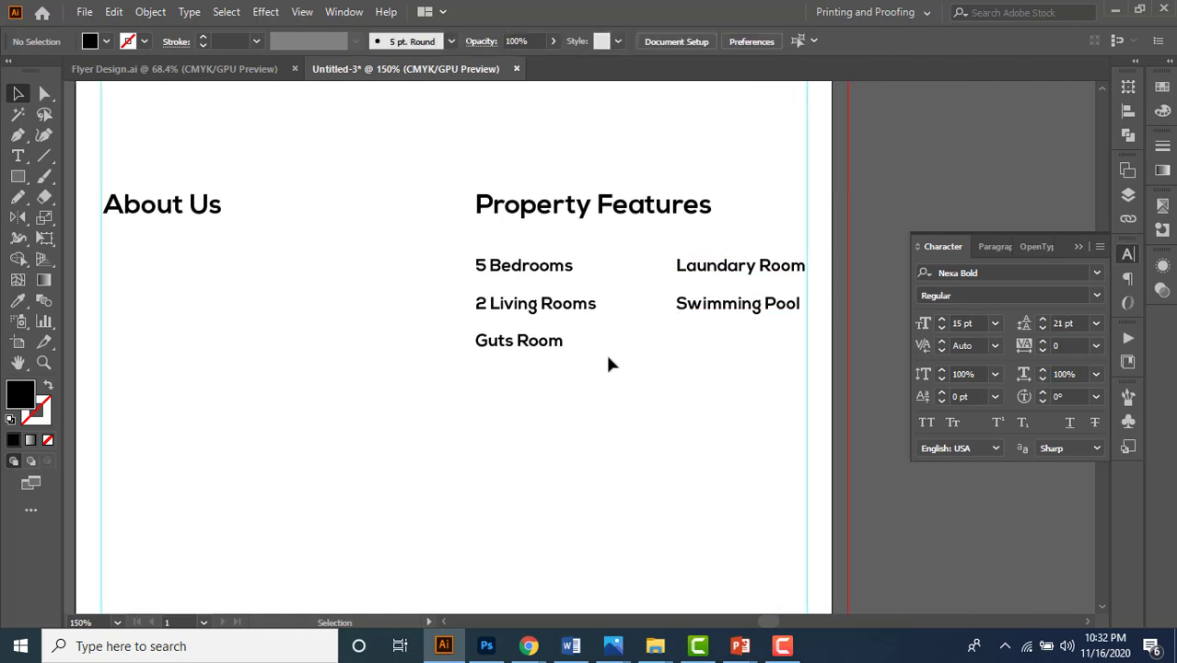
pyautogui.scroll(1, 545, 272)
pyautogui.moveTo(546, 317); pyautogui.dragTo(577, 321)
pyautogui.click(605, 433)
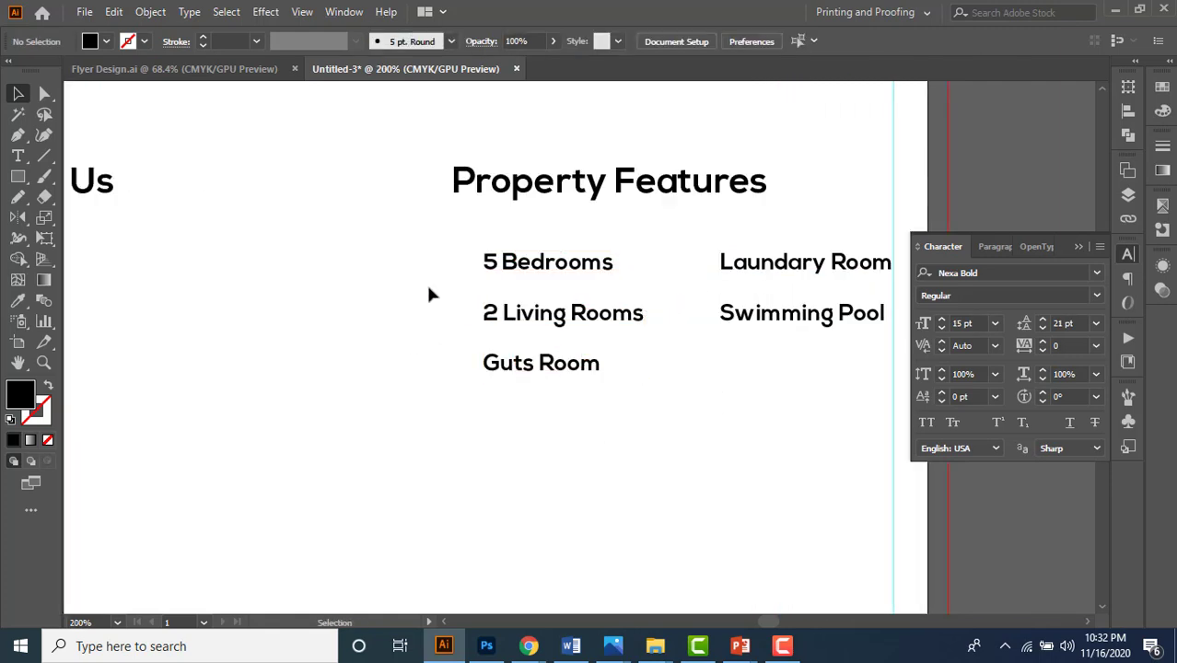
pyautogui.scroll(1, 461, 308)
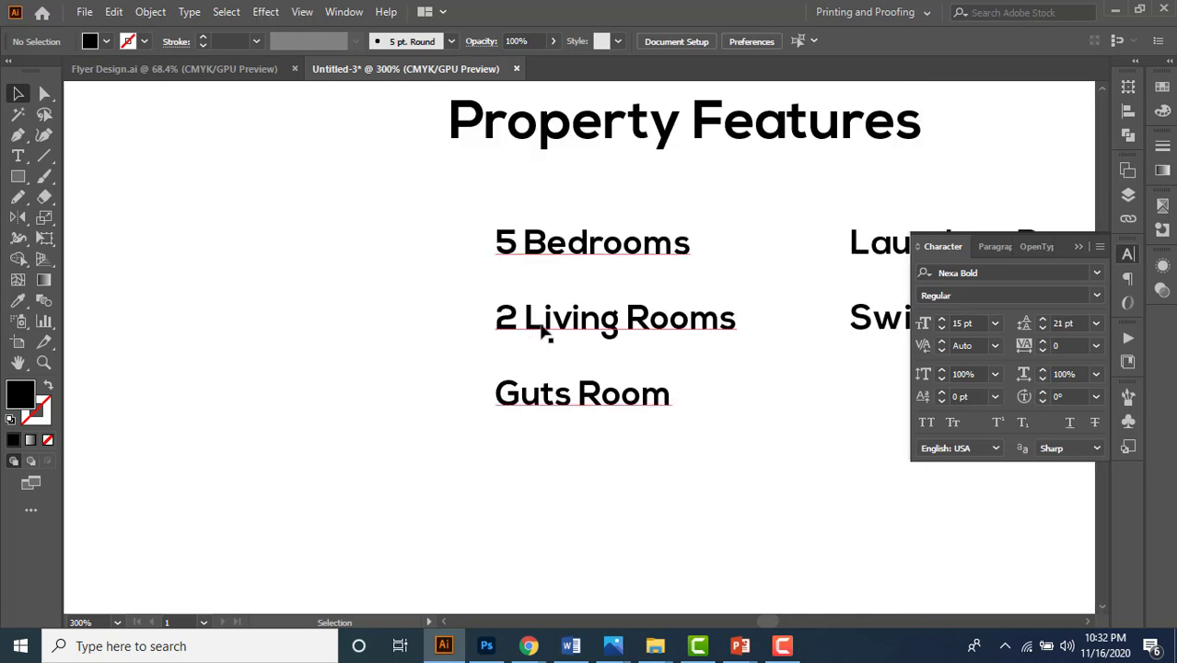
pyautogui.moveTo(543, 333); pyautogui.dragTo(496, 333)
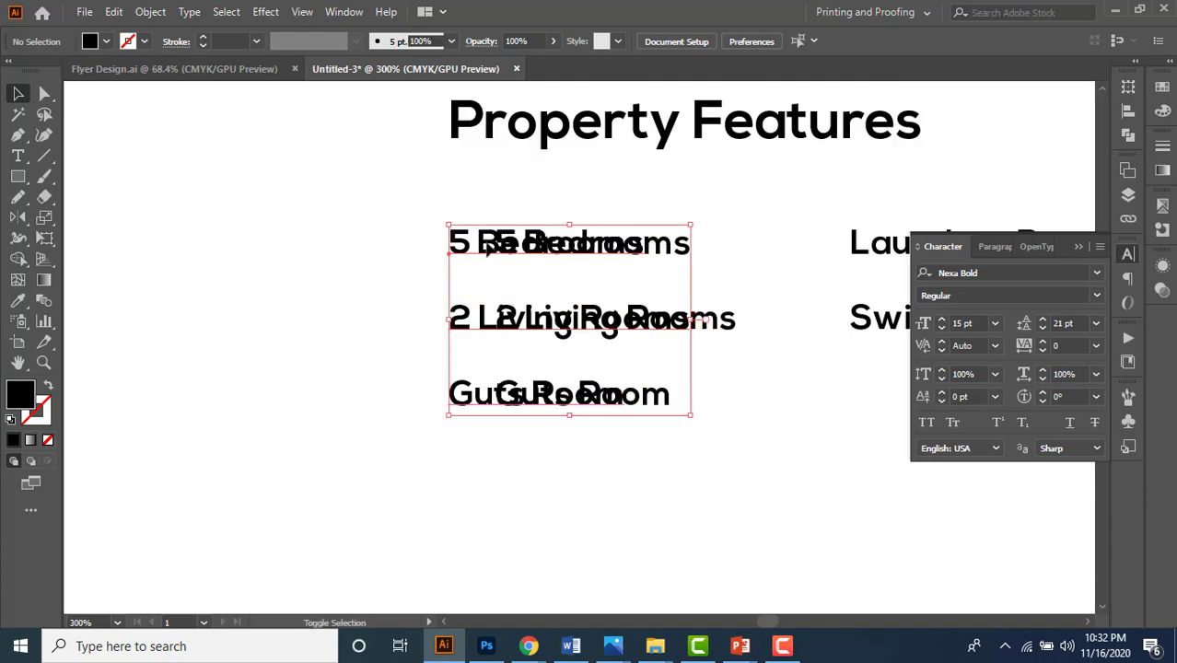
# - Insert a Webdings check mark from the Glyphs panel before 5 Bedrooms
pyautogui.press('t')
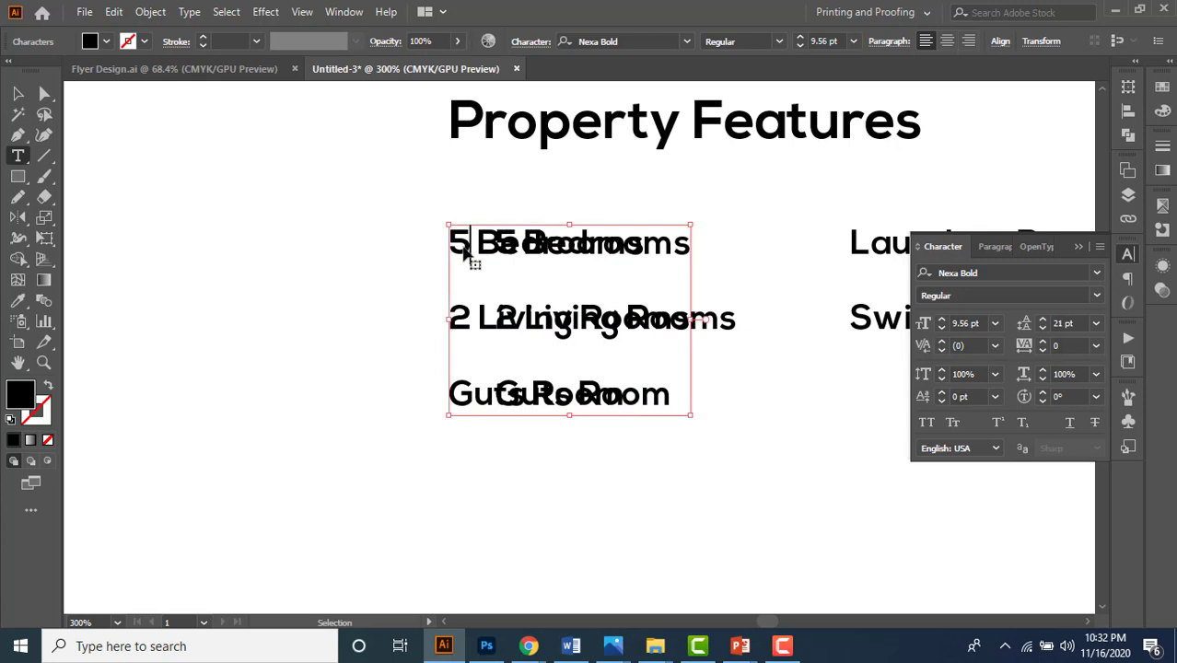
pyautogui.moveTo(465, 256); pyautogui.dragTo(683, 407)
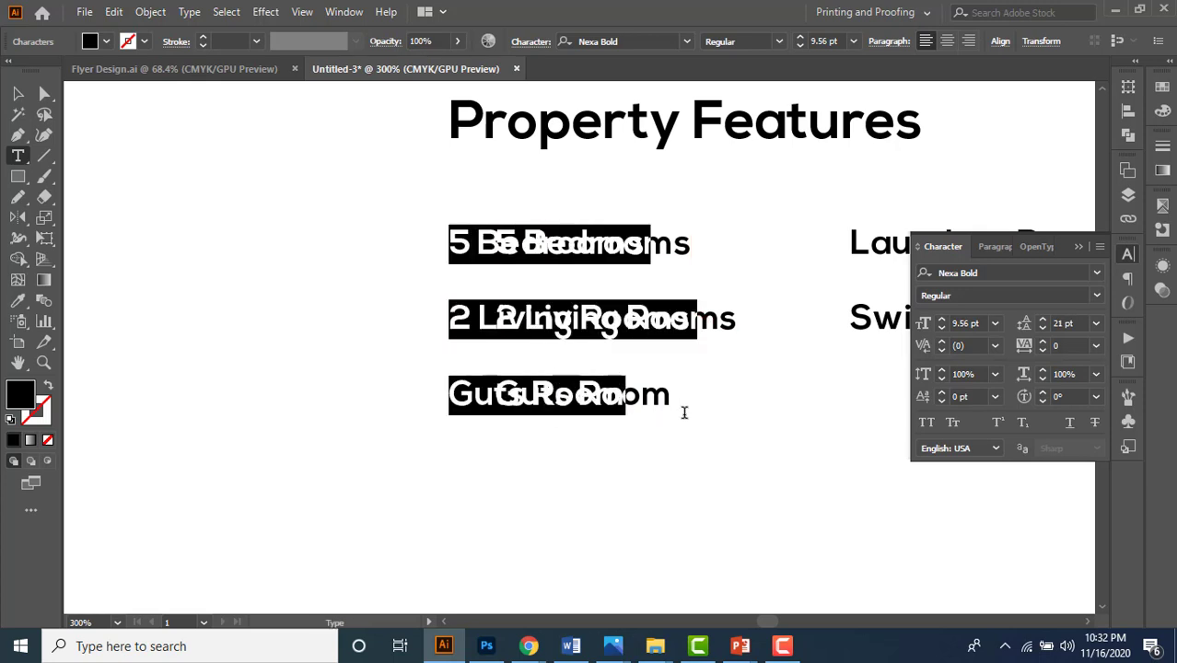
pyautogui.click(189, 12)
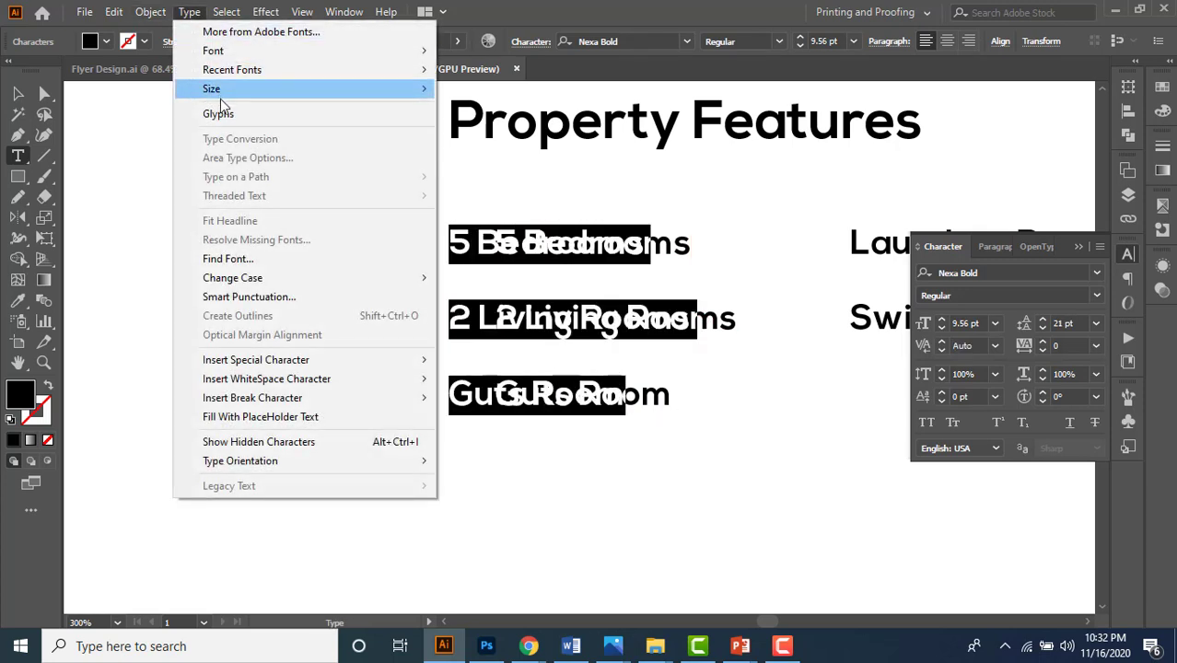
pyautogui.click(262, 115)
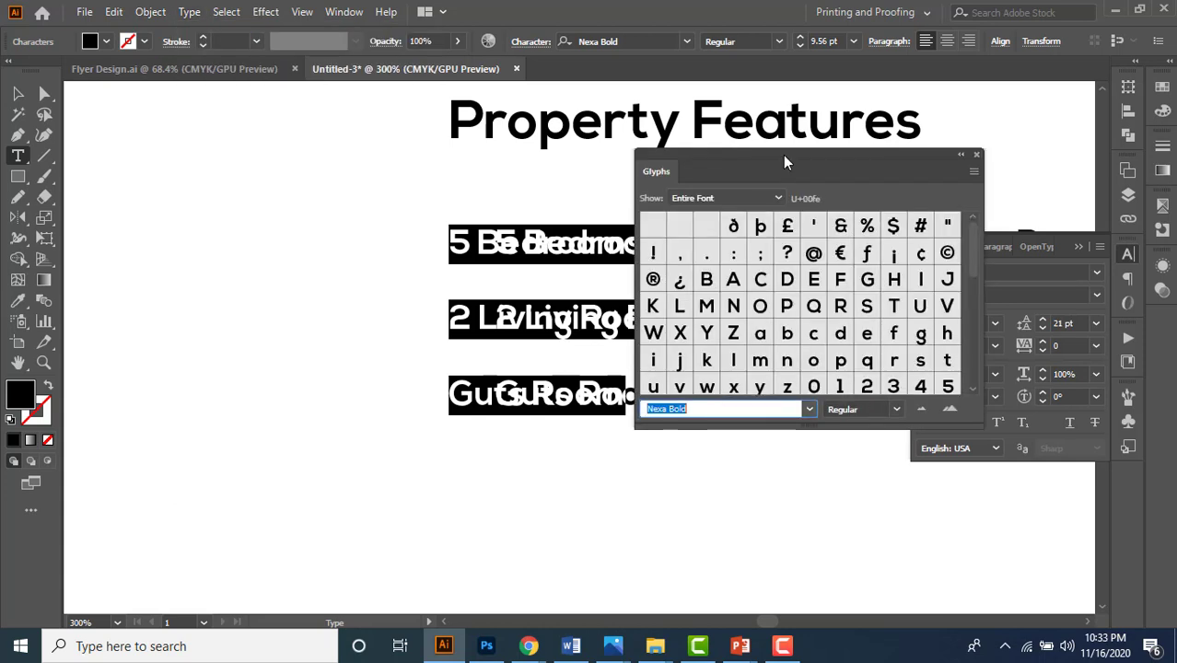
pyautogui.moveTo(785, 158); pyautogui.dragTo(867, 164)
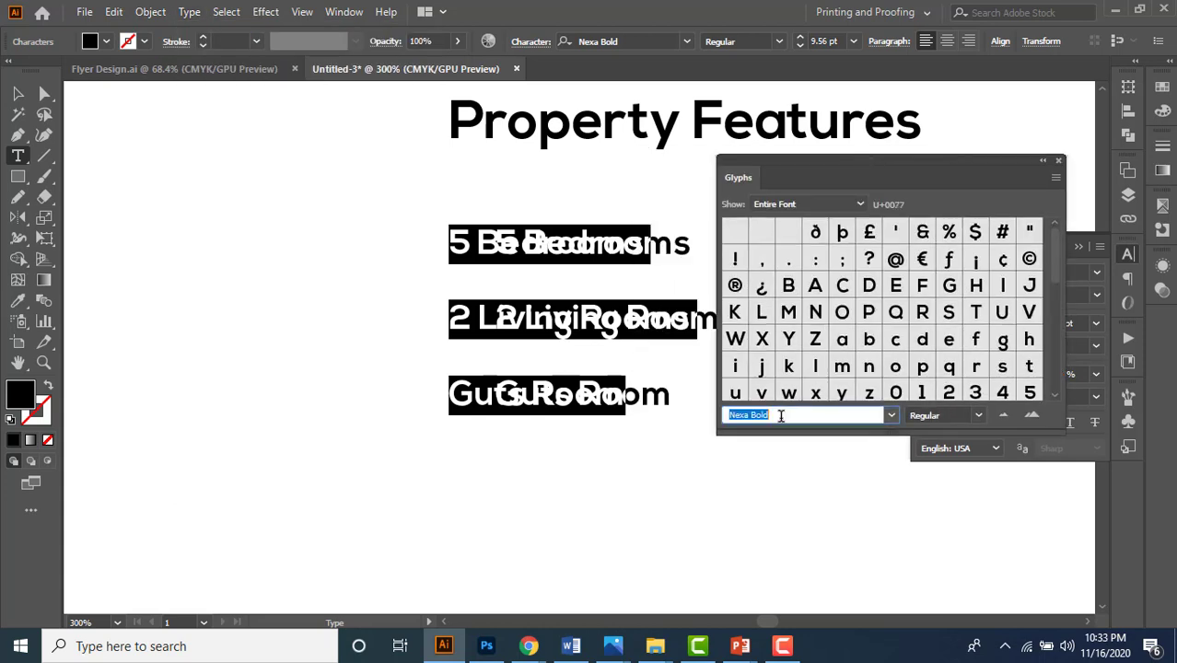
pyautogui.write('Webdings')
pyautogui.press('Return')
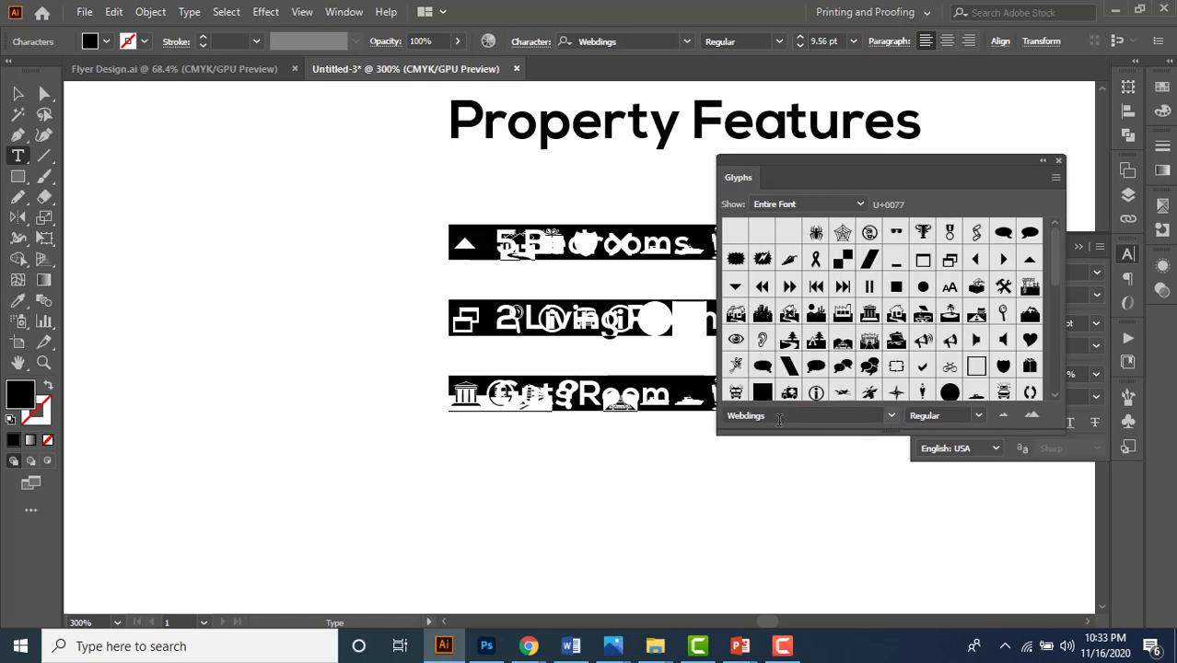
pyautogui.doubleClick(923, 366)
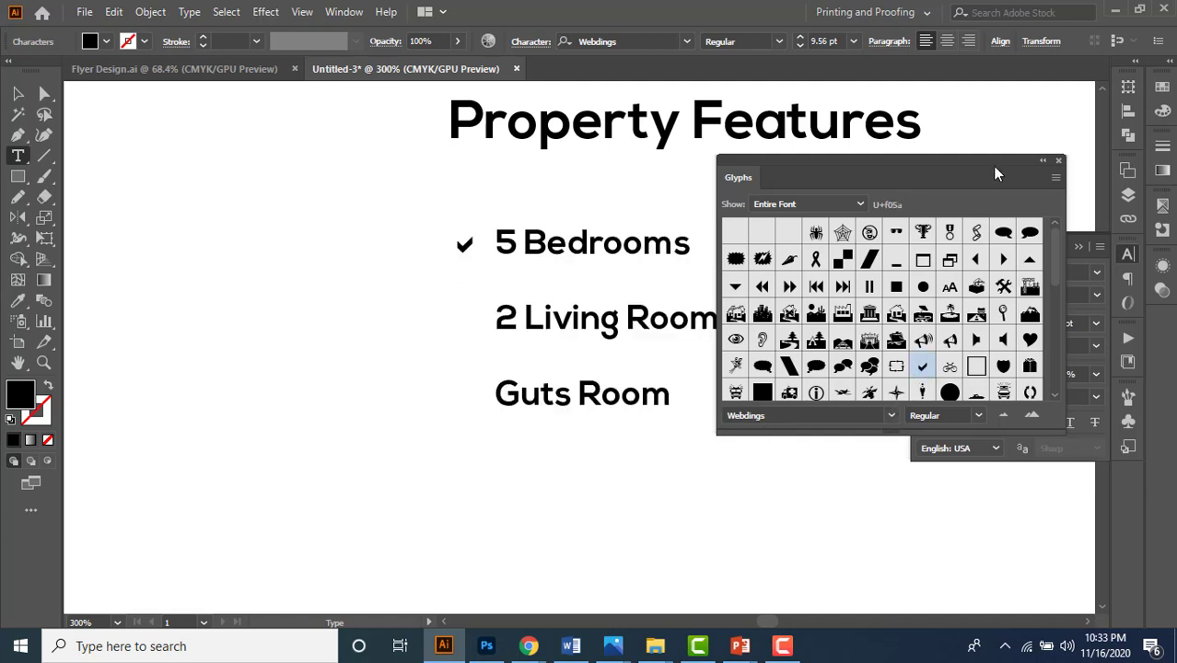
pyautogui.click(1059, 161)
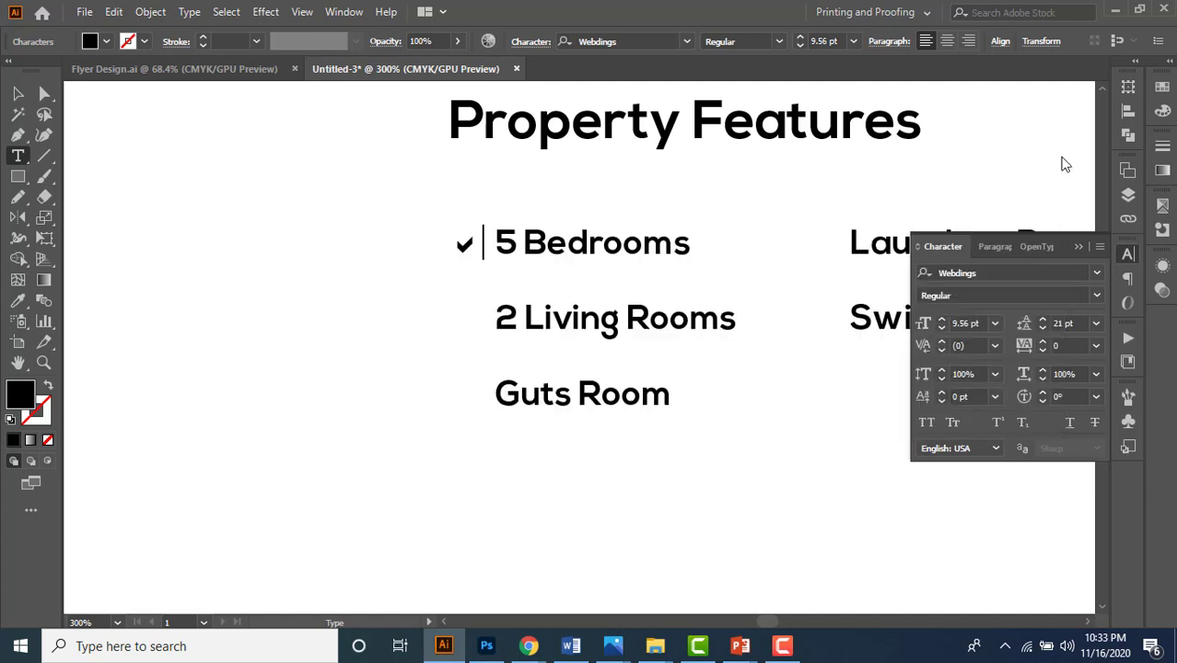
pyautogui.click(1080, 245)
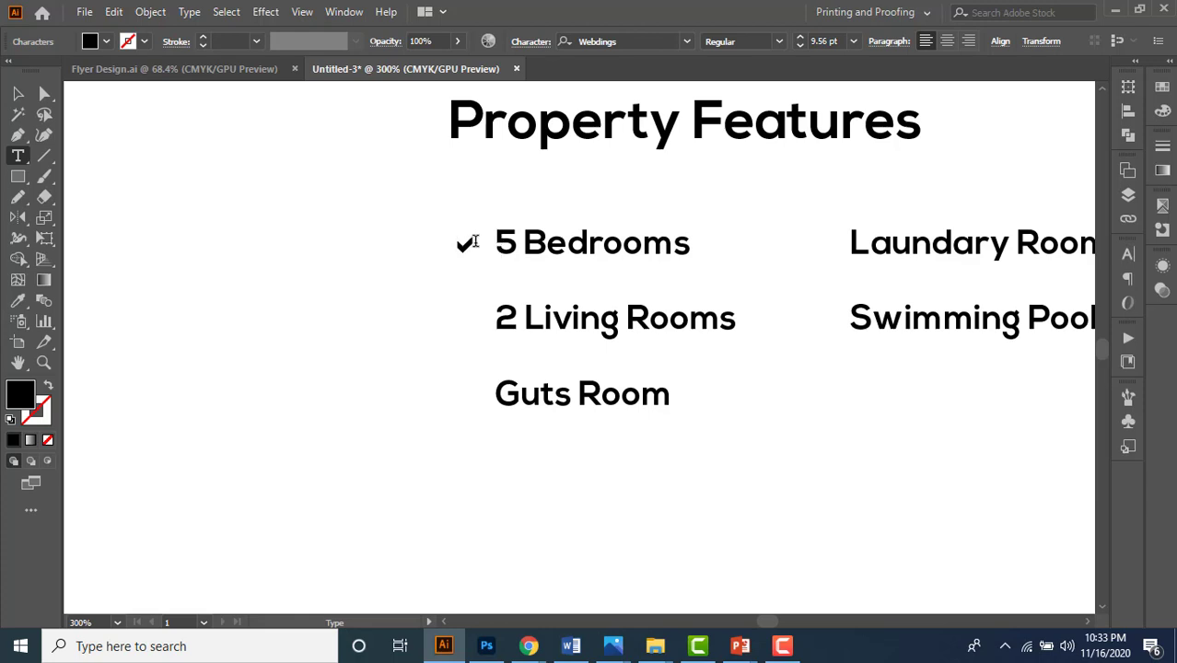
# - Paste check-mark bullets before the remaining list items and delete the extra one
pyautogui.moveTo(483, 242); pyautogui.dragTo(444, 242)
pyautogui.hotkey('ctrl', 'c')
pyautogui.click(479, 245)
pyautogui.hotkey('ctrl', 'v')
pyautogui.press('Down')
pyautogui.hotkey('ctrl', 'v')
pyautogui.press('Escape')
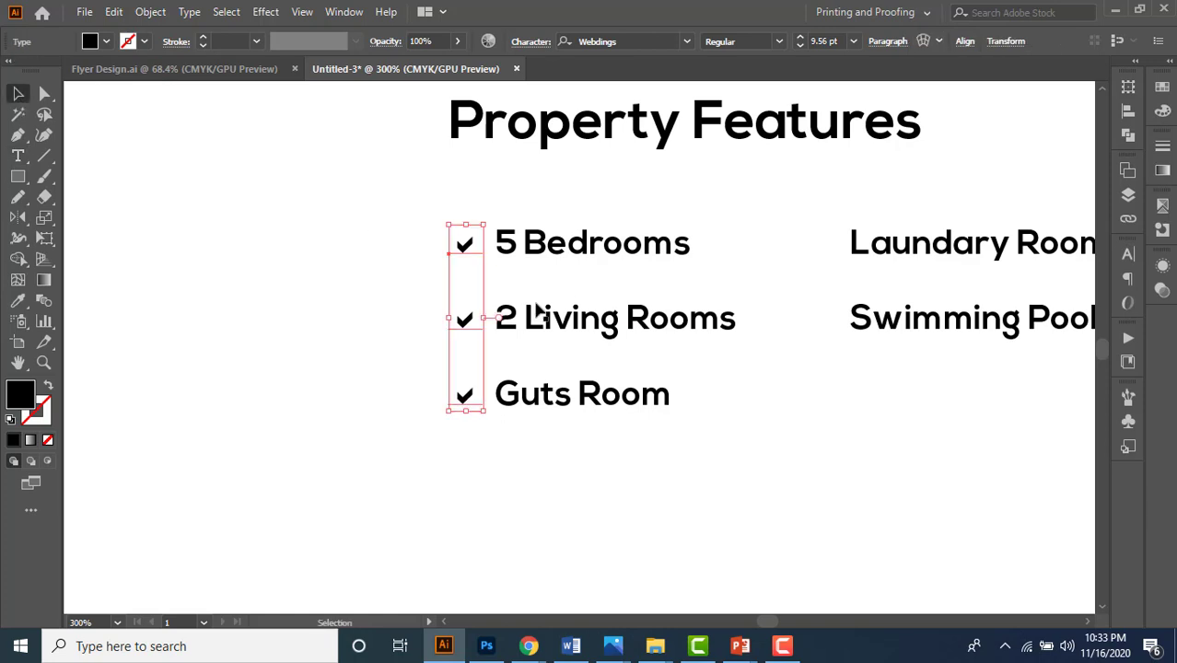
pyautogui.moveTo(475, 331); pyautogui.dragTo(824, 337)
pyautogui.press('t')
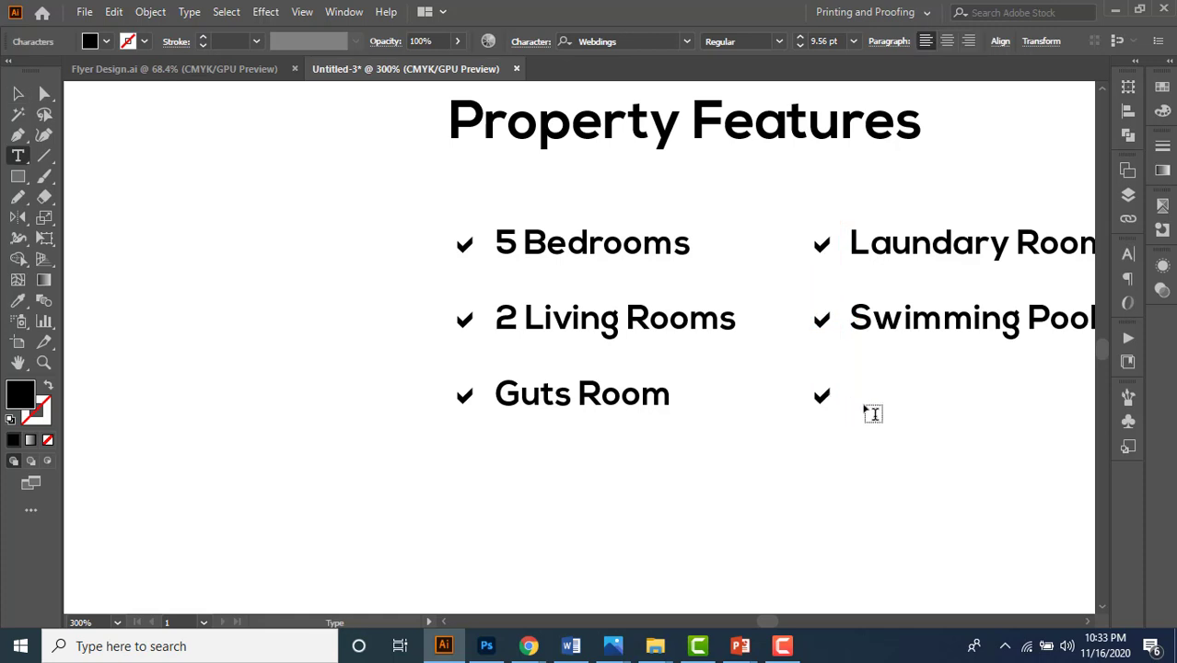
pyautogui.press('BackSpace')
pyautogui.press('Up')
# - Select the feature list block and pan to review the whole checklist layout
pyautogui.click(18, 94)
pyautogui.click(223, 210)
pyautogui.scroll(-3, 496, 263)
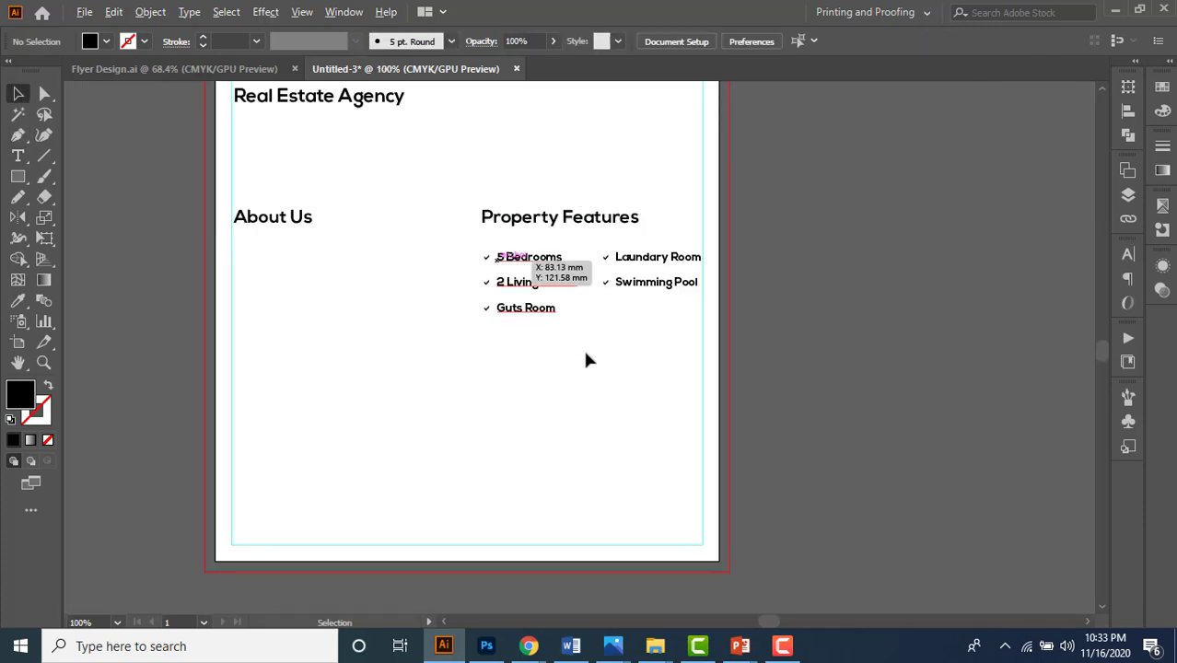
pyautogui.scroll(2, 499, 239)
pyautogui.click(532, 336)
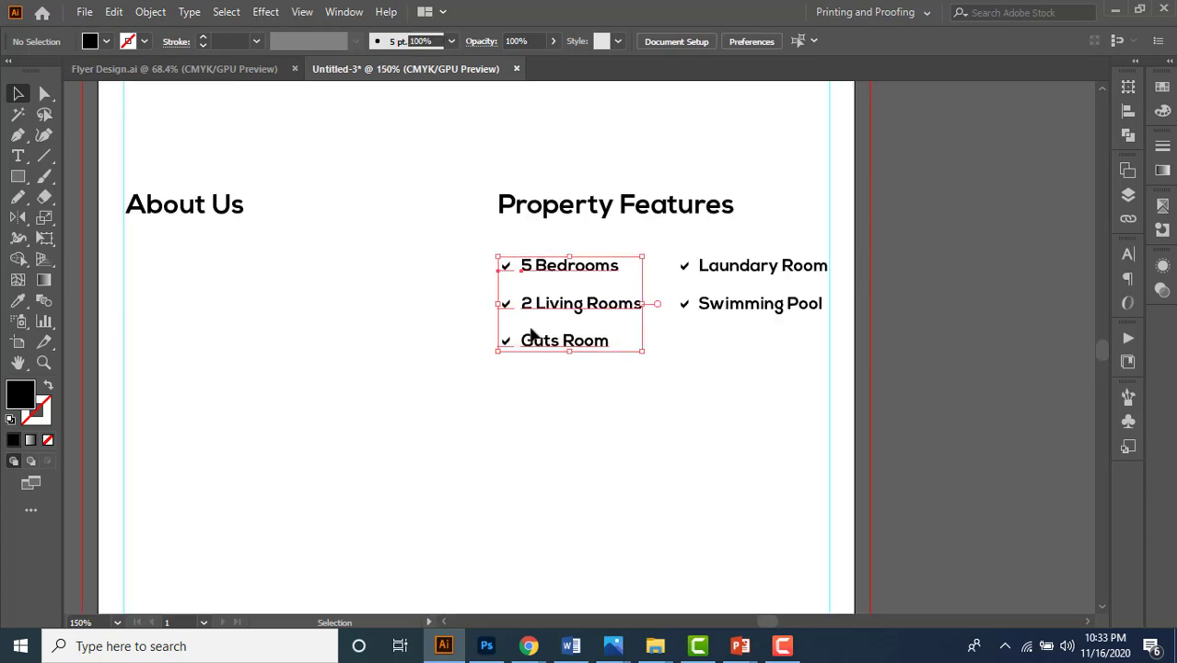
pyautogui.scroll(3, 516, 267)
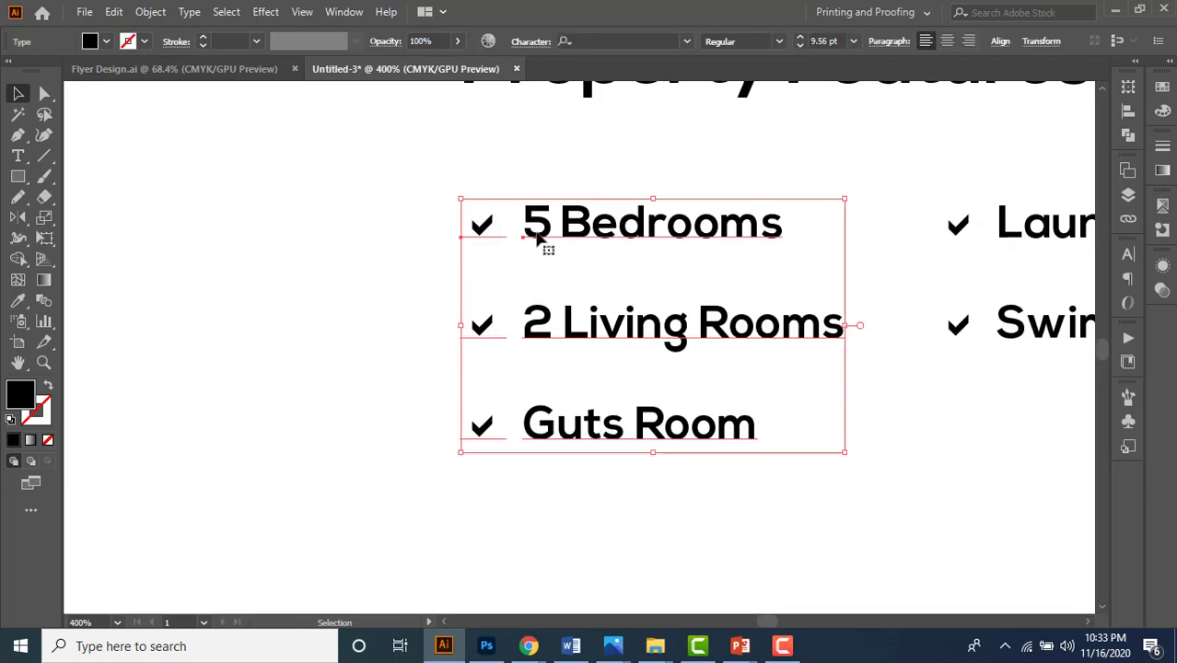
pyautogui.scroll(-2, 529, 269)
pyautogui.scroll(1, 512, 193)
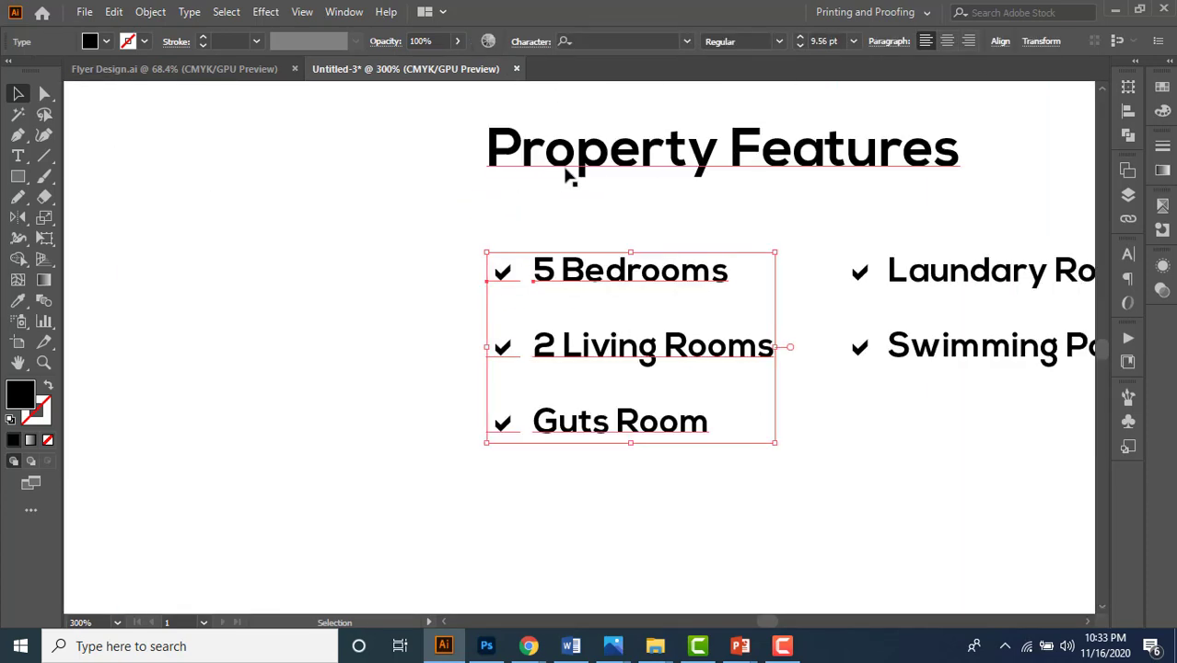
pyautogui.hotkey('ctrl', 'shift', 'a')
pyautogui.scroll(-2, 568, 176)
pyautogui.moveTo(607, 387)
pyautogui.mouseDown()
pyautogui.moveTo(578, 434)
pyautogui.moveTo(609, 383)
pyautogui.mouseUp()
pyautogui.scroll(-2, 609, 383)
pyautogui.scroll(1, 612, 392)
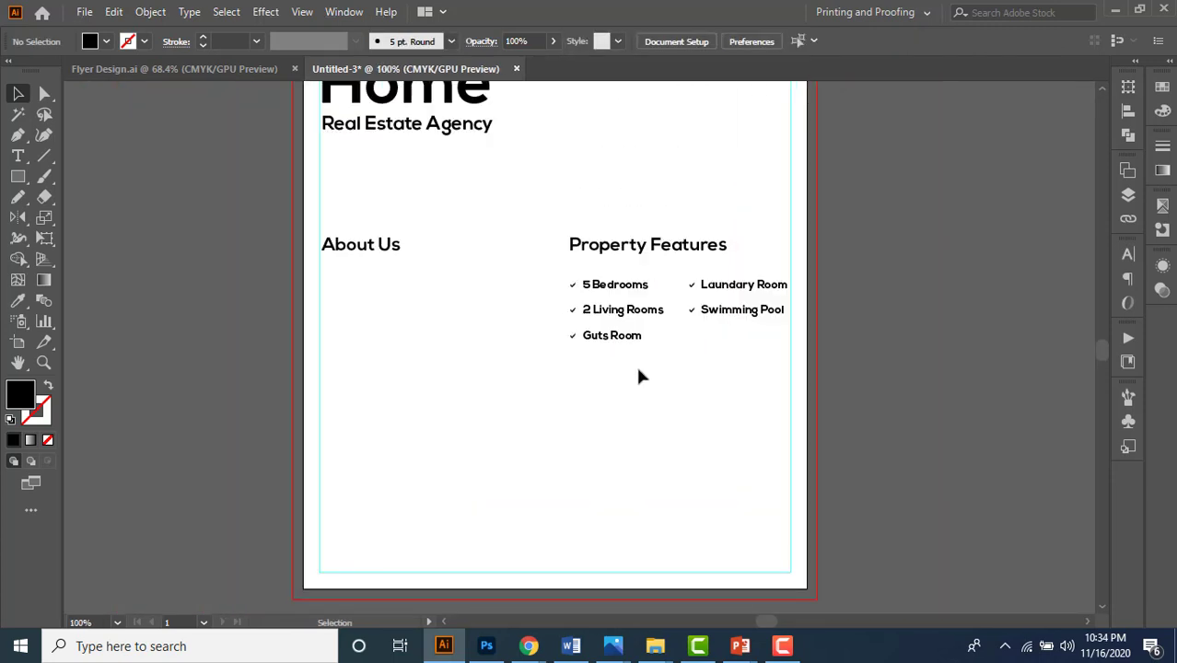
# - Draw an area text box below the feature lists and set its font to Nexa Light
pyautogui.click(18, 155)
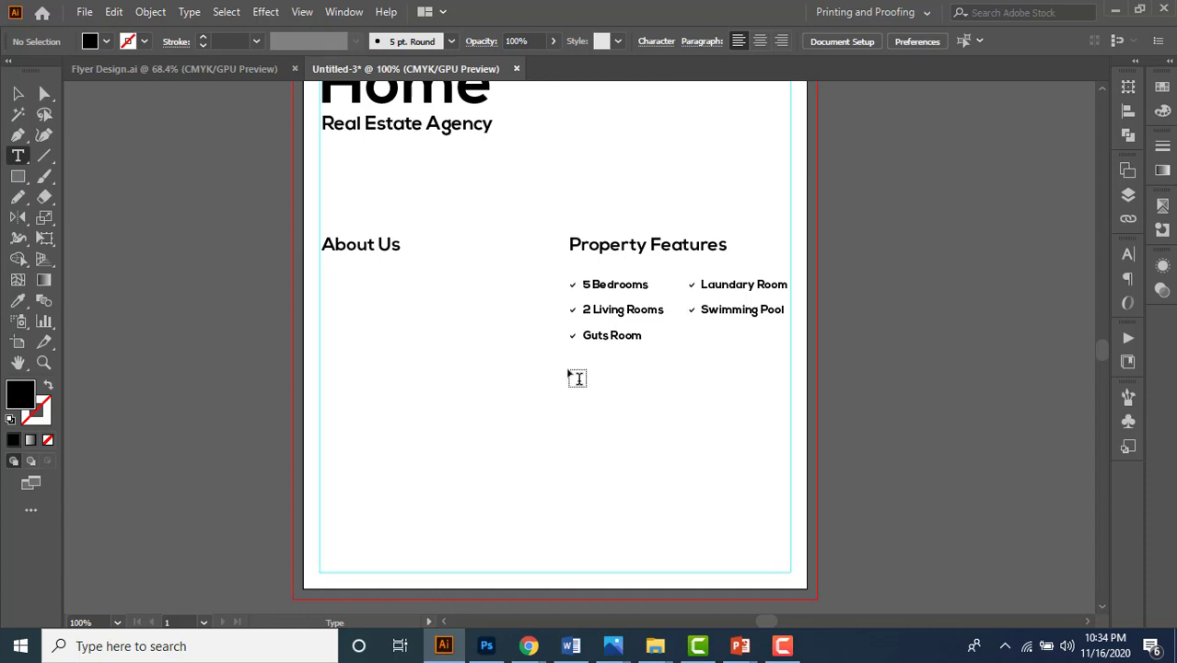
pyautogui.moveTo(577, 377); pyautogui.dragTo(797, 479)
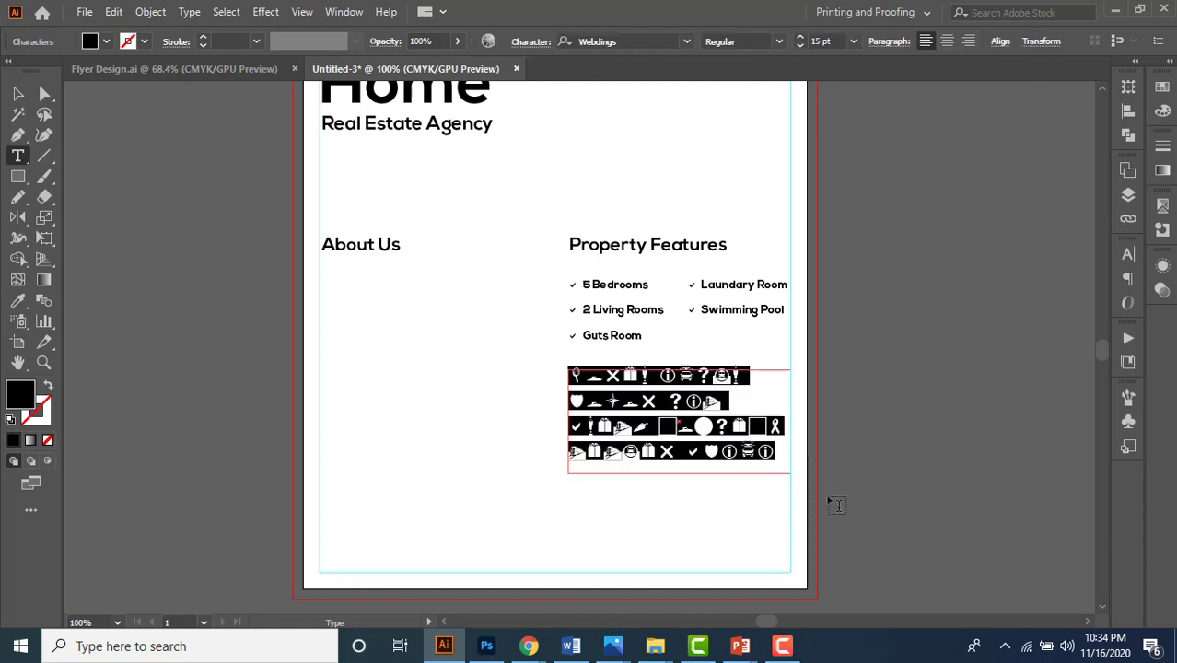
pyautogui.click(620, 40)
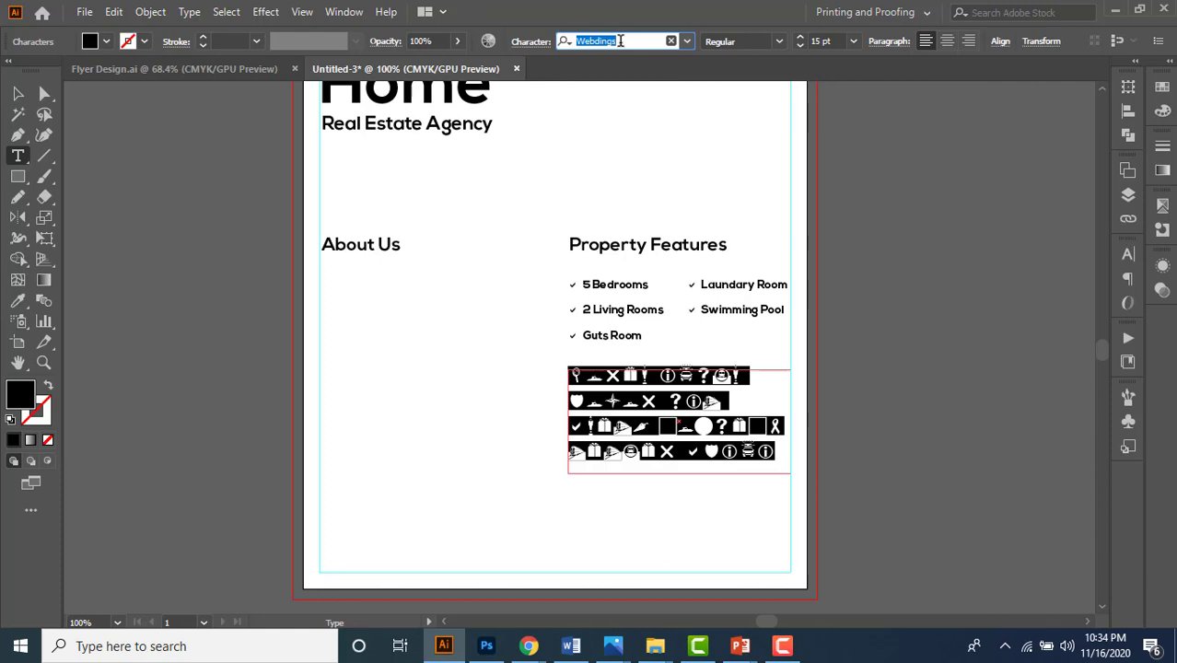
pyautogui.write('nexa')
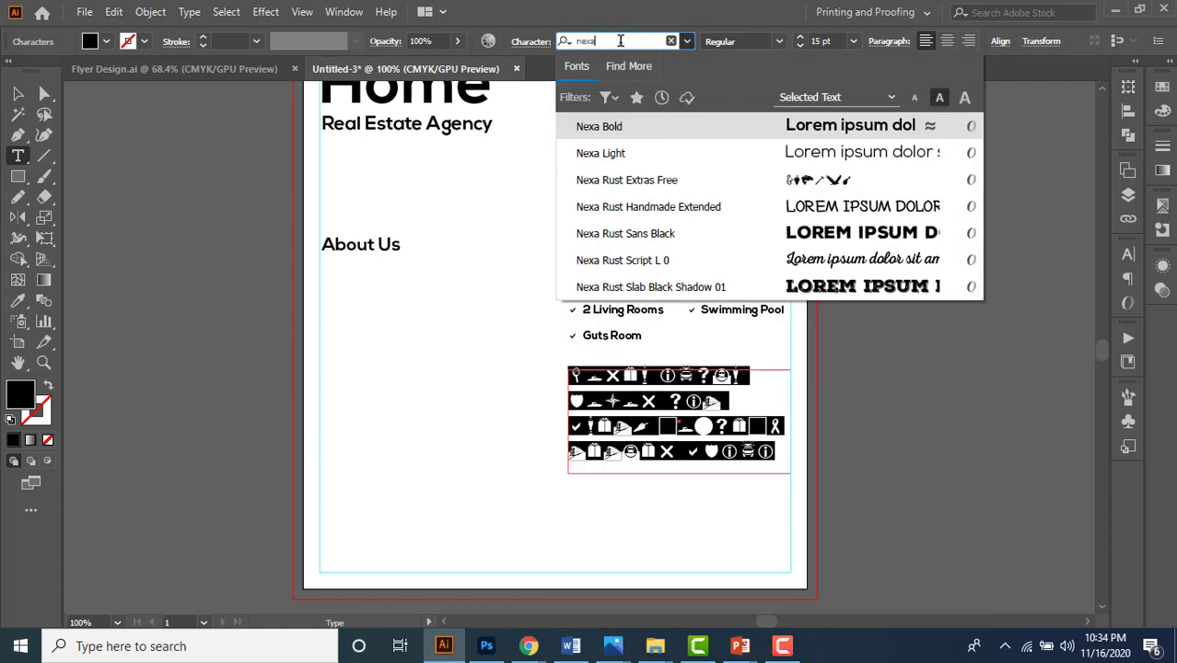
pyautogui.click(628, 153)
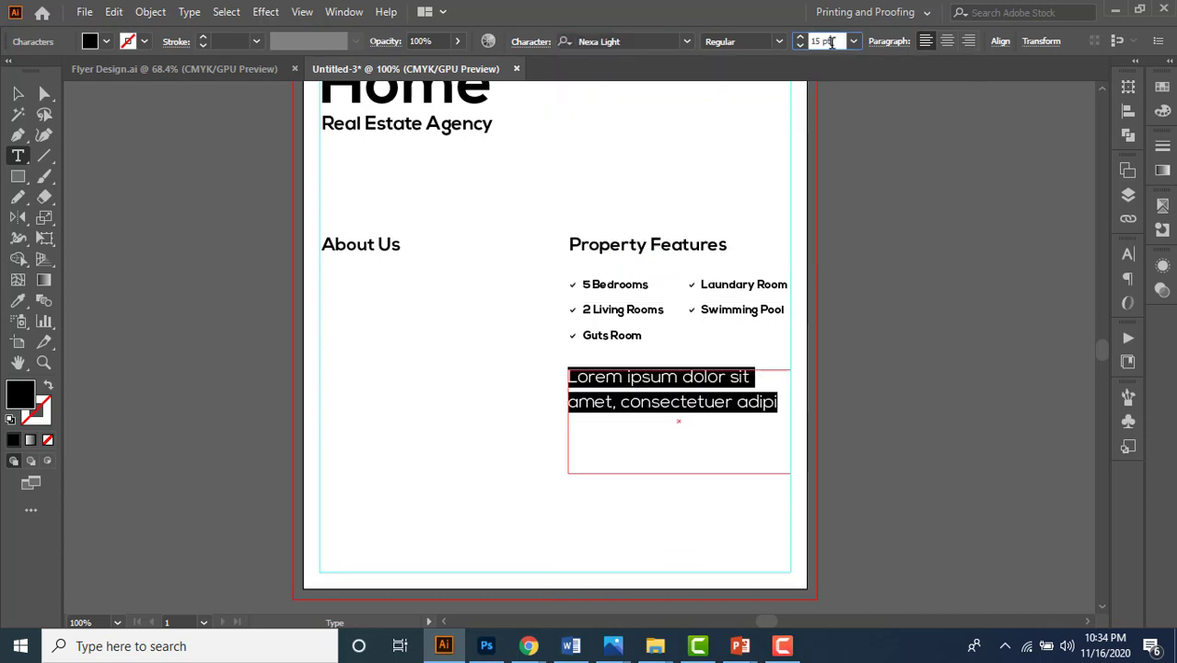
pyautogui.scroll(-4, 832, 42)
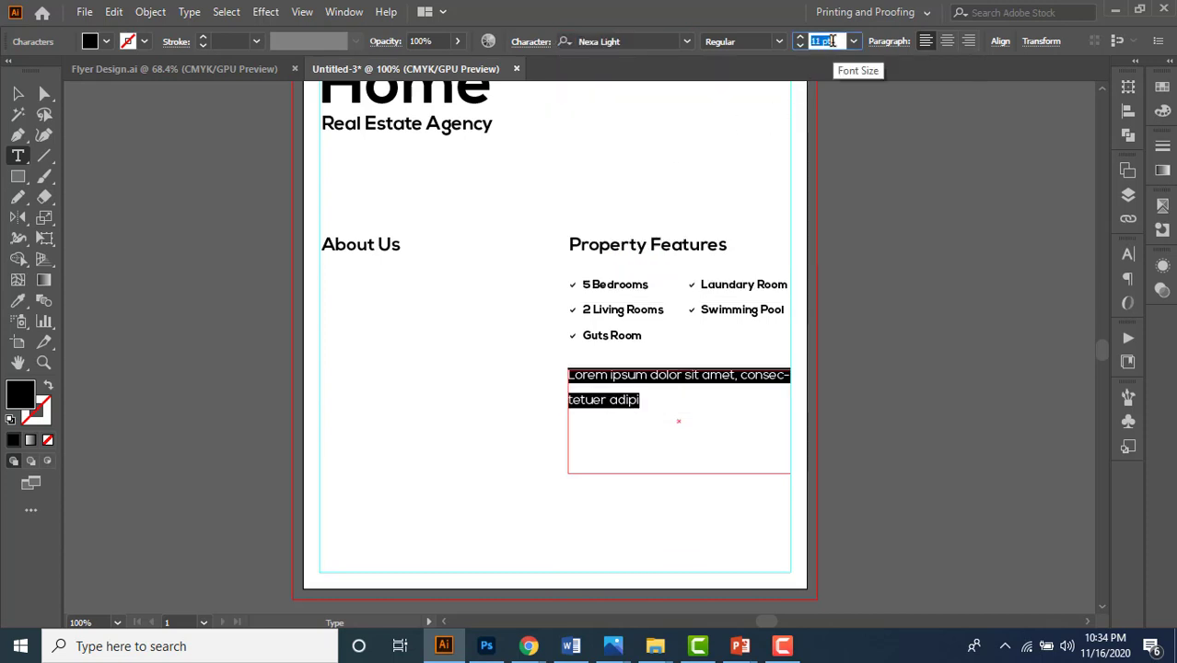
pyautogui.scroll(-1, 831, 41)
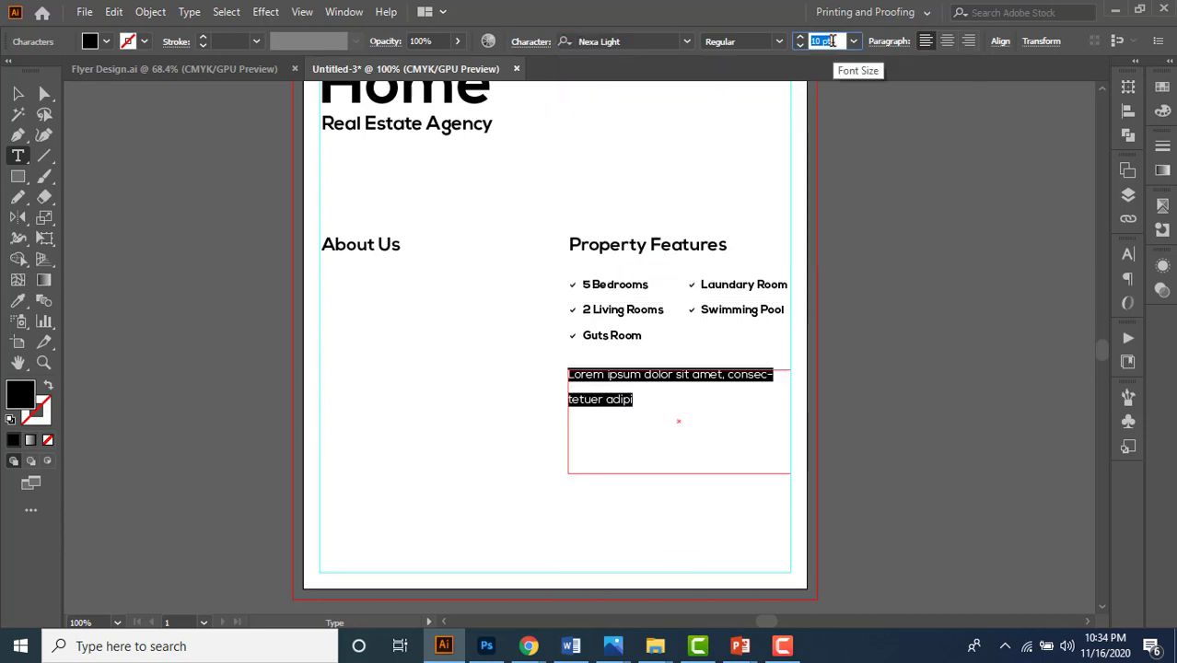
# - In Chrome, search Google for 'lorem ipsum'
pyautogui.click(546, 646)
pyautogui.click(619, 564)
pyautogui.click(152, 45)
pyautogui.write('google.com')
pyautogui.press('Return')
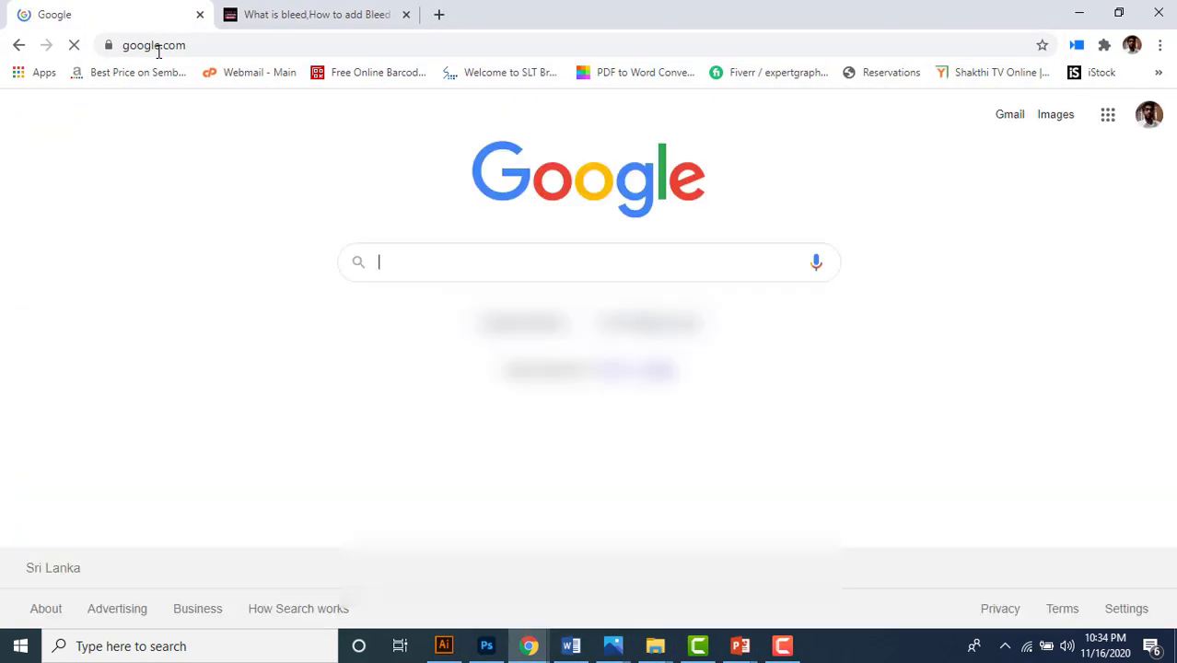
pyautogui.click(444, 266)
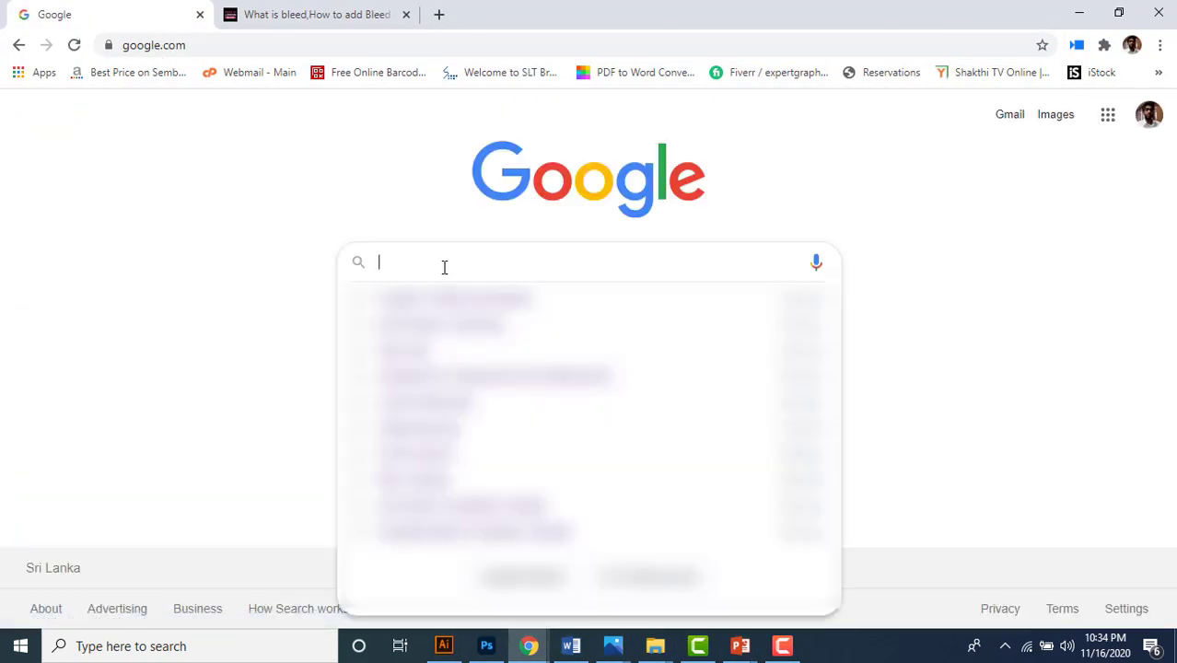
pyautogui.click(402, 195)
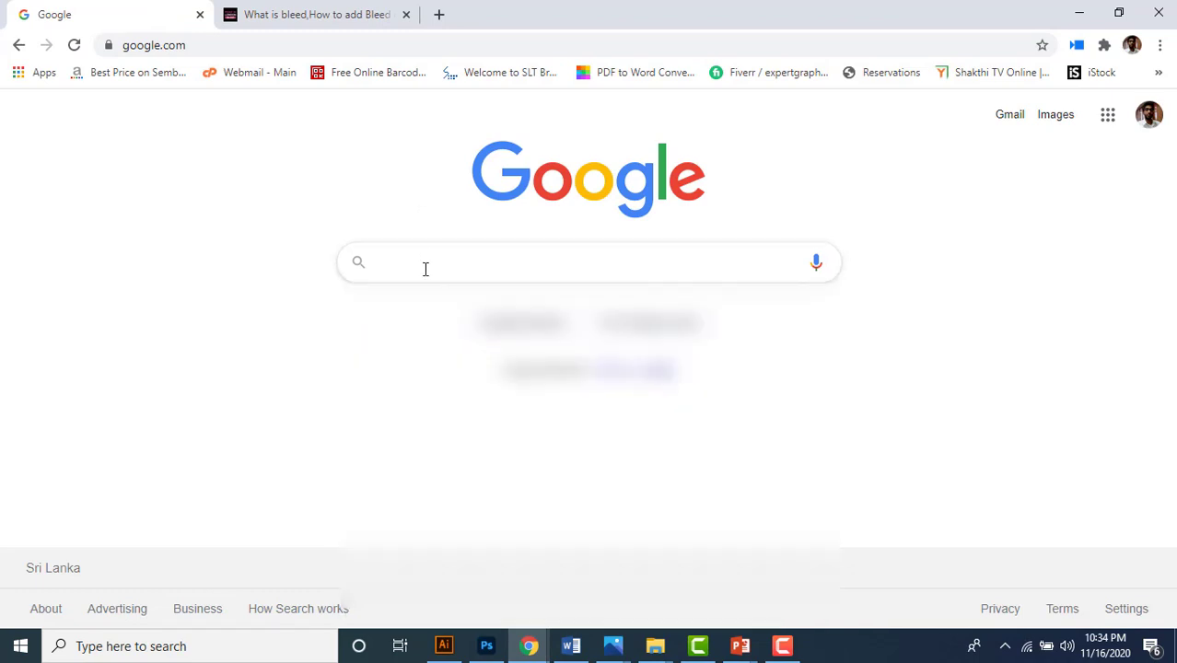
pyautogui.click(425, 266)
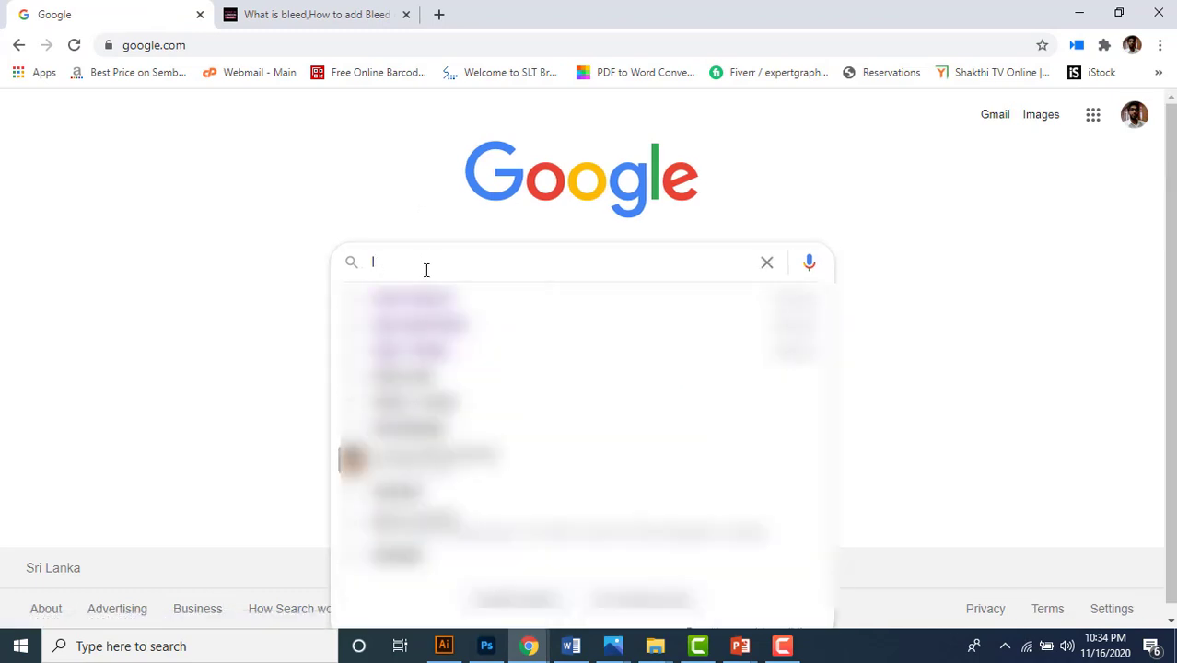
pyautogui.write('lorem')
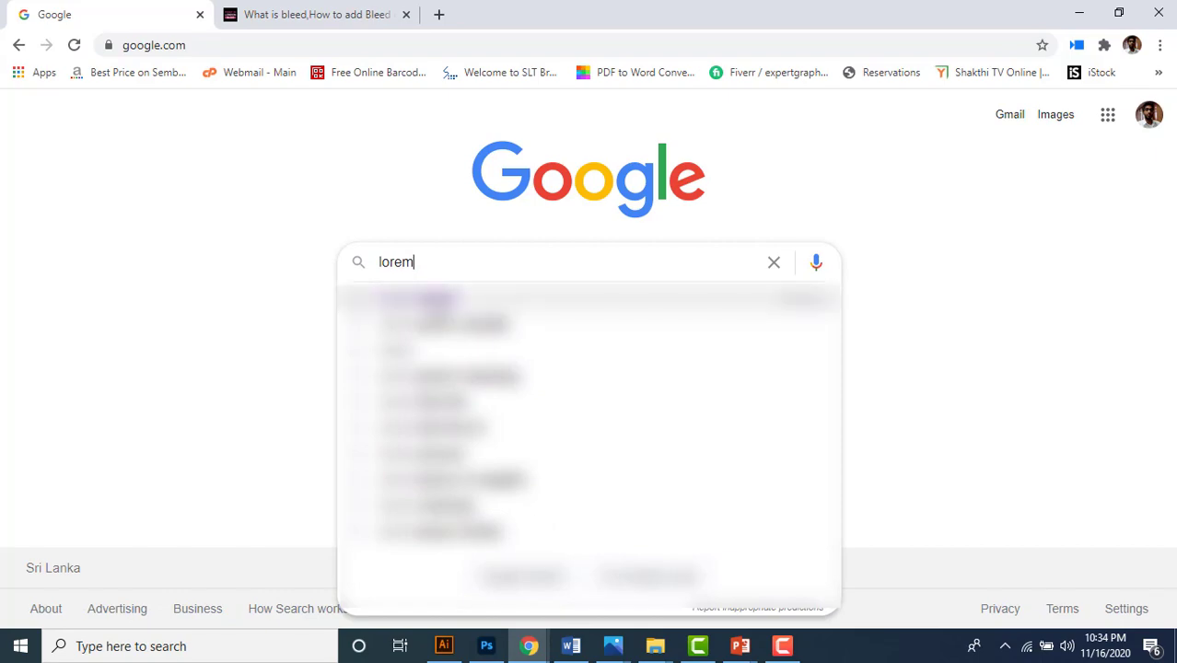
pyautogui.write(' ipsum')
pyautogui.press('Return')
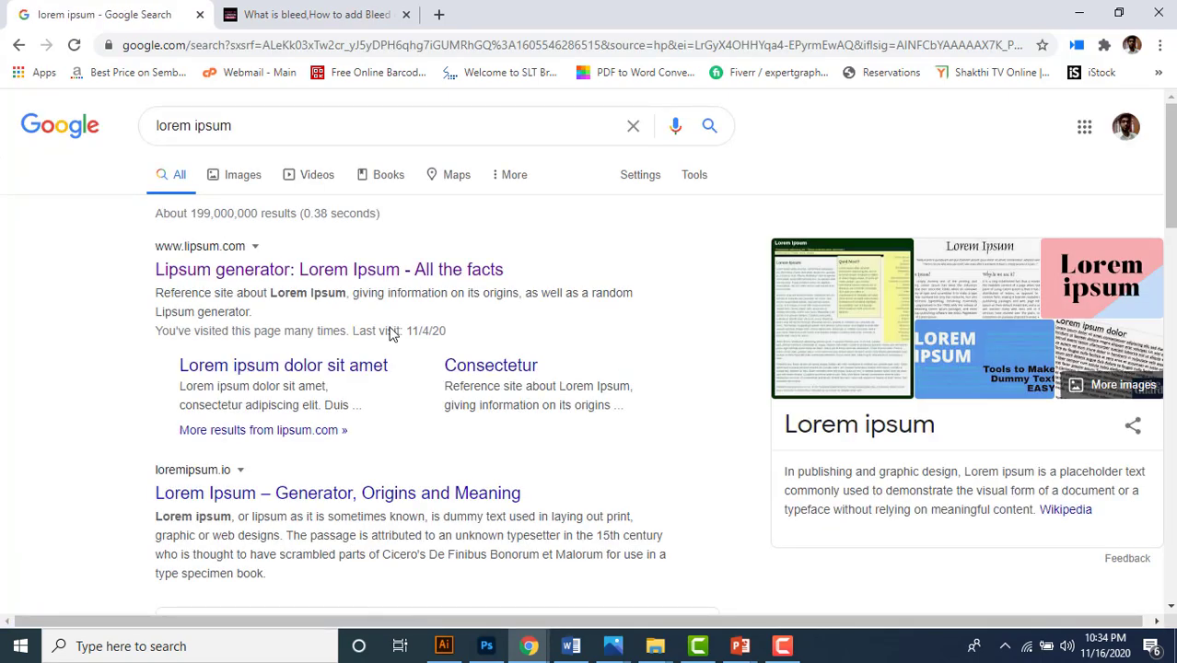
# - Copy the first paragraph from lipsum.com and return to Illustrator
pyautogui.click(296, 271)
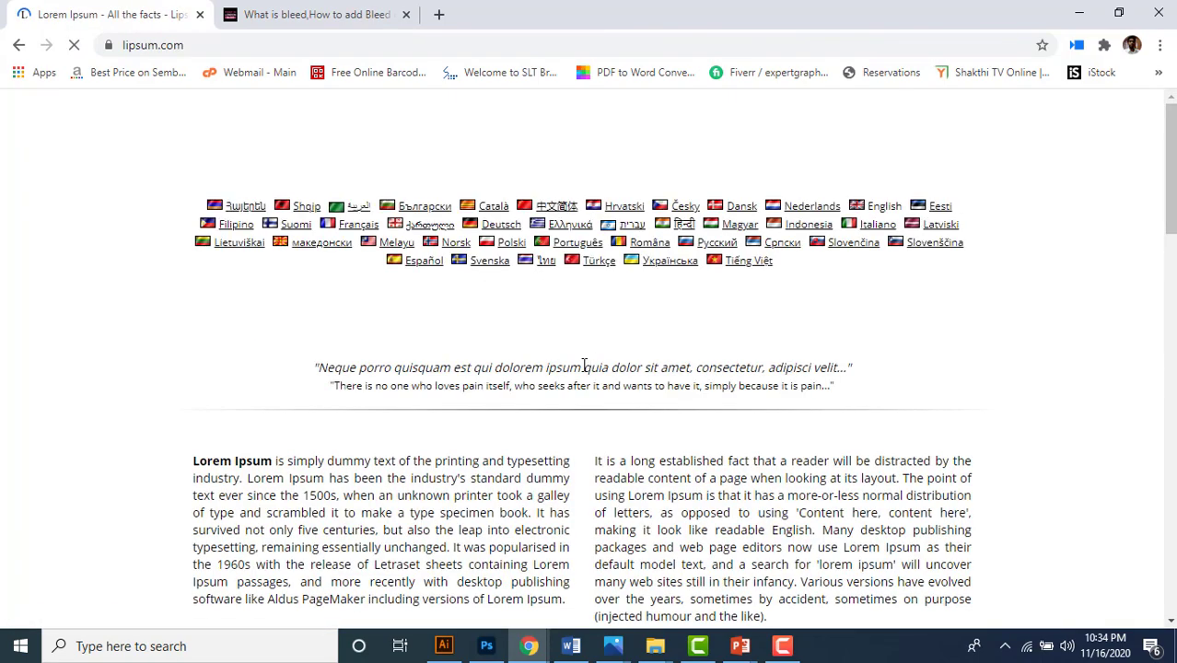
pyautogui.scroll(-3, 420, 339)
pyautogui.scroll(2, 259, 285)
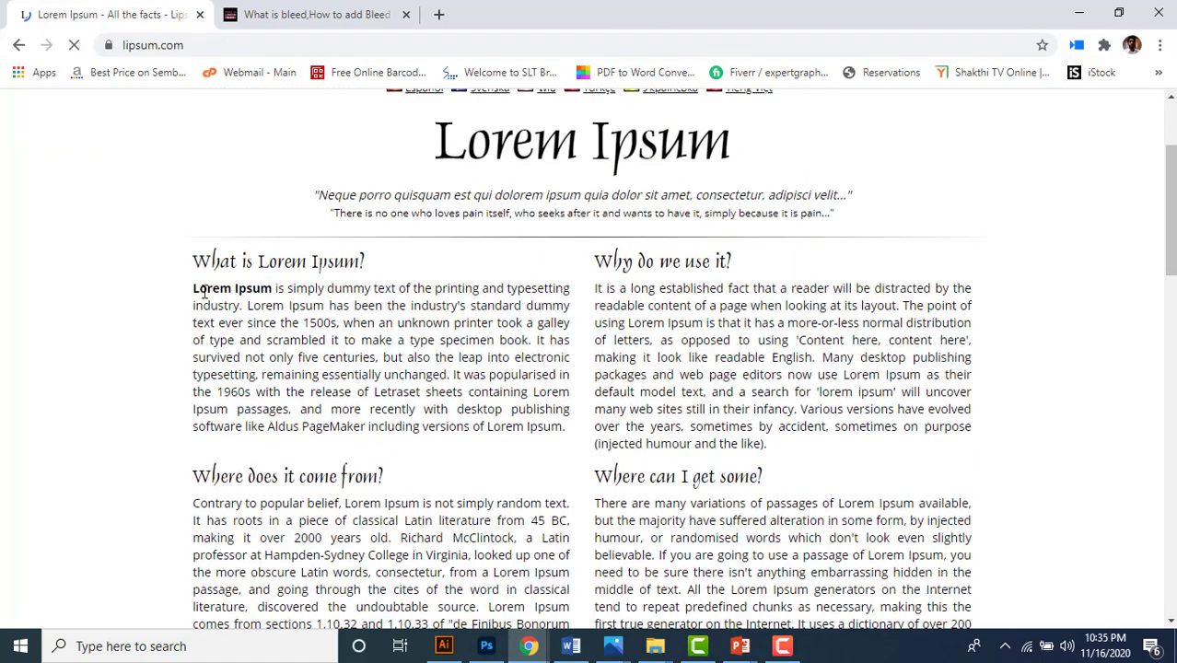
pyautogui.moveTo(195, 293); pyautogui.dragTo(566, 426)
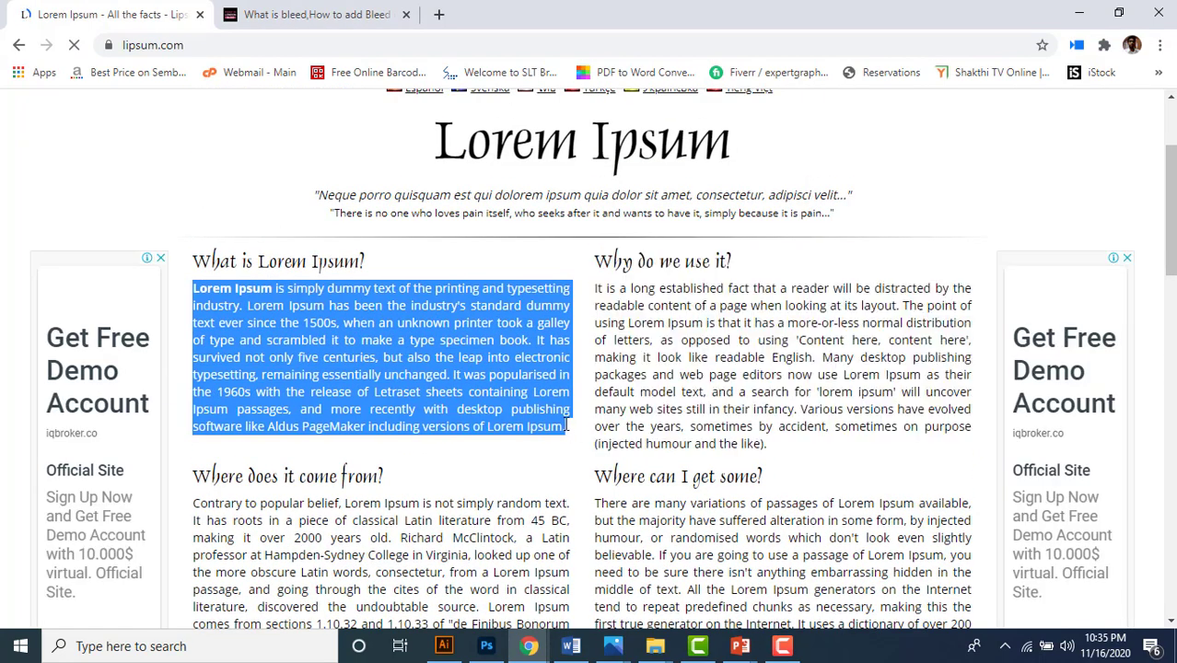
pyautogui.rightClick(512, 391)
pyautogui.click(553, 402)
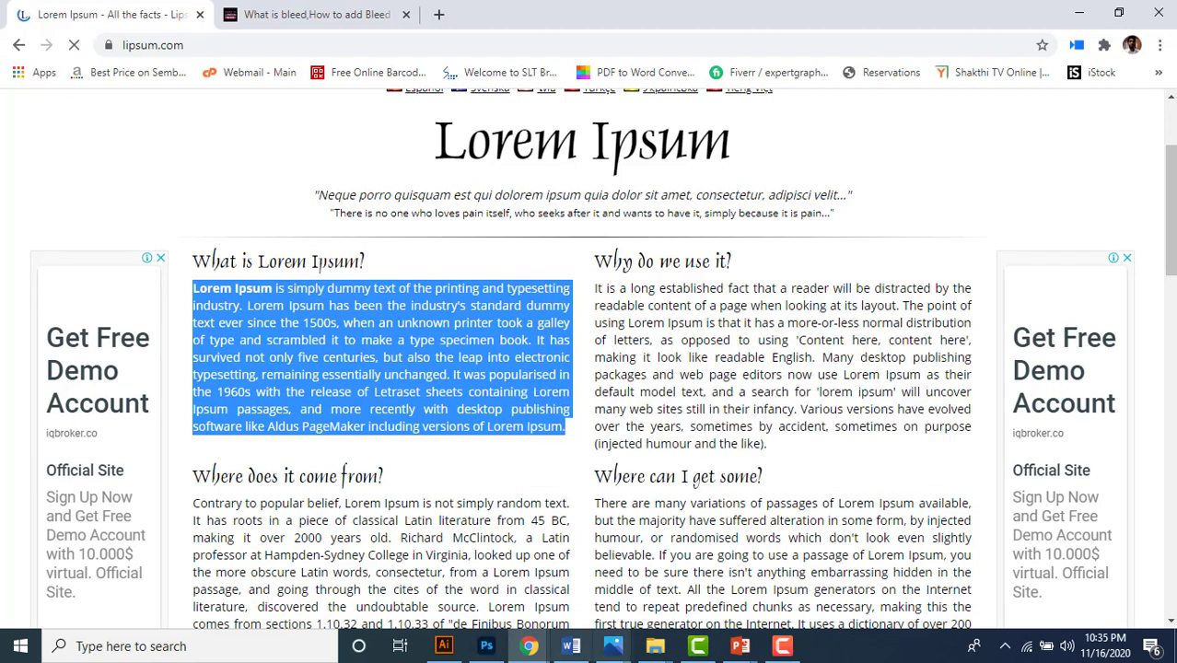
pyautogui.click(444, 645)
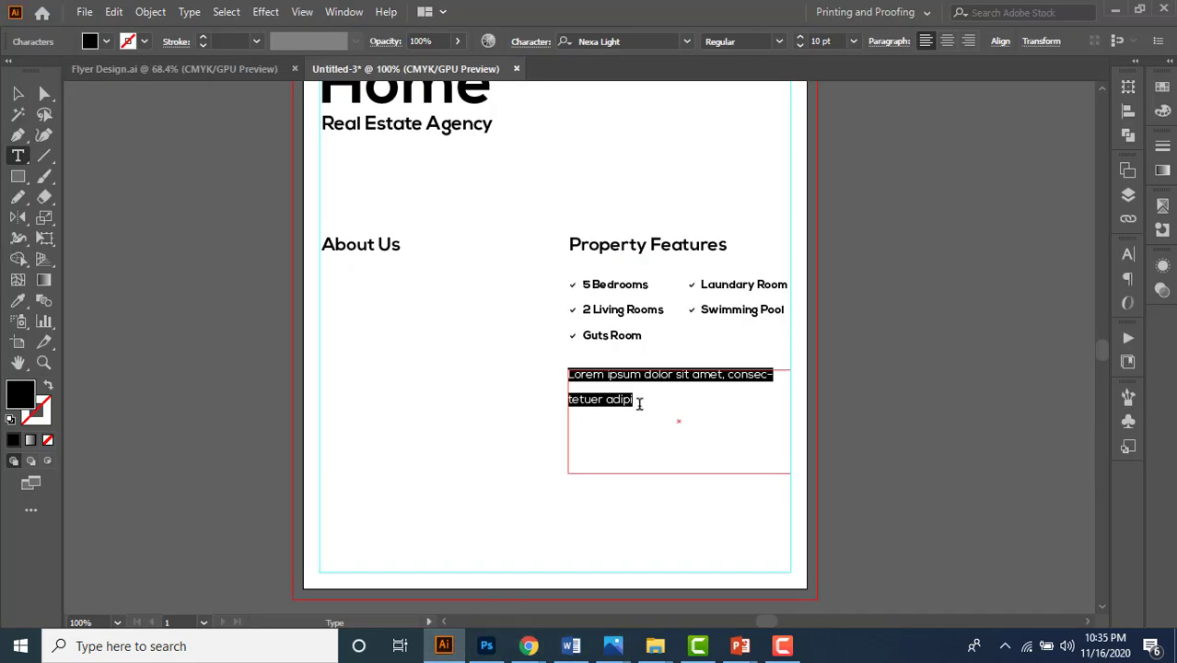
# - Paste the Lorem Ipsum paragraph over the placeholder, set leading to Auto and enlarge the frame
pyautogui.click(677, 400)
pyautogui.moveTo(678, 400); pyautogui.dragTo(557, 370)
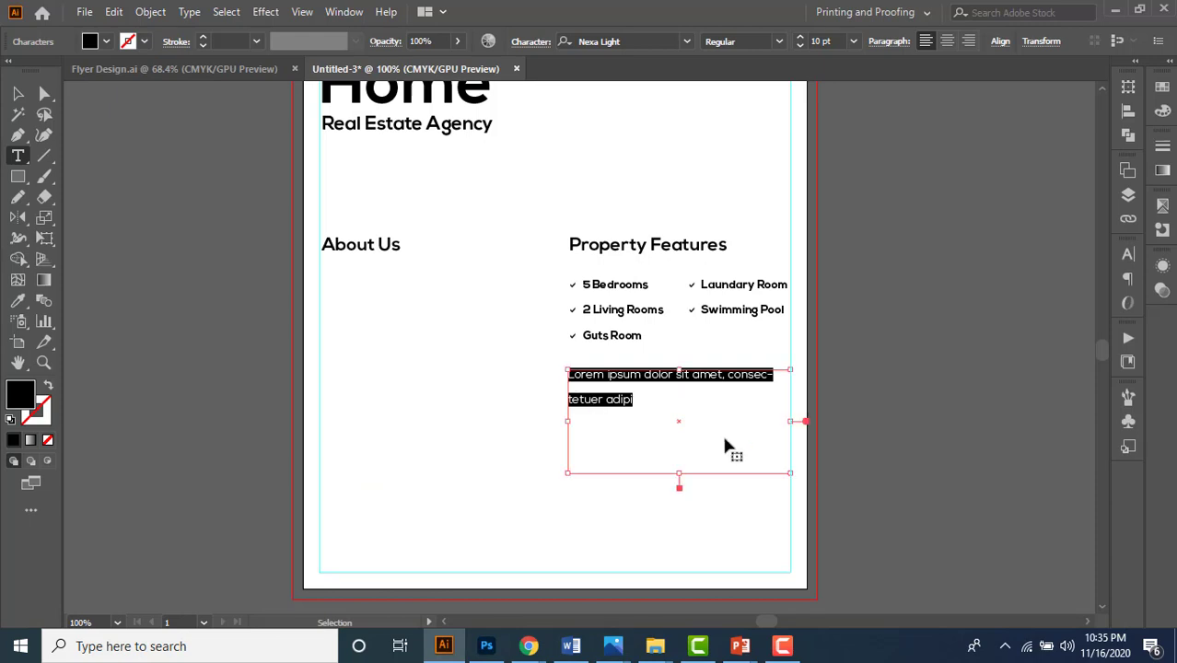
pyautogui.hotkey('ctrl', 'v')
pyautogui.click(17, 93)
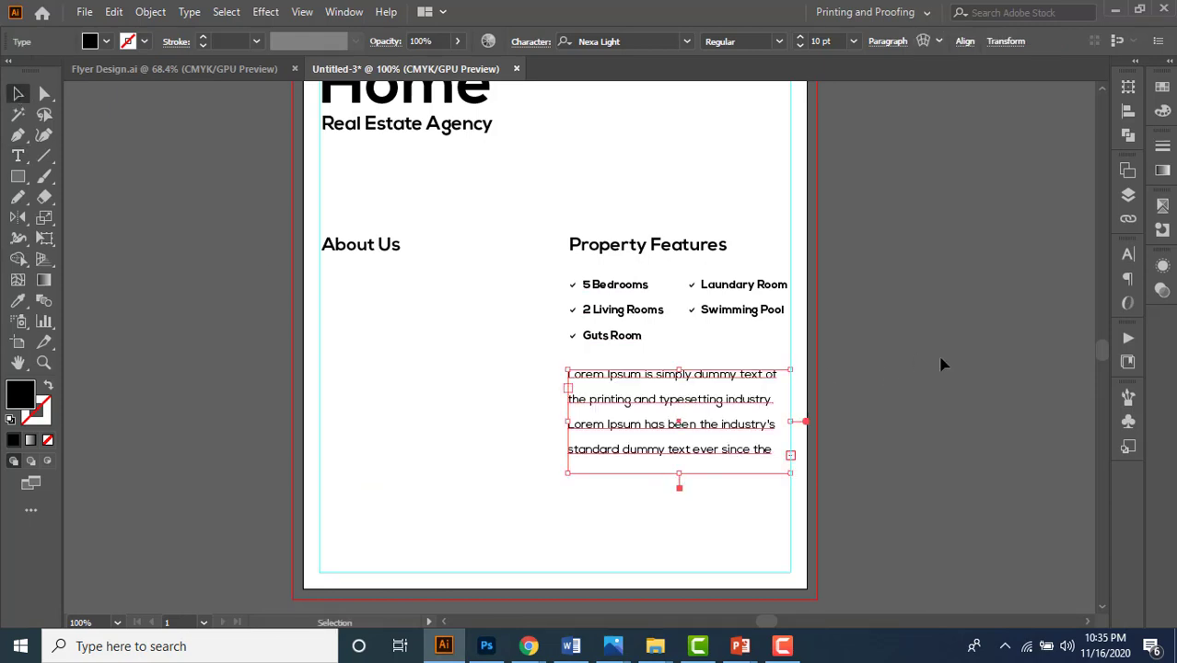
pyautogui.click(1128, 254)
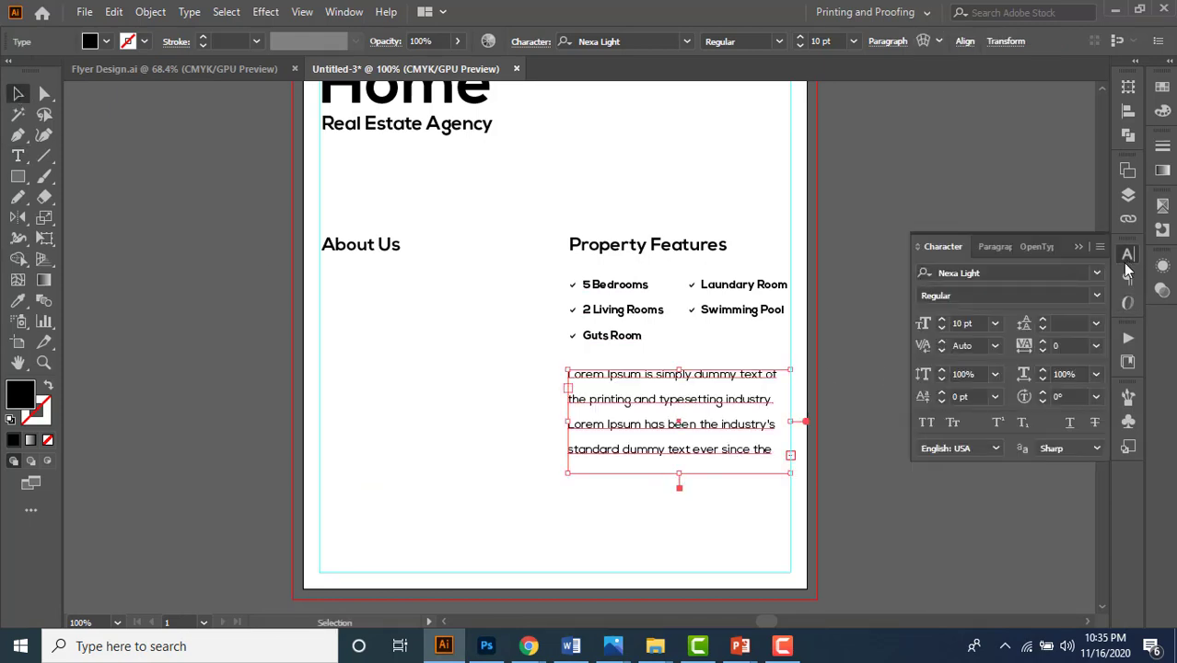
pyautogui.click(1095, 324)
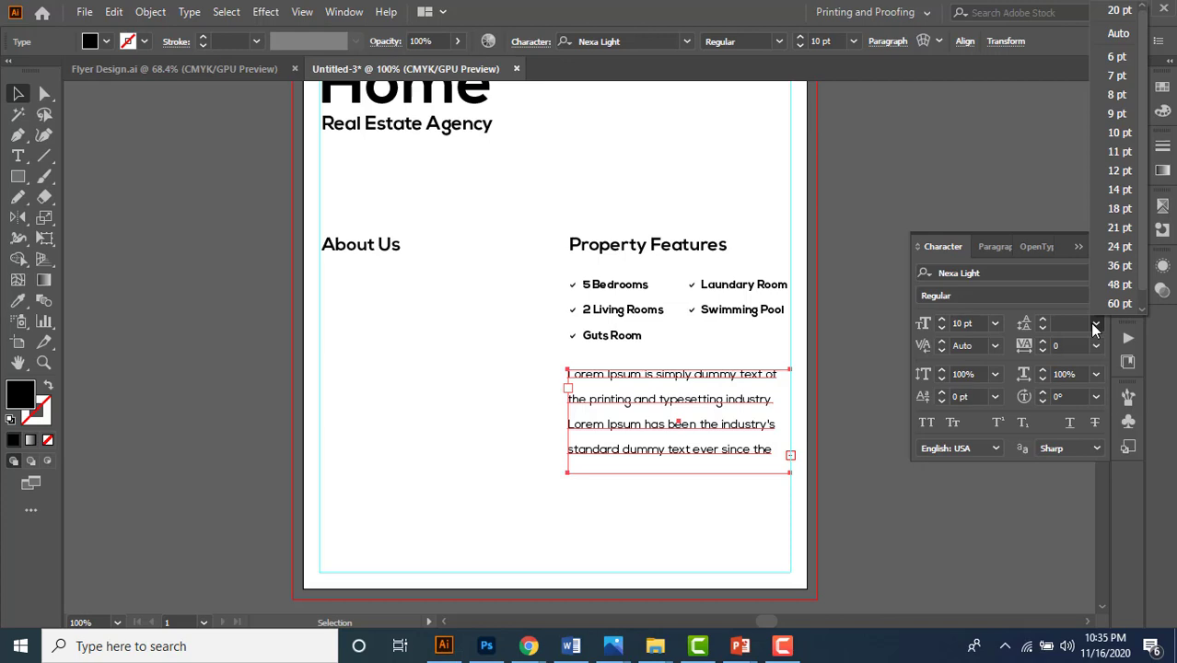
pyautogui.click(1133, 40)
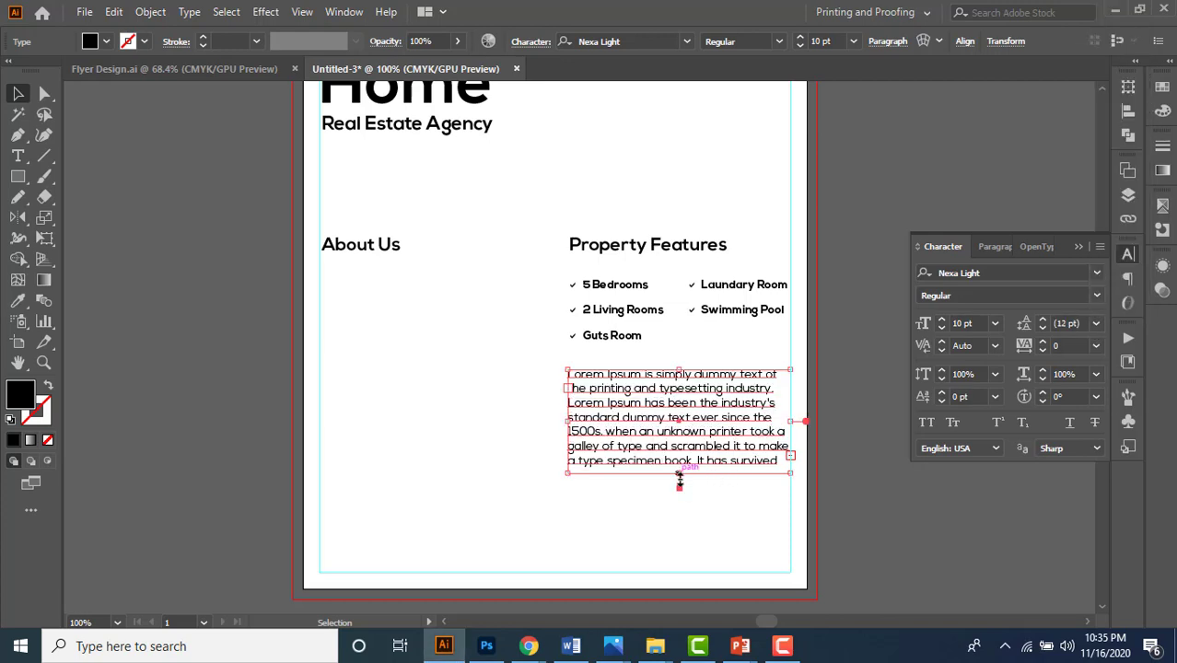
pyautogui.moveTo(680, 473); pyautogui.dragTo(709, 555)
# - Set the paragraph to 7 pt and justify it with the last line aligned left
pyautogui.click(822, 41)
pyautogui.write('8')
pyautogui.press('Return')
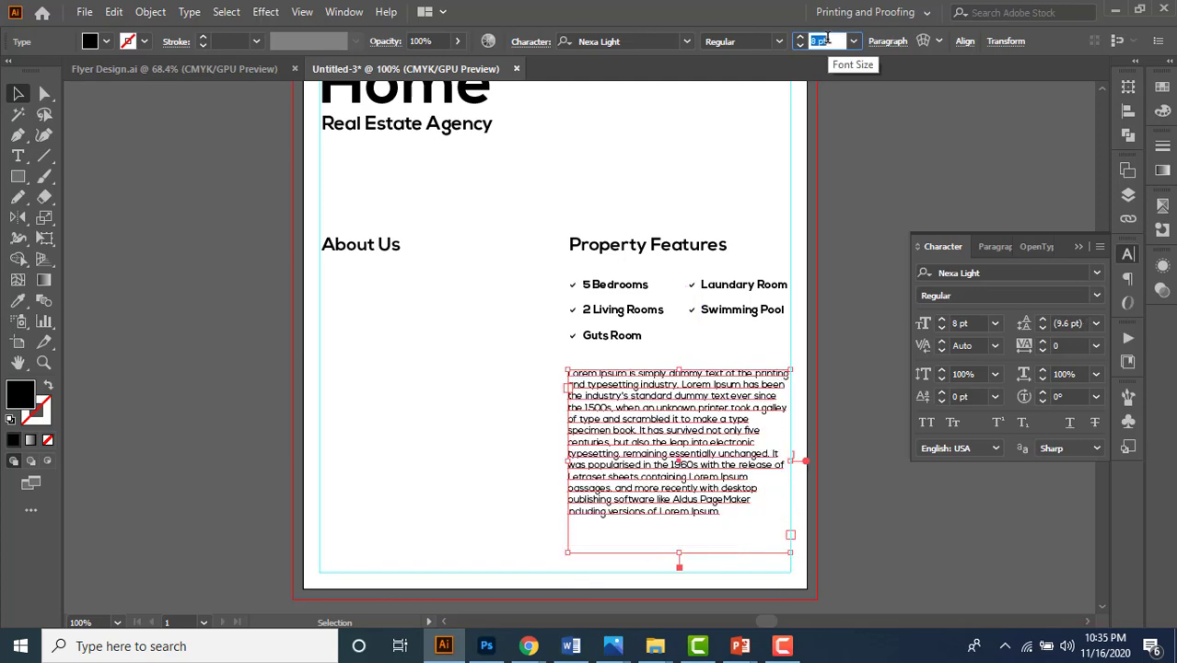
pyautogui.press('Down')
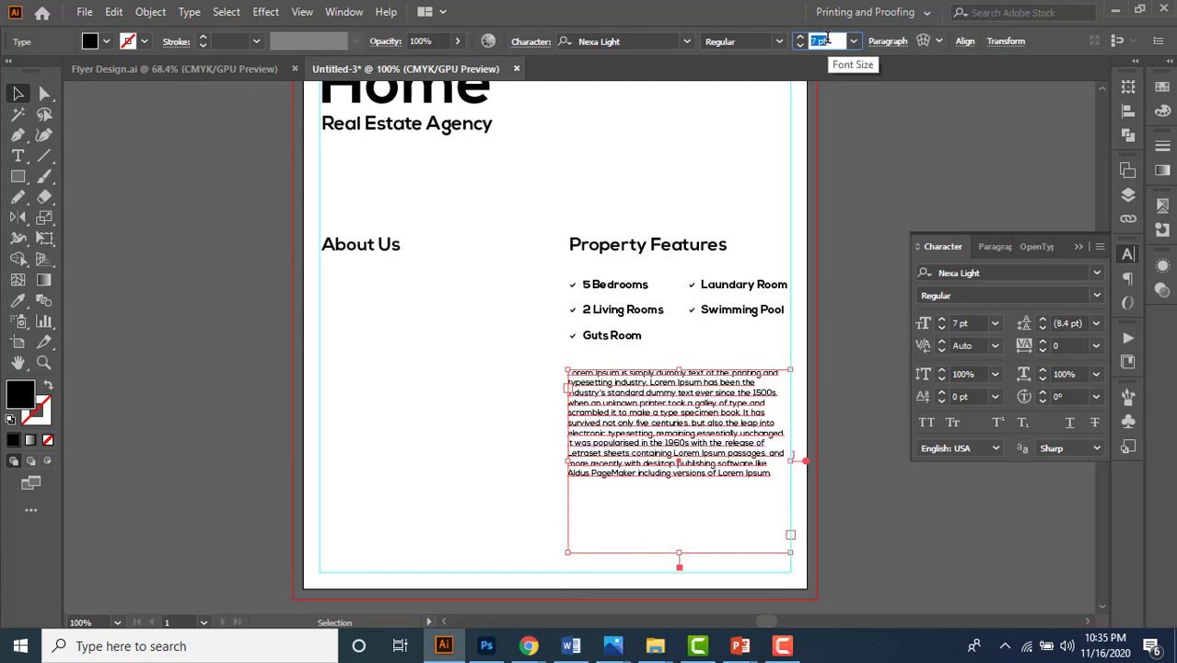
pyautogui.click(1074, 247)
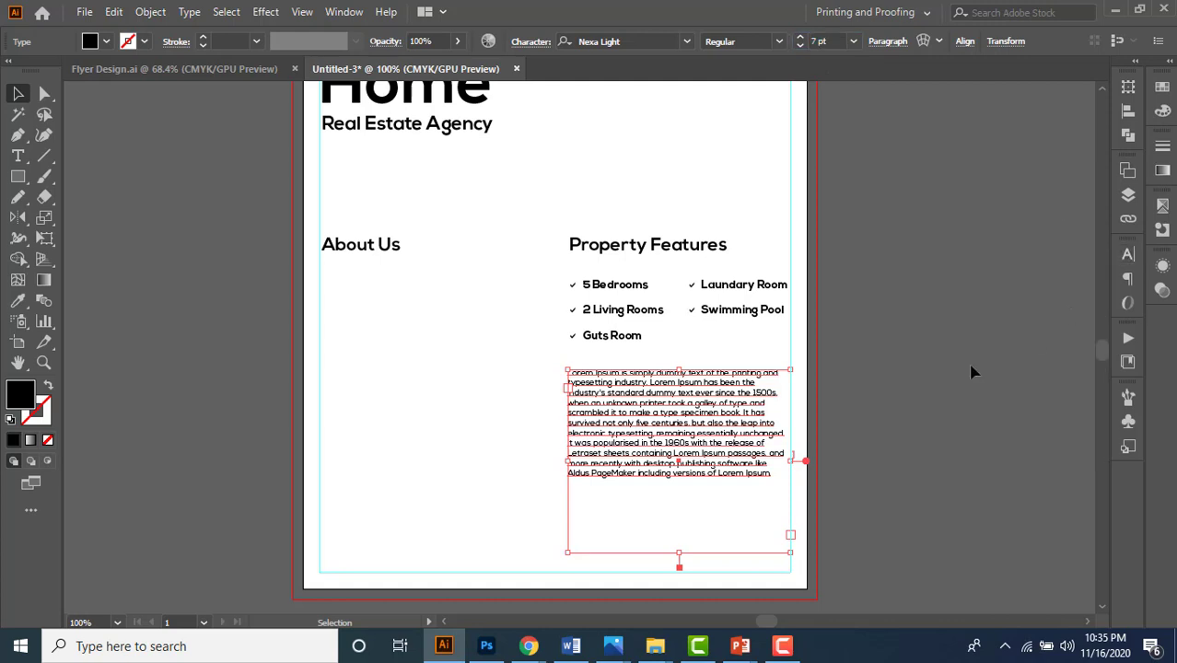
pyautogui.click(901, 46)
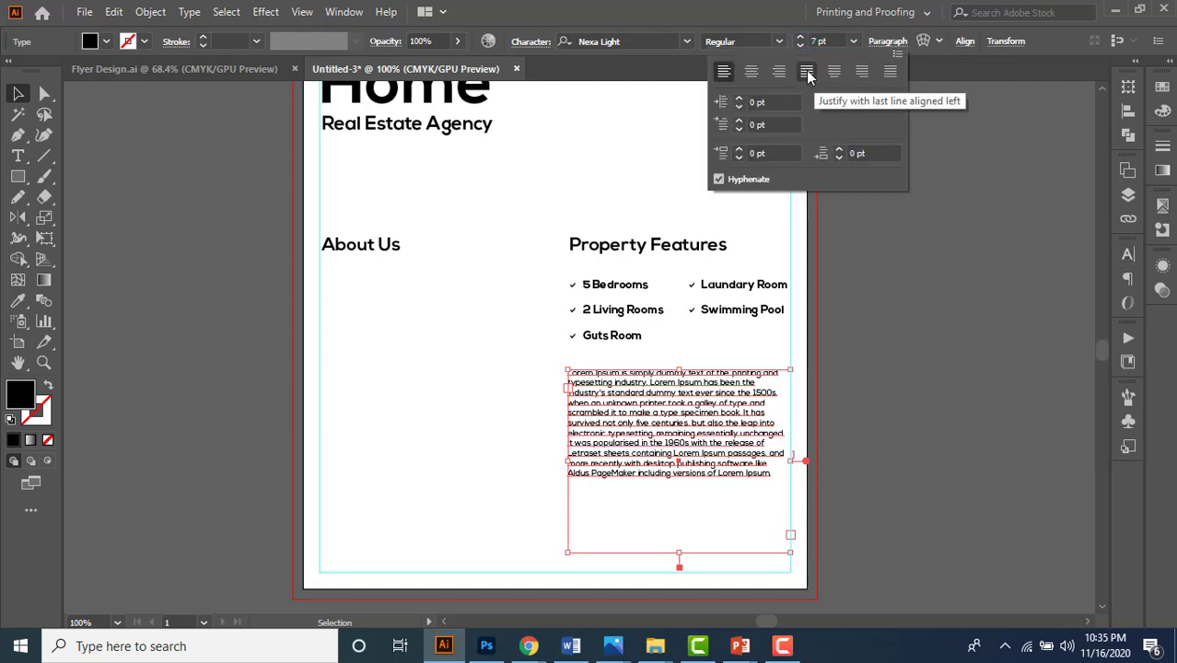
pyautogui.click(806, 72)
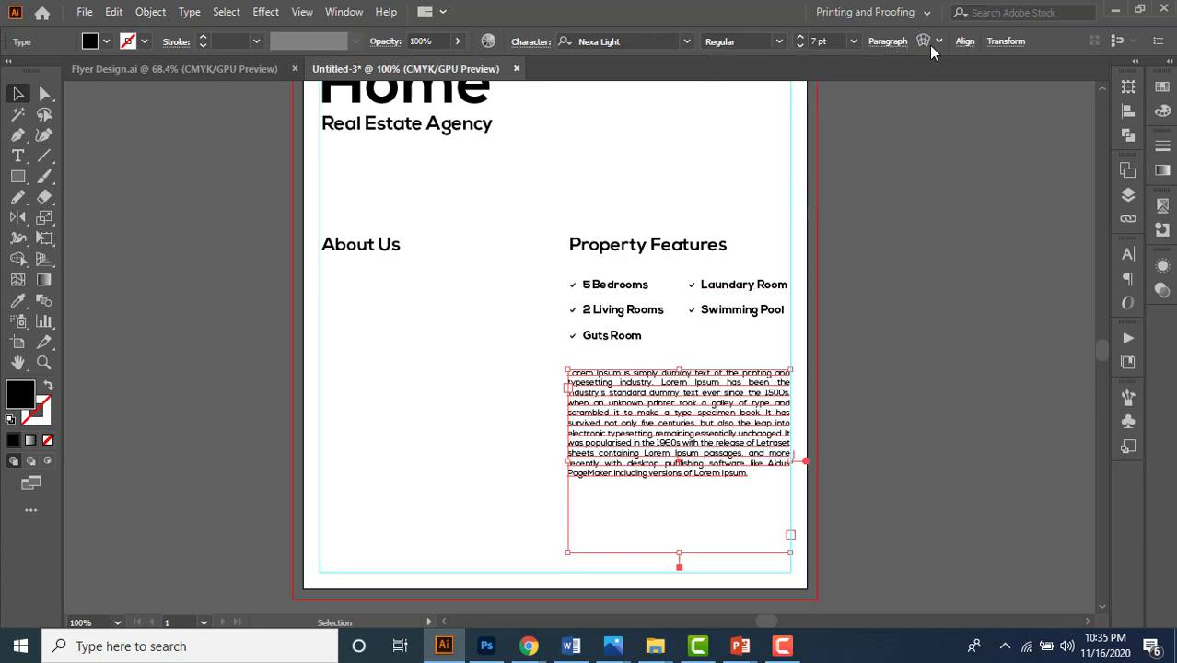
pyautogui.click(898, 44)
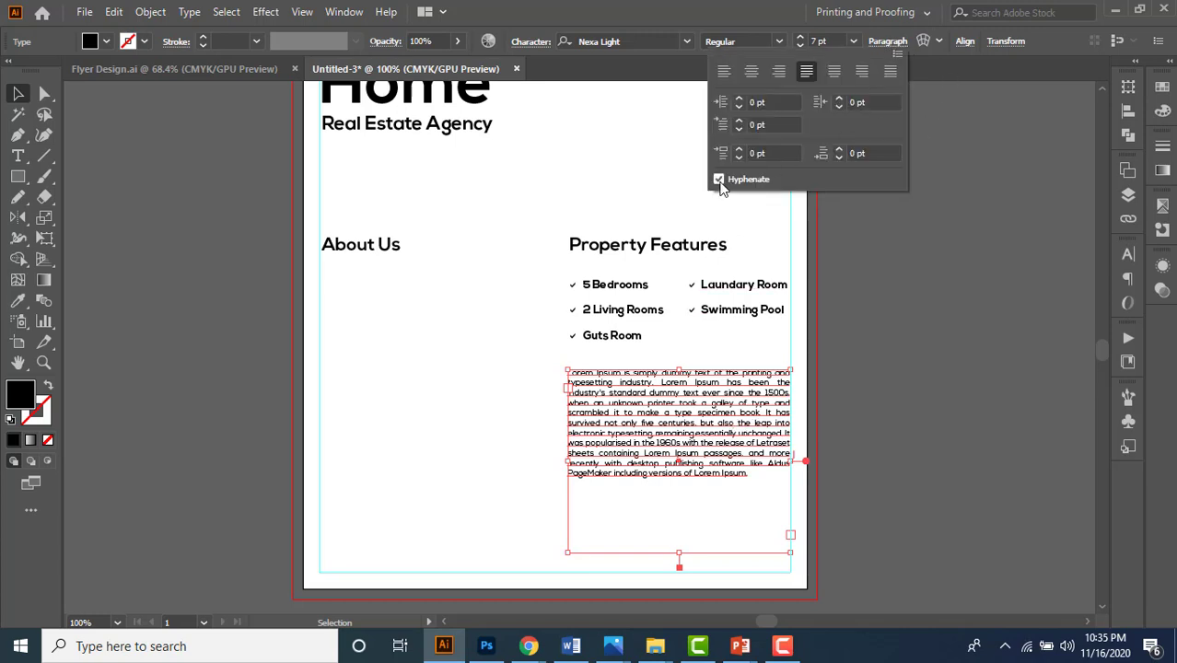
pyautogui.click(898, 54)
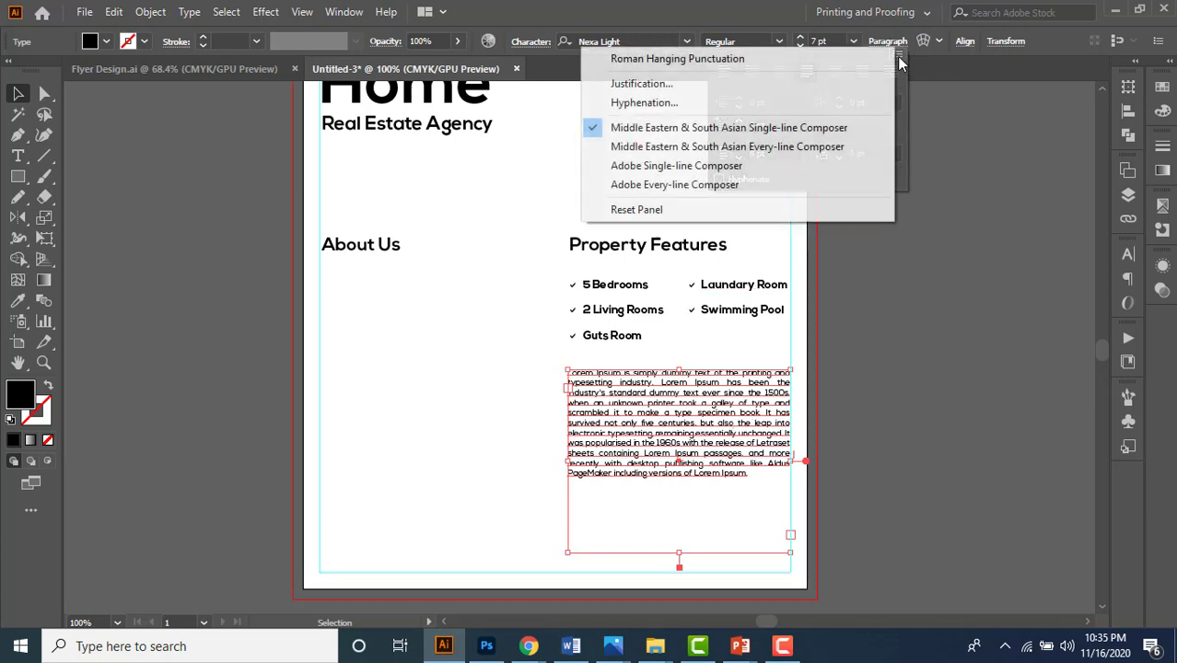
# - Set the paragraph's minimum glyph scaling to 98% in the Justification settings
pyautogui.click(766, 85)
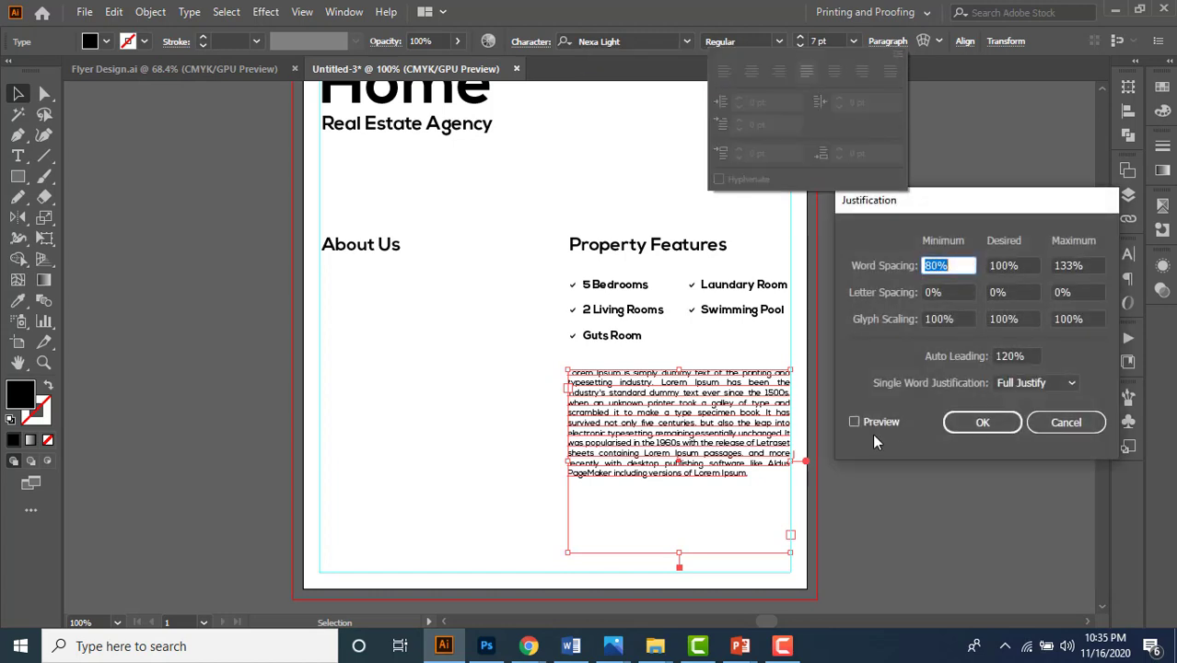
pyautogui.click(856, 422)
pyautogui.click(956, 318)
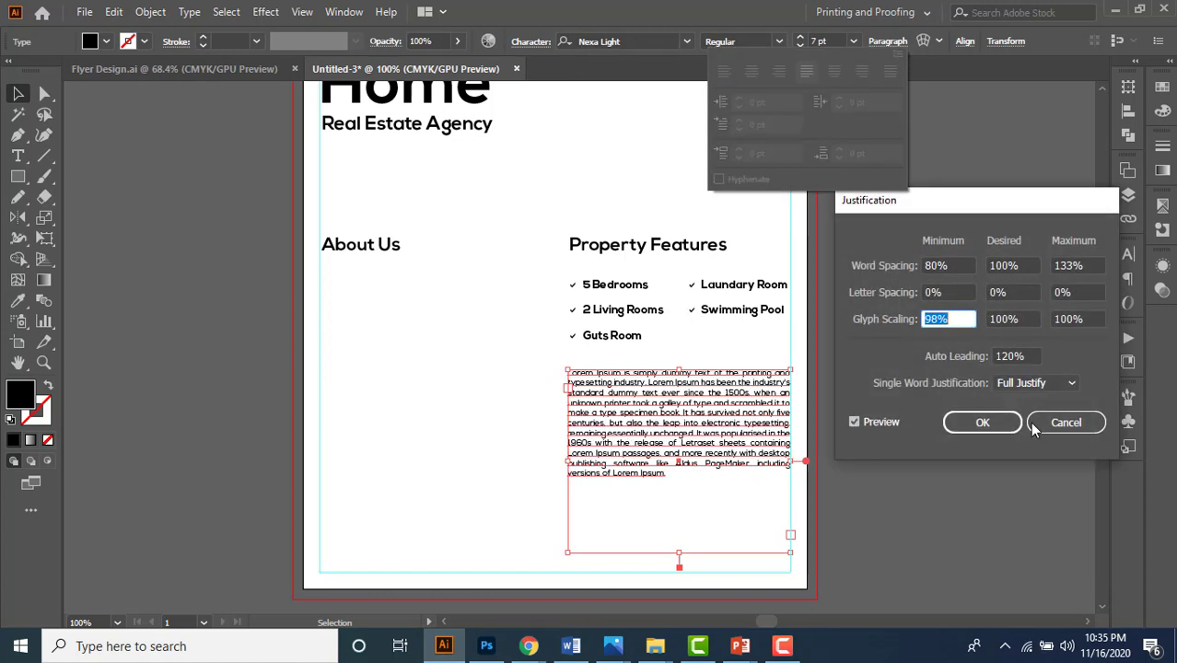
pyautogui.click(986, 422)
# - Shrink the text frame to fit the paragraph and compare it with the Flyer Design reference
pyautogui.click(682, 552)
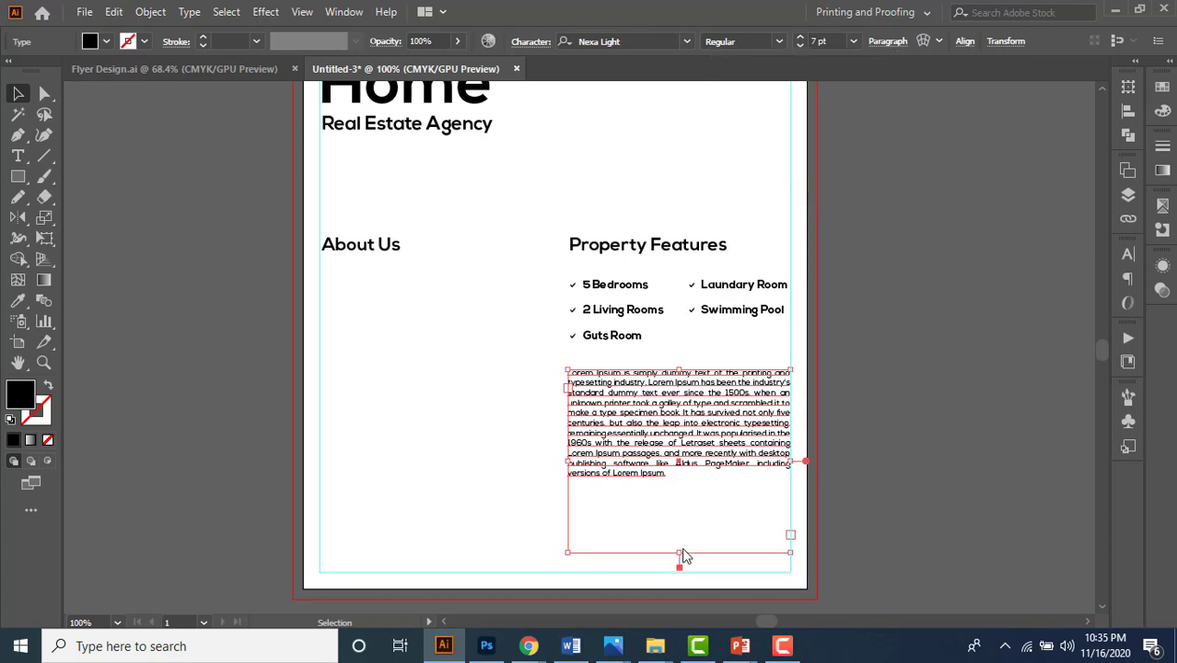
pyautogui.moveTo(681, 552); pyautogui.dragTo(681, 484)
pyautogui.click(145, 69)
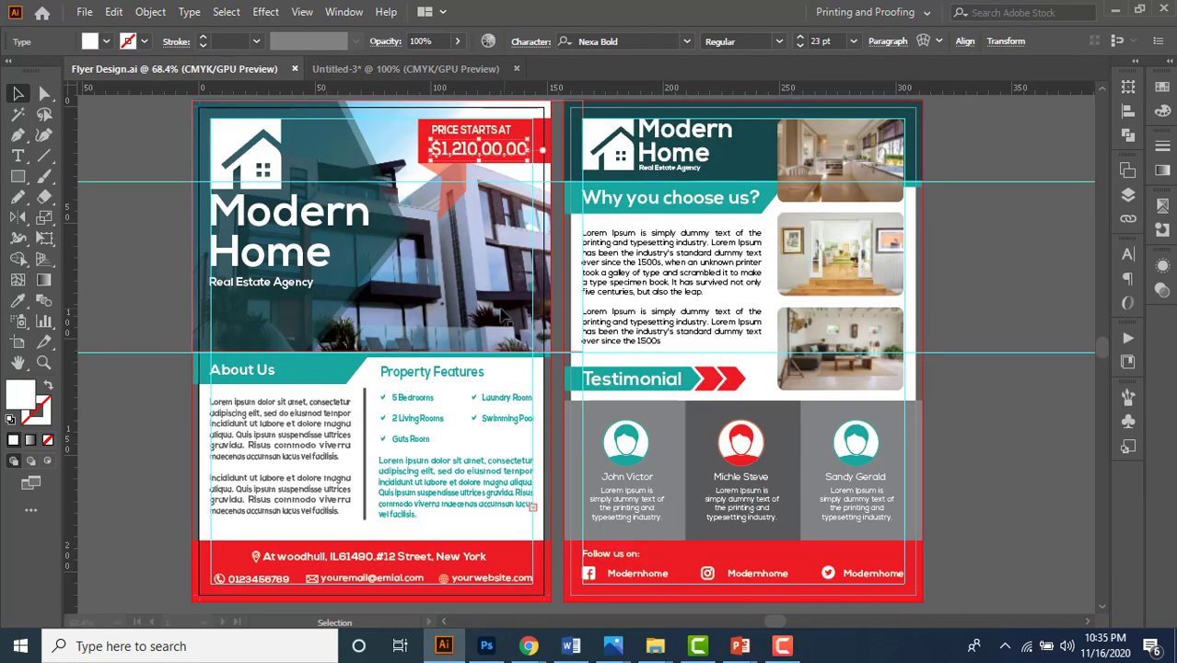
pyautogui.click(458, 68)
pyautogui.doubleClick(695, 446)
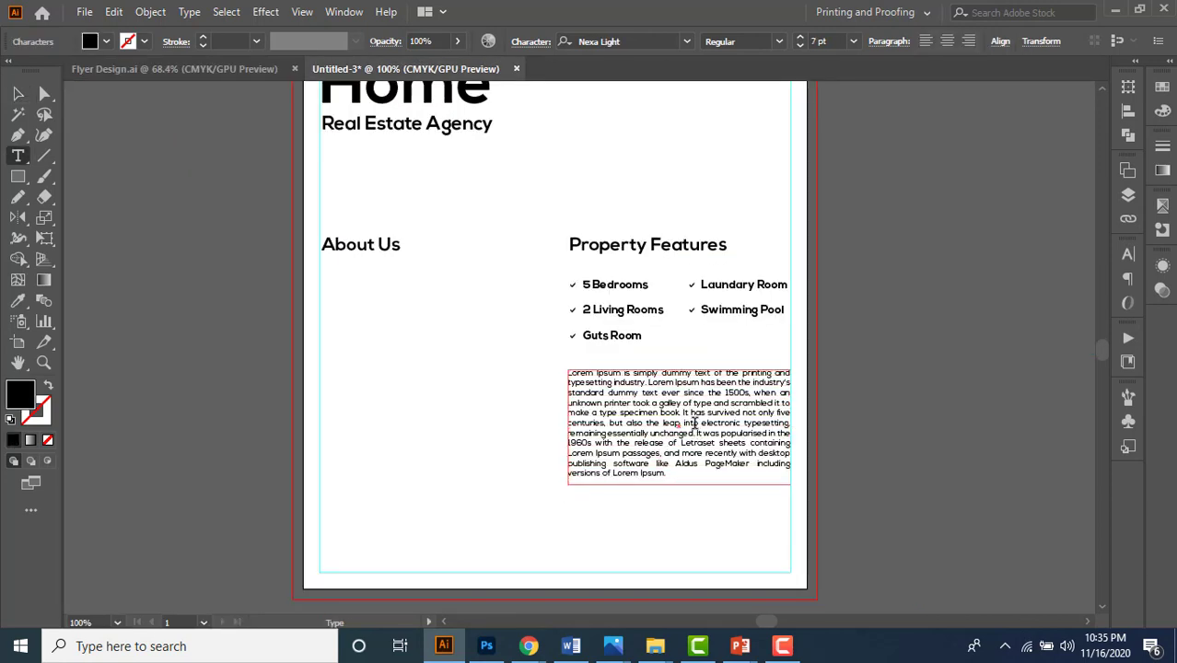
# - Delete the paragraph text after 'the leap' and set the font size to 8 pt
pyautogui.moveTo(684, 421); pyautogui.dragTo(777, 497)
pyautogui.press('BackSpace')
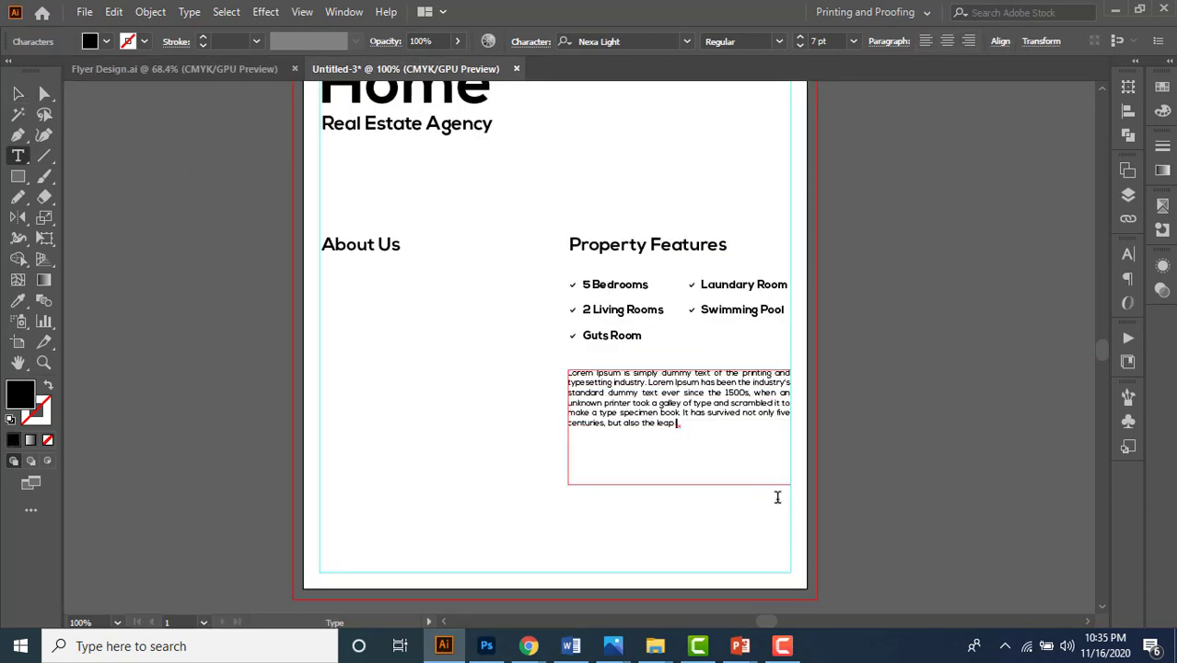
pyautogui.click(17, 94)
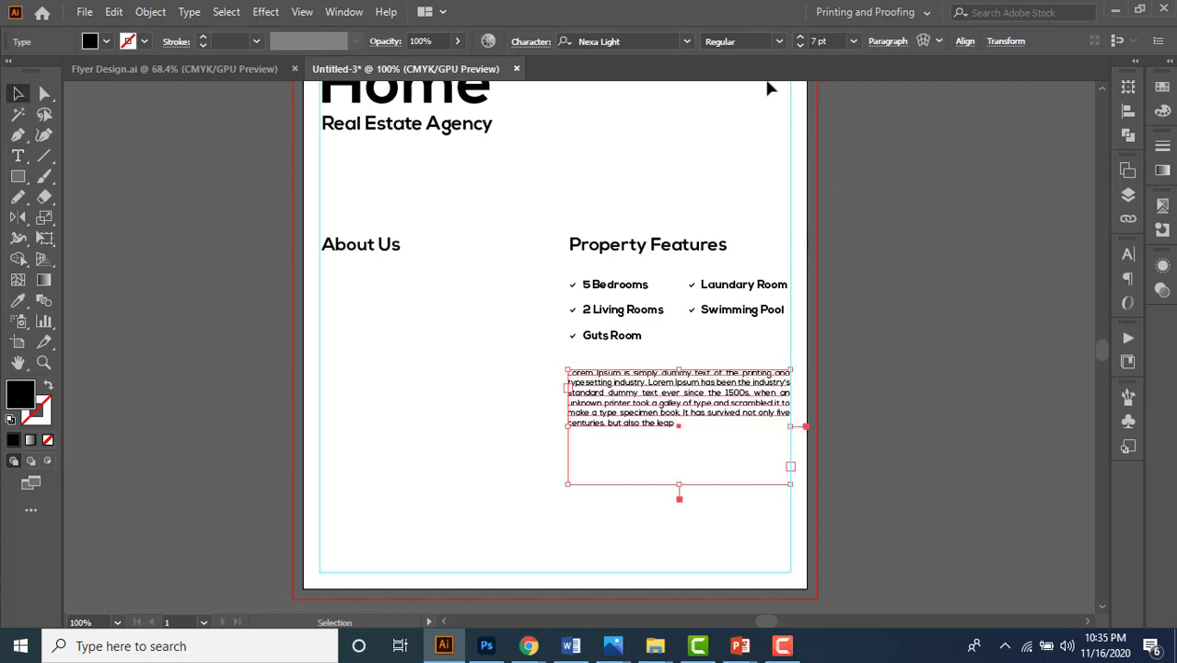
pyautogui.click(821, 43)
pyautogui.press('Up')
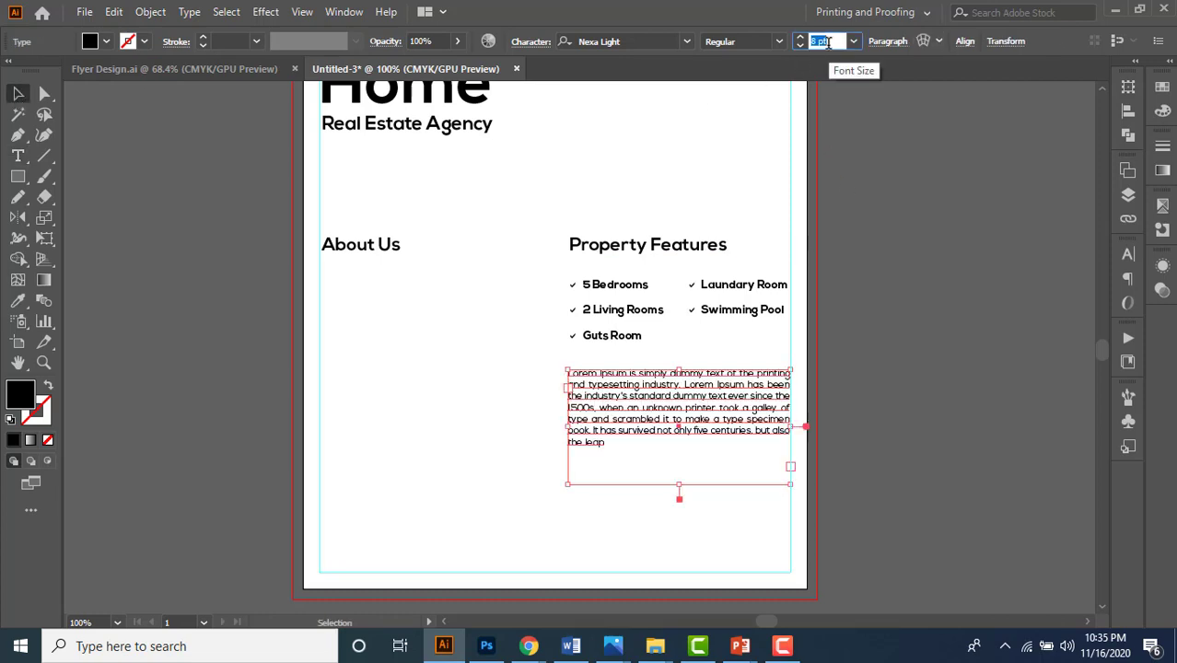
pyautogui.press('Up')
pyautogui.press('Down')
# - Shorten the paragraph's frame so it ends just below the text
pyautogui.click(980, 396)
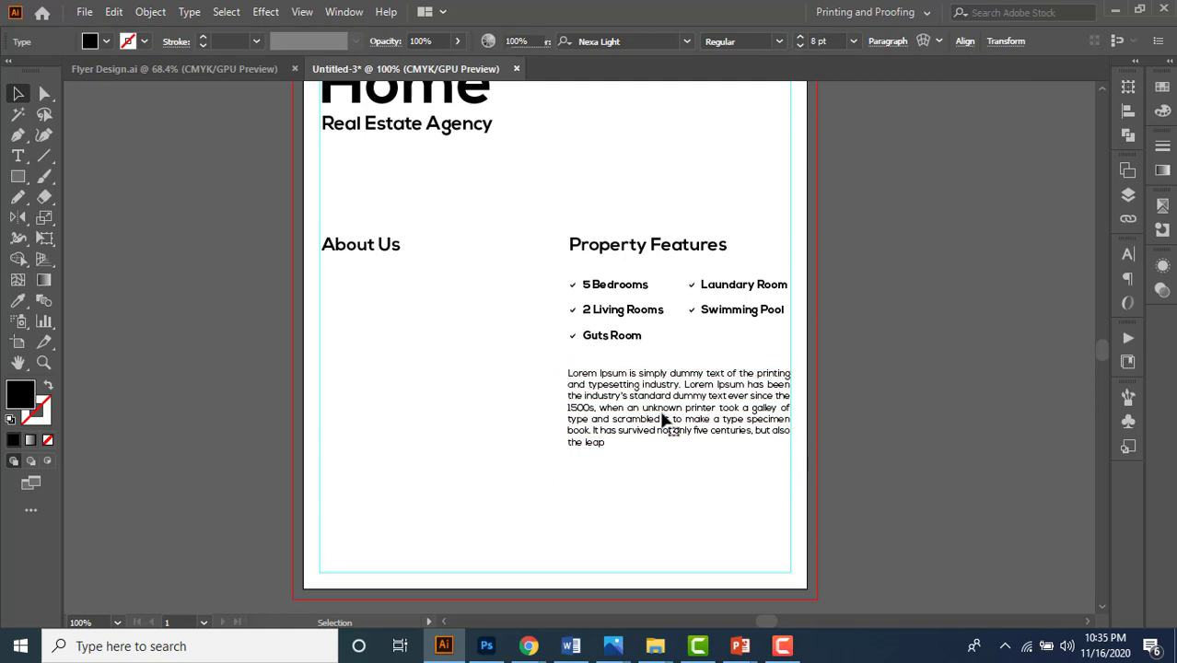
pyautogui.click(663, 419)
pyautogui.moveTo(679, 481); pyautogui.dragTo(680, 459)
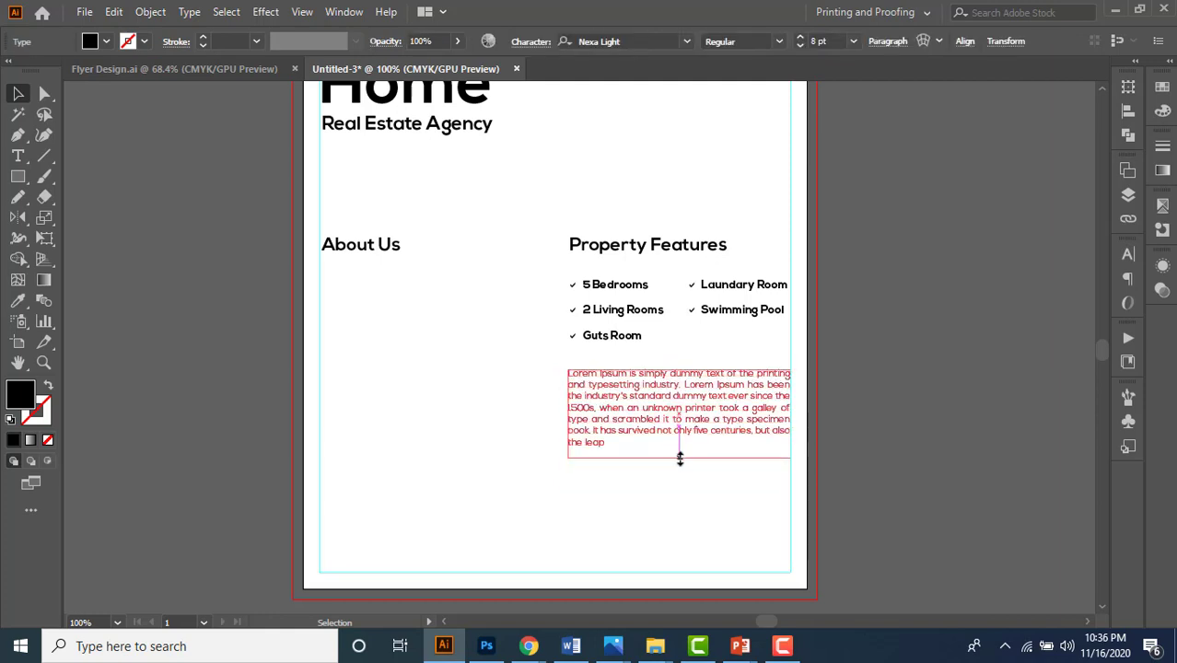
pyautogui.click(930, 405)
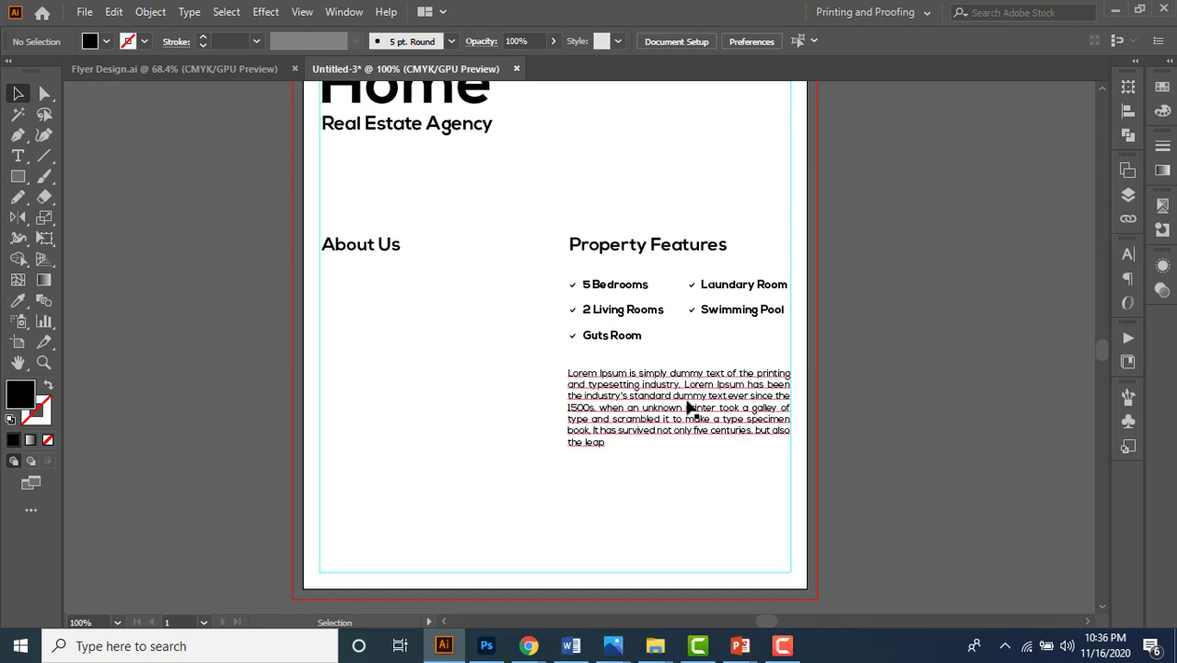
# - Copy the paragraph under the About Us heading and narrow it to that column
pyautogui.moveTo(686, 408); pyautogui.dragTo(446, 301)
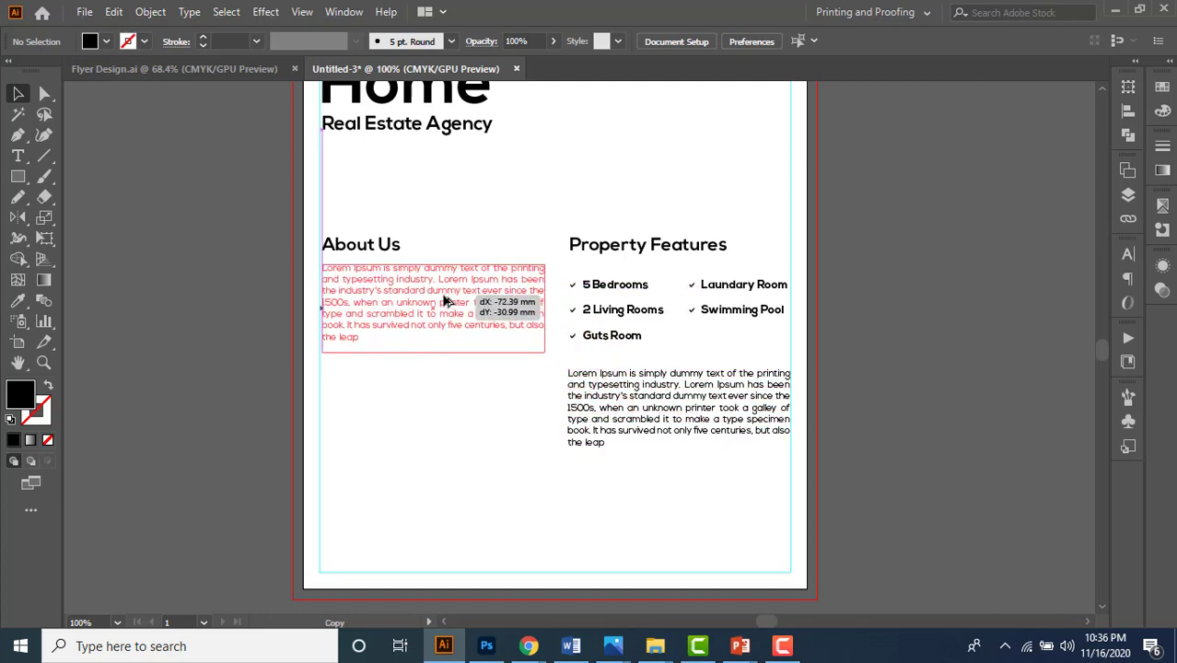
pyautogui.moveTo(442, 294); pyautogui.dragTo(443, 296)
pyautogui.click(430, 389)
pyautogui.click(502, 324)
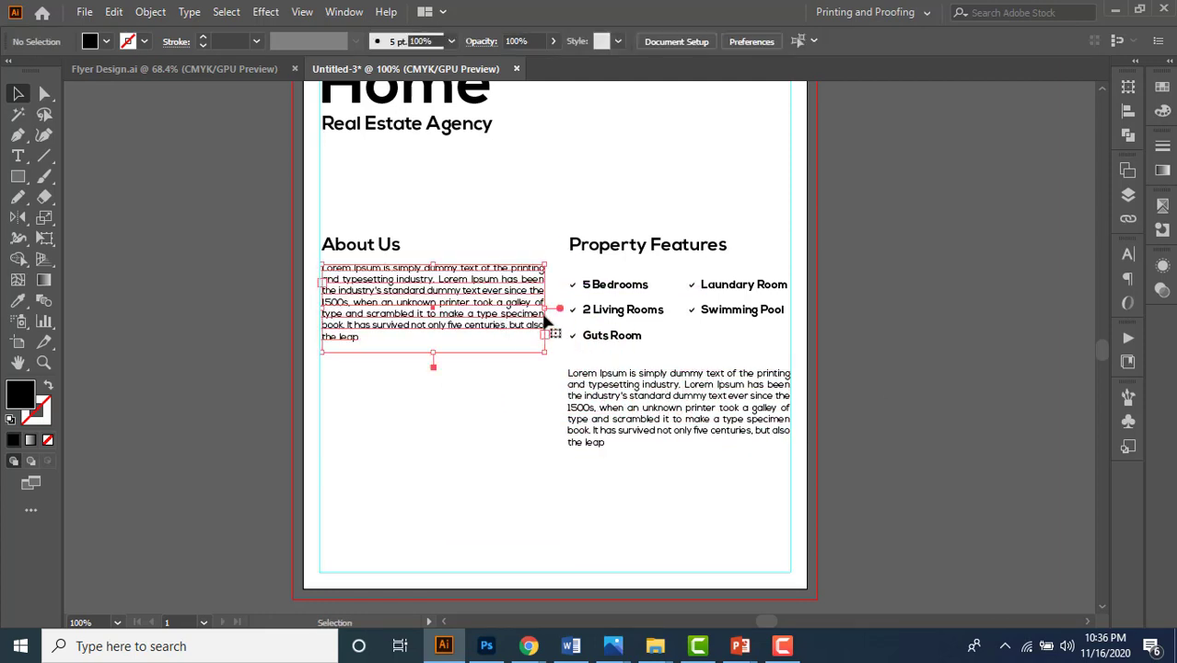
pyautogui.moveTo(544, 310); pyautogui.dragTo(514, 310)
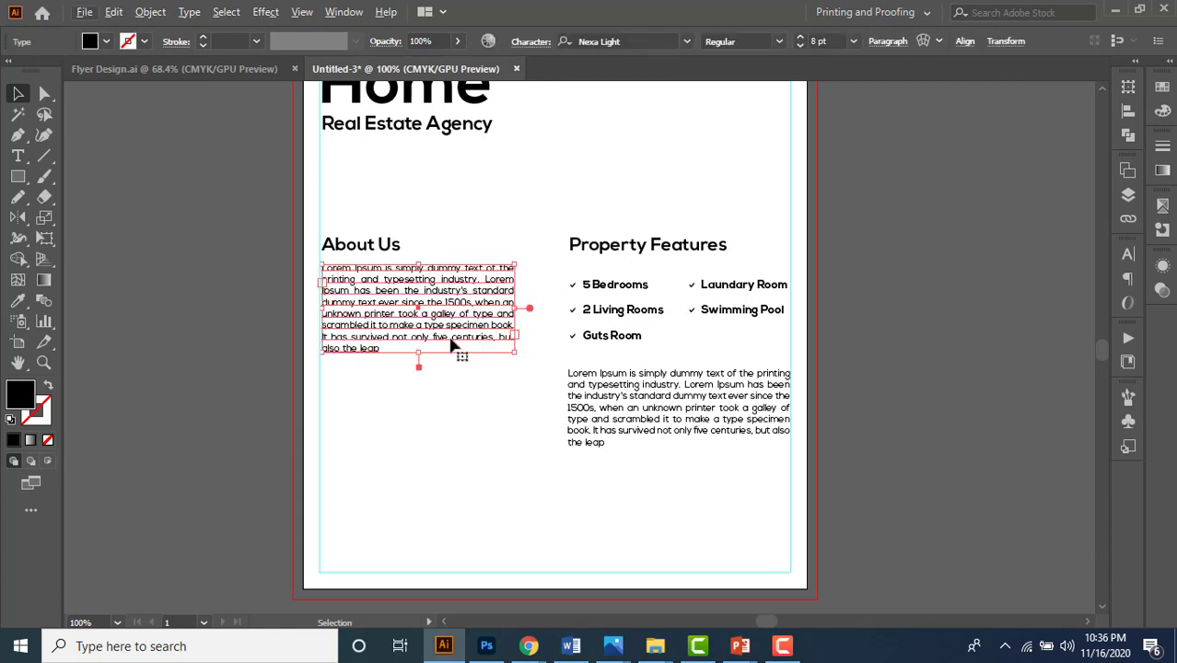
# - Duplicate the About Us paragraph below itself and nudge the Property Features paragraph down
pyautogui.moveTo(439, 343); pyautogui.dragTo(426, 444)
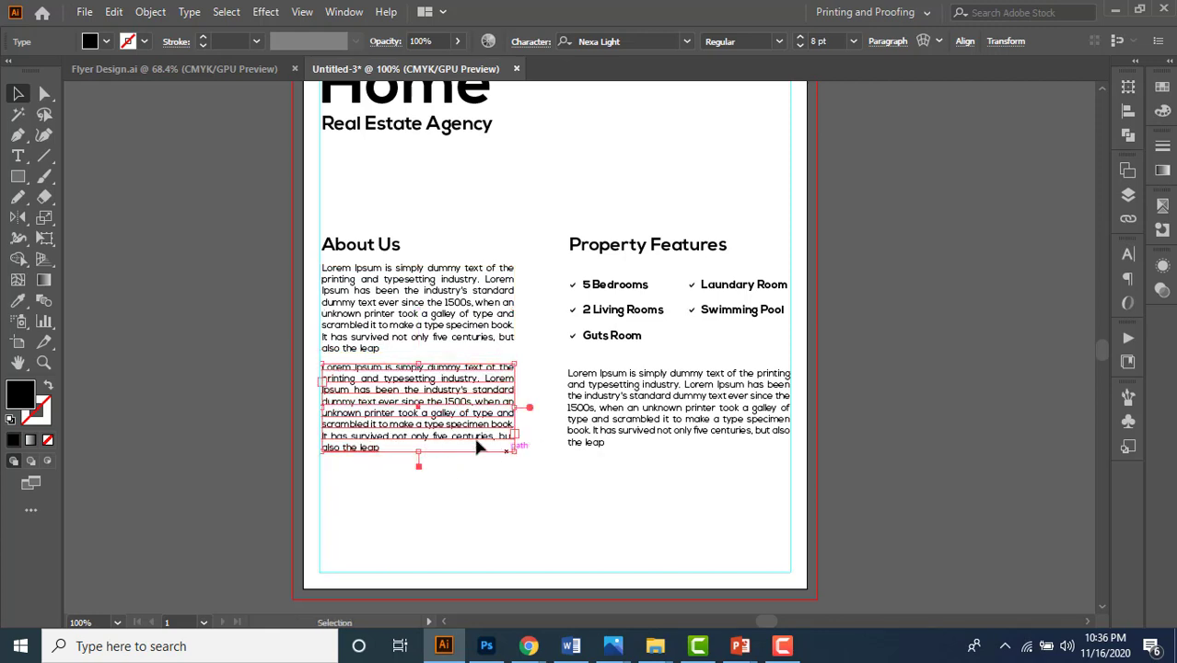
pyautogui.click(539, 503)
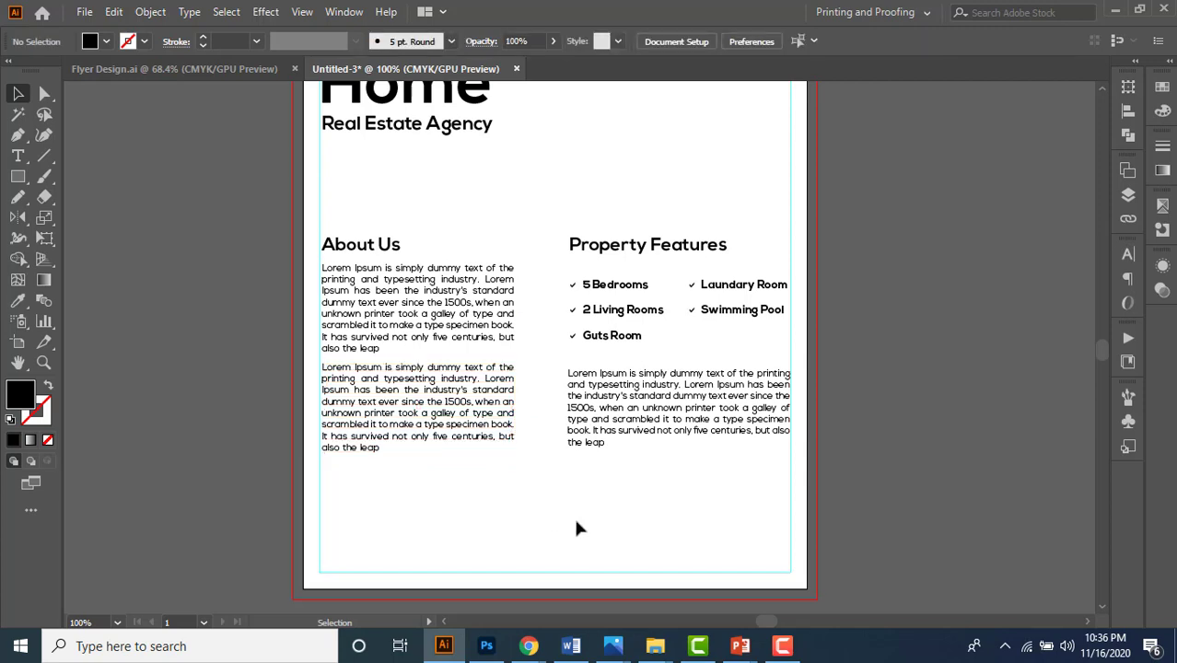
pyautogui.click(624, 435)
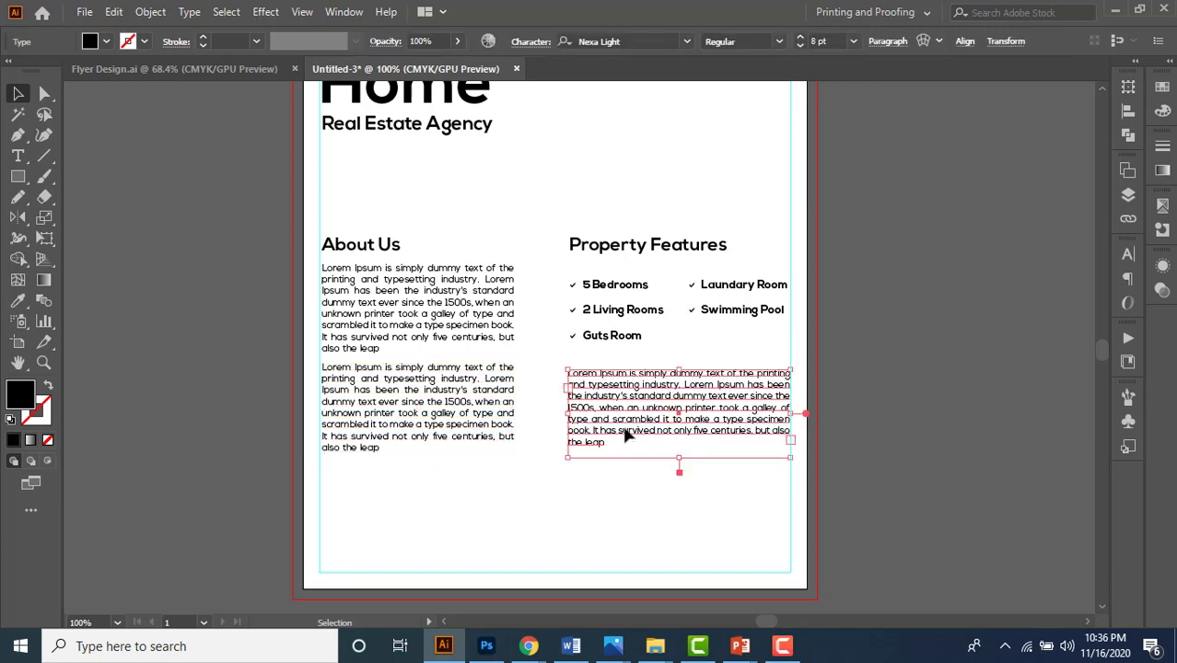
pyautogui.press('Down')
pyautogui.press('Down')
pyautogui.press('Down')
pyautogui.press('Down')
pyautogui.press('Down')
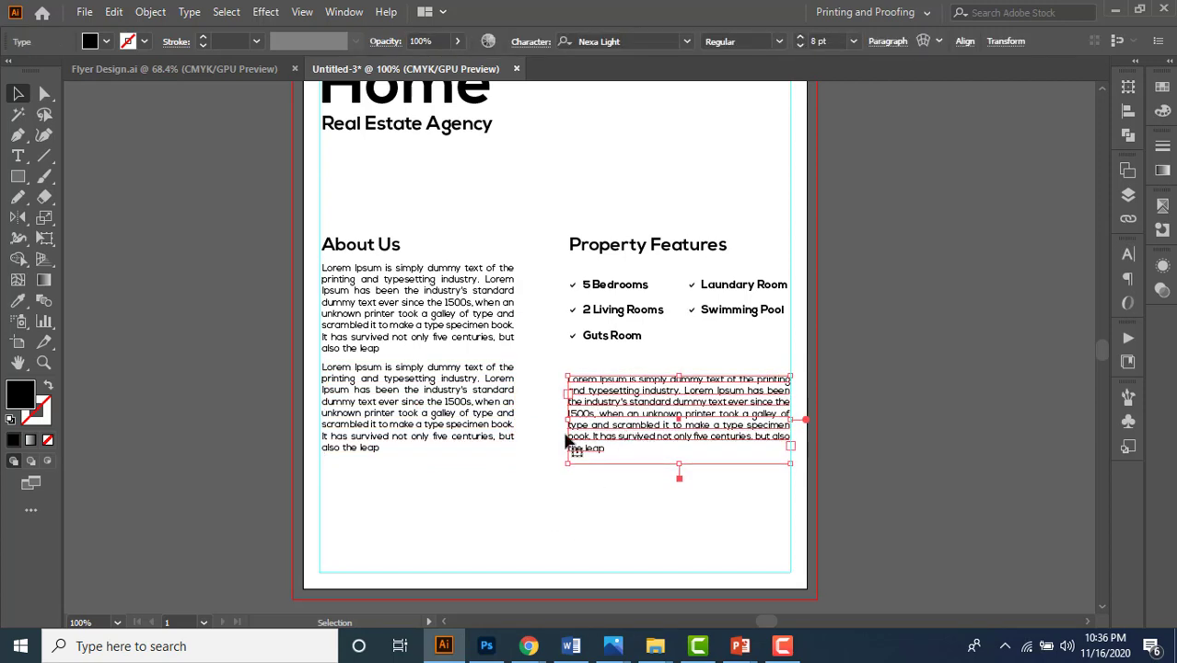
pyautogui.keyDown('shift'); pyautogui.click(488, 440); pyautogui.keyUp('shift')
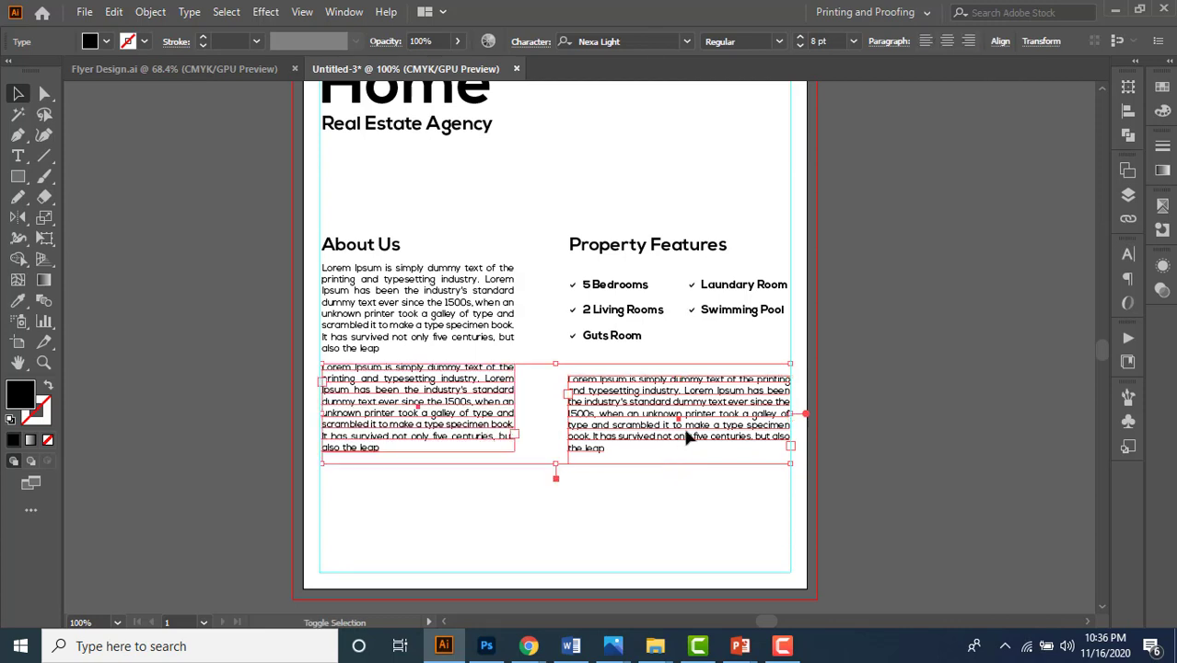
pyautogui.click(656, 516)
pyautogui.click(638, 427)
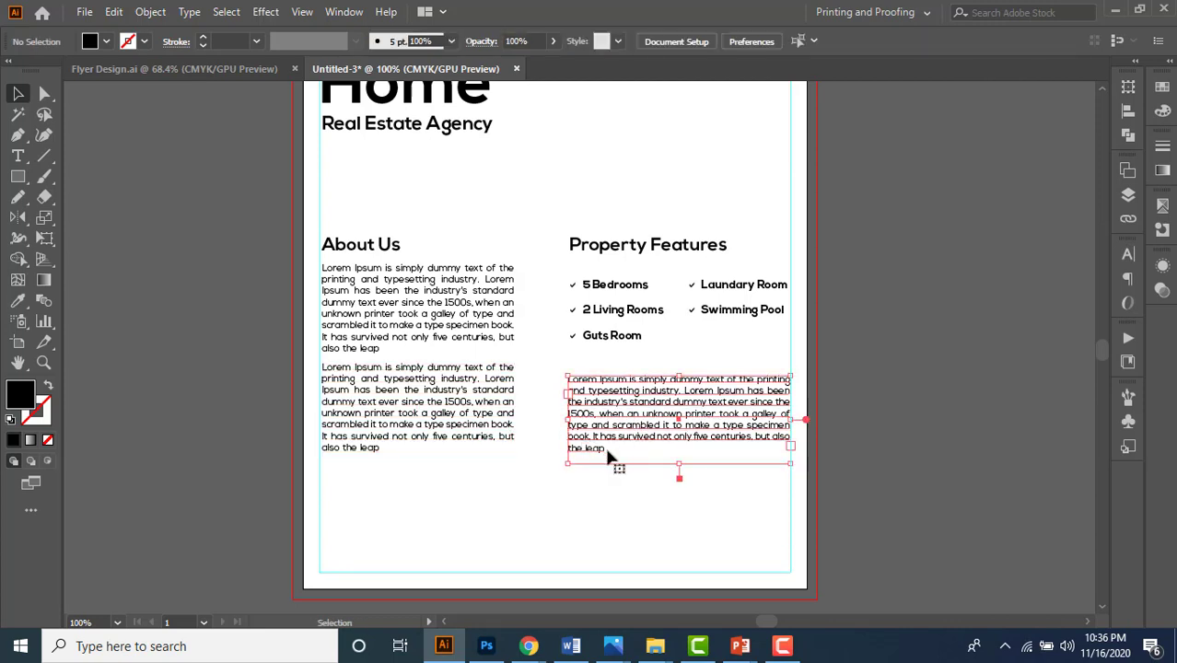
pyautogui.doubleClick(608, 452)
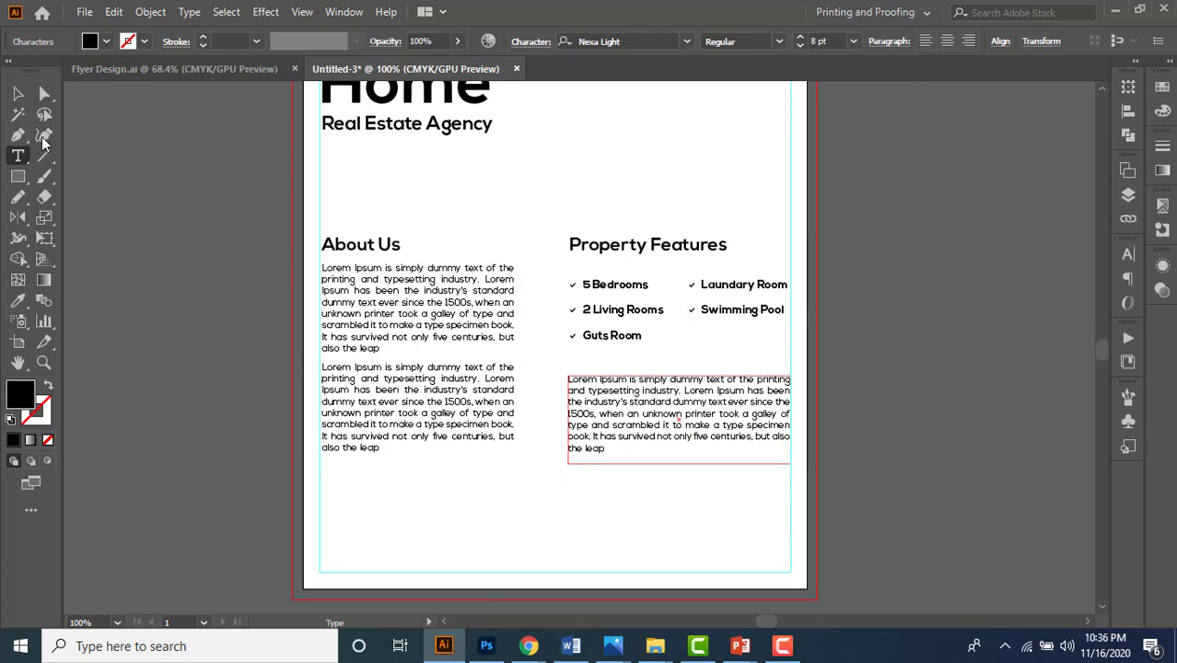
# - In Flyer Design.ai, select the footer address line and the phone/e-mail line
pyautogui.click(17, 93)
pyautogui.click(622, 526)
pyautogui.moveTo(618, 515)
pyautogui.mouseDown()
pyautogui.moveTo(638, 494)
pyautogui.moveTo(624, 522)
pyautogui.mouseUp()
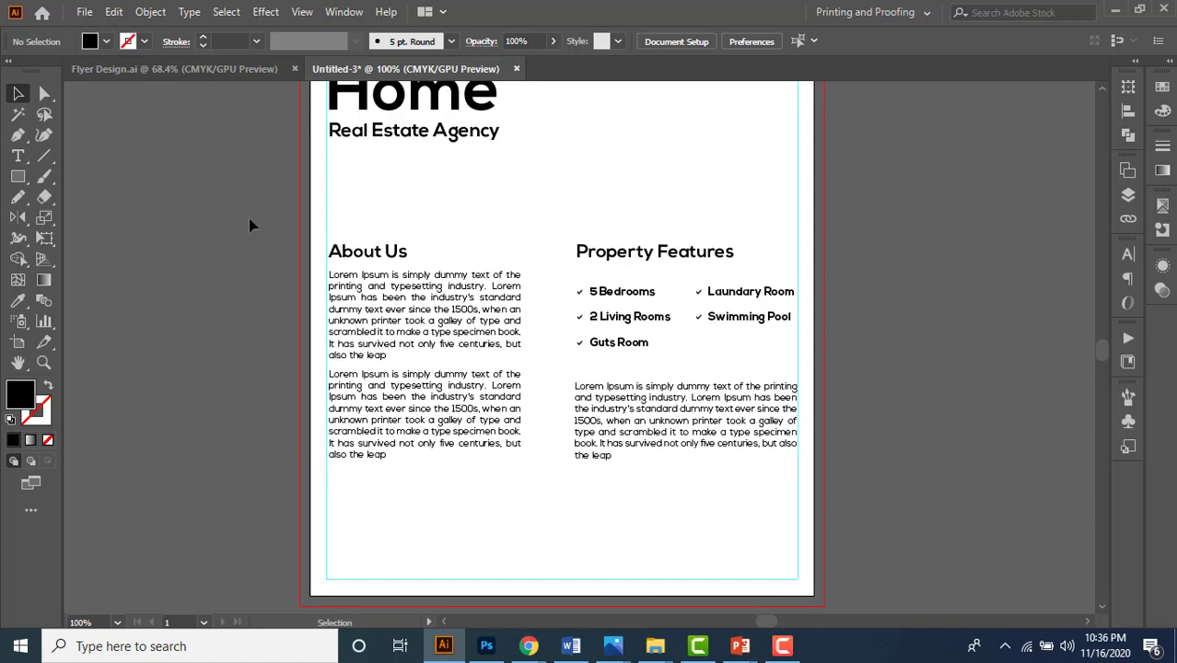
pyautogui.click(161, 68)
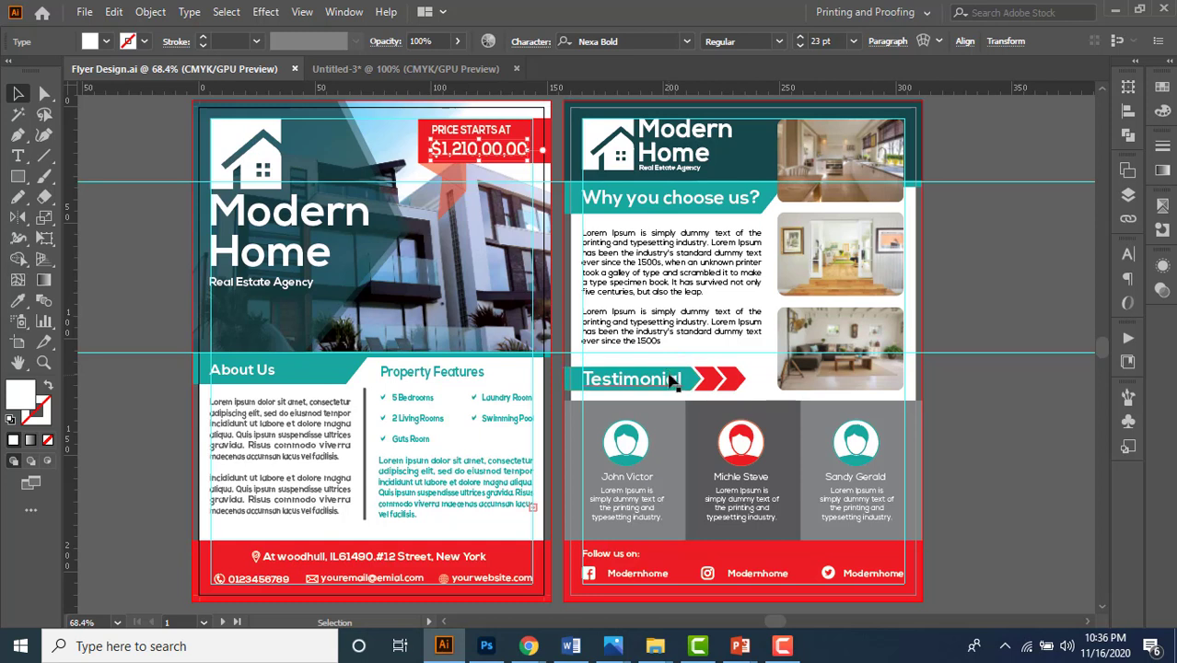
pyautogui.click(412, 565)
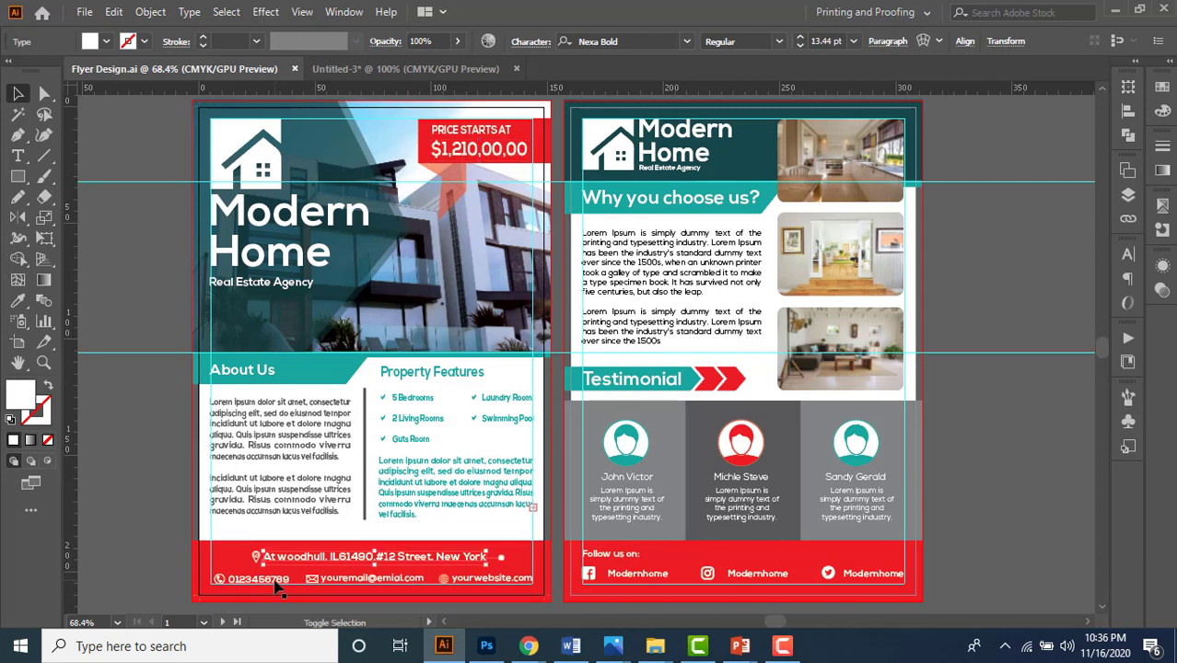
pyautogui.keyDown('shift'); pyautogui.click(275, 584); pyautogui.keyUp('shift')
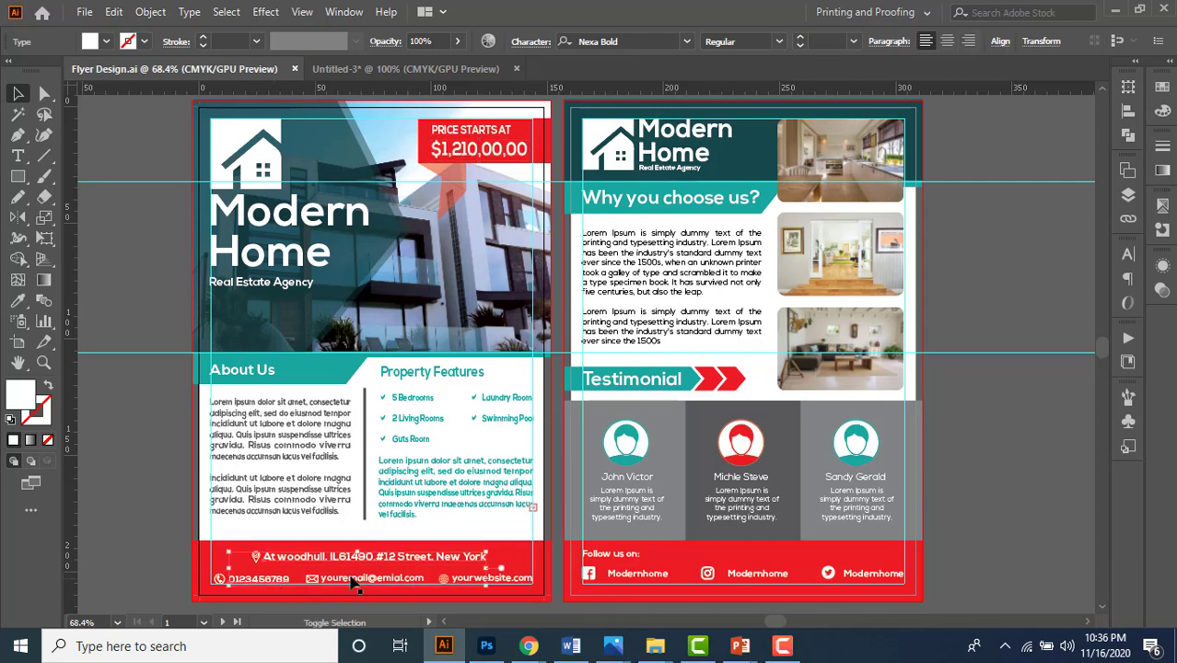
# - Copy the address, phone, e-mail and website lines into Untitled-3 at the artboard's bottom
pyautogui.keyDown('shift'); pyautogui.click(460, 579); pyautogui.keyUp('shift')
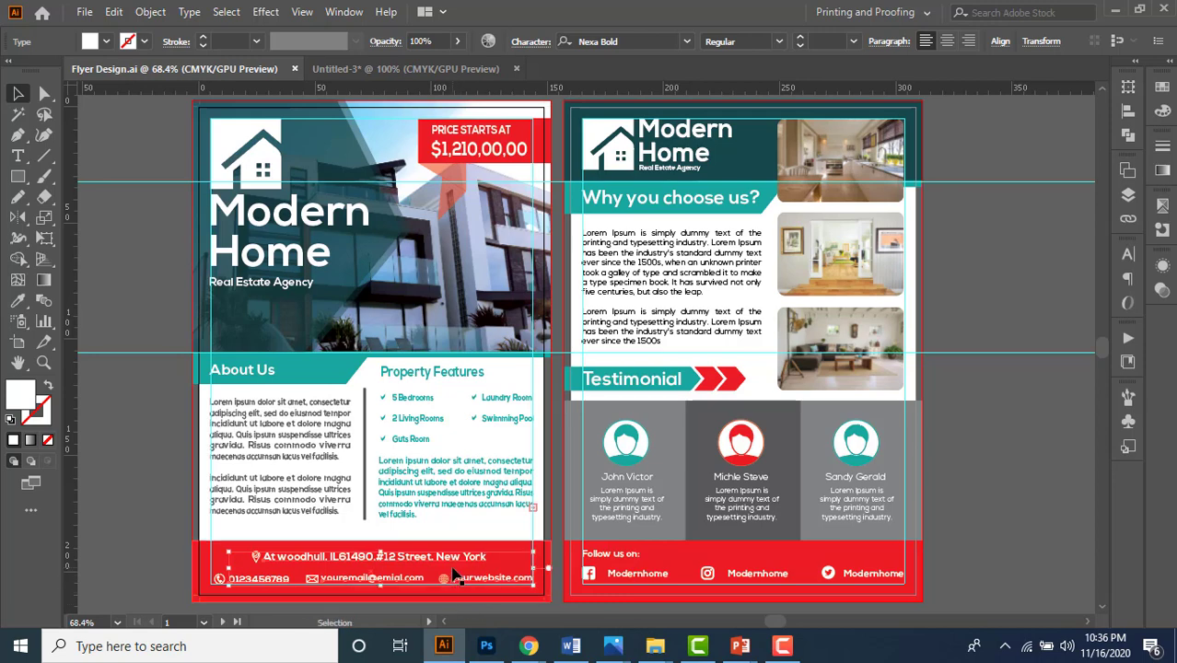
pyautogui.hotkey('ctrl', 'c')
pyautogui.click(378, 68)
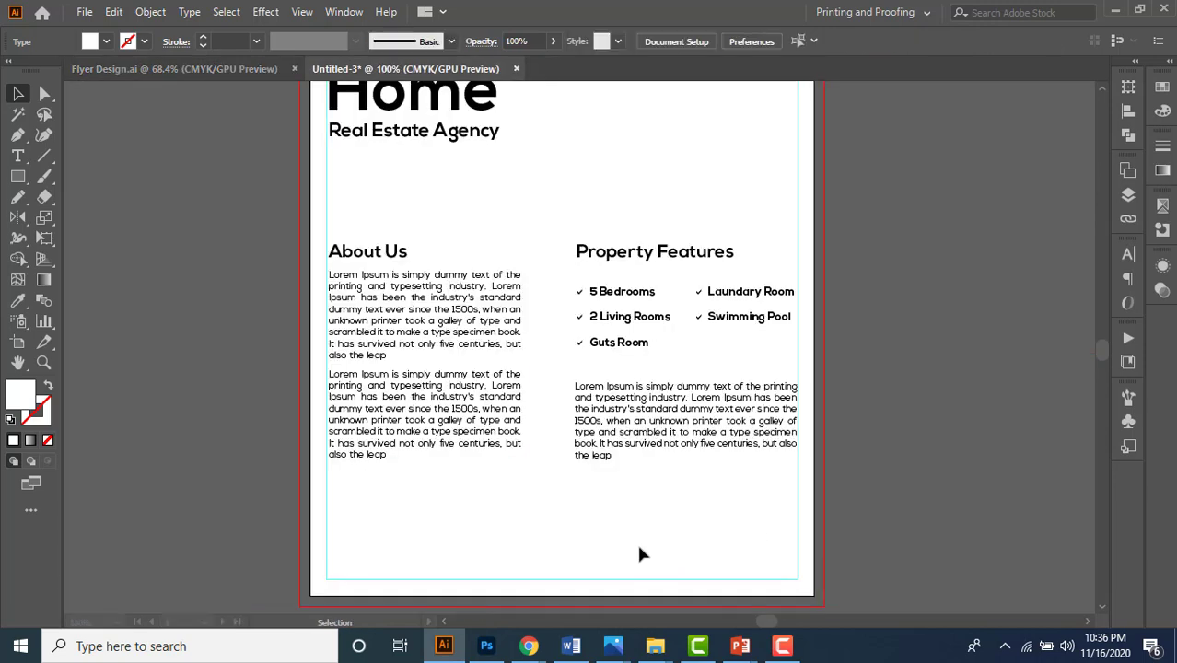
pyautogui.scroll(-3, 642, 554)
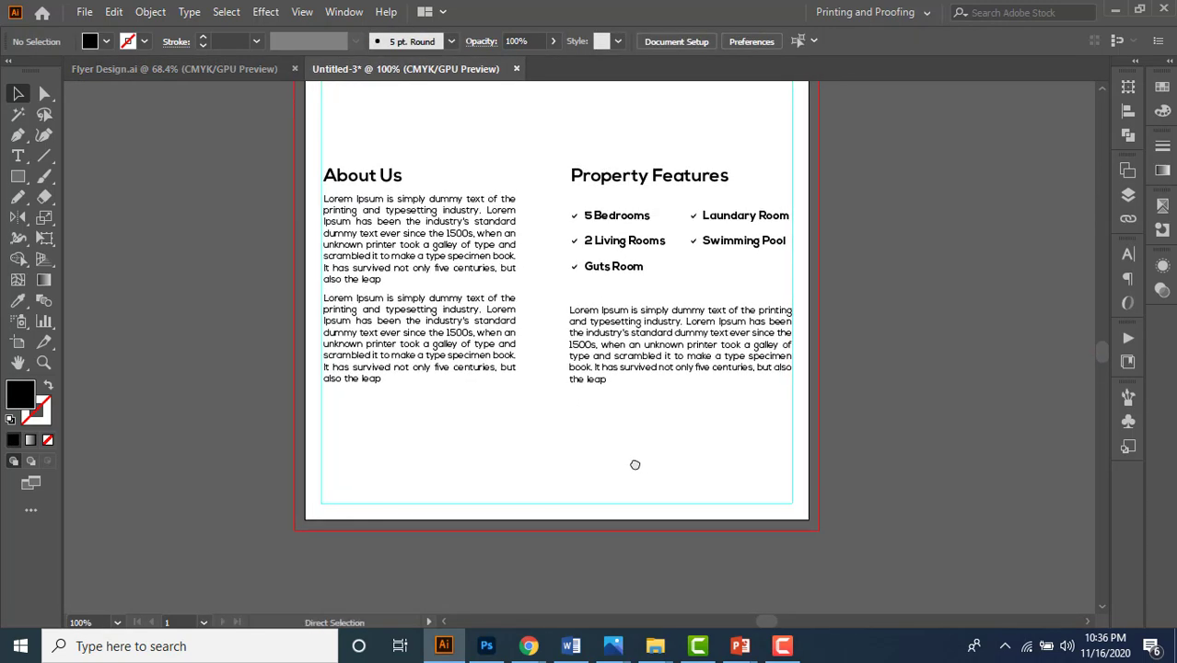
pyautogui.hotkey('ctrl', 'v')
pyautogui.moveTo(549, 334); pyautogui.dragTo(541, 474)
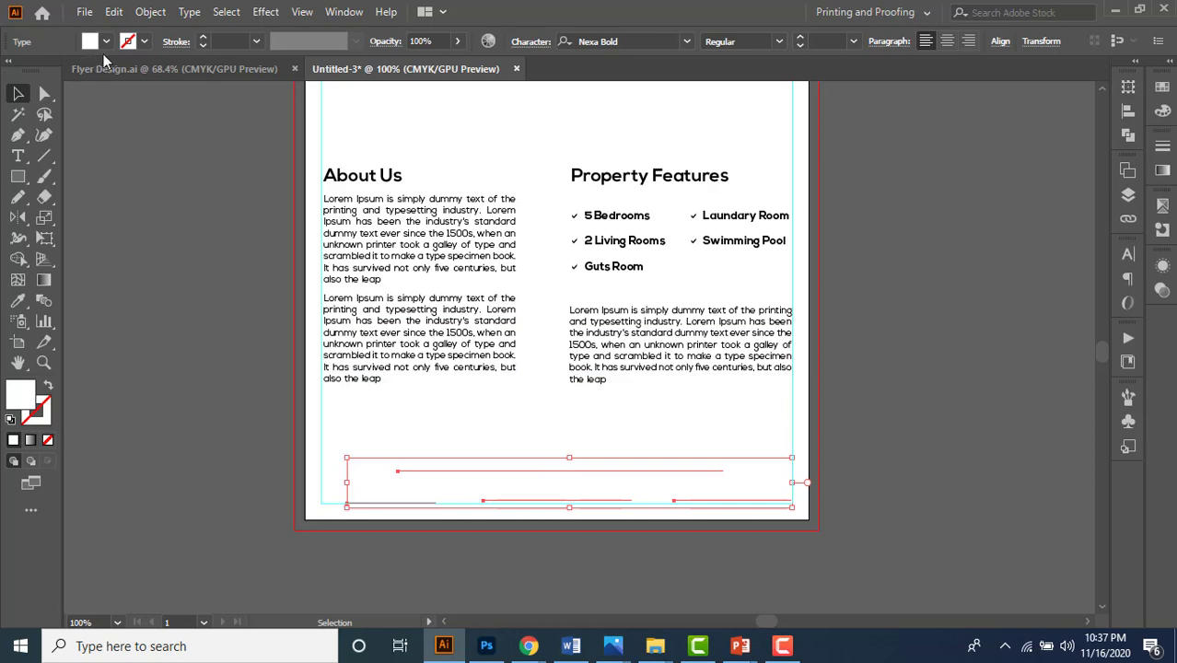
# - Give the pasted footer text a black fill
pyautogui.click(106, 41)
pyautogui.click(48, 72)
pyautogui.click(187, 370)
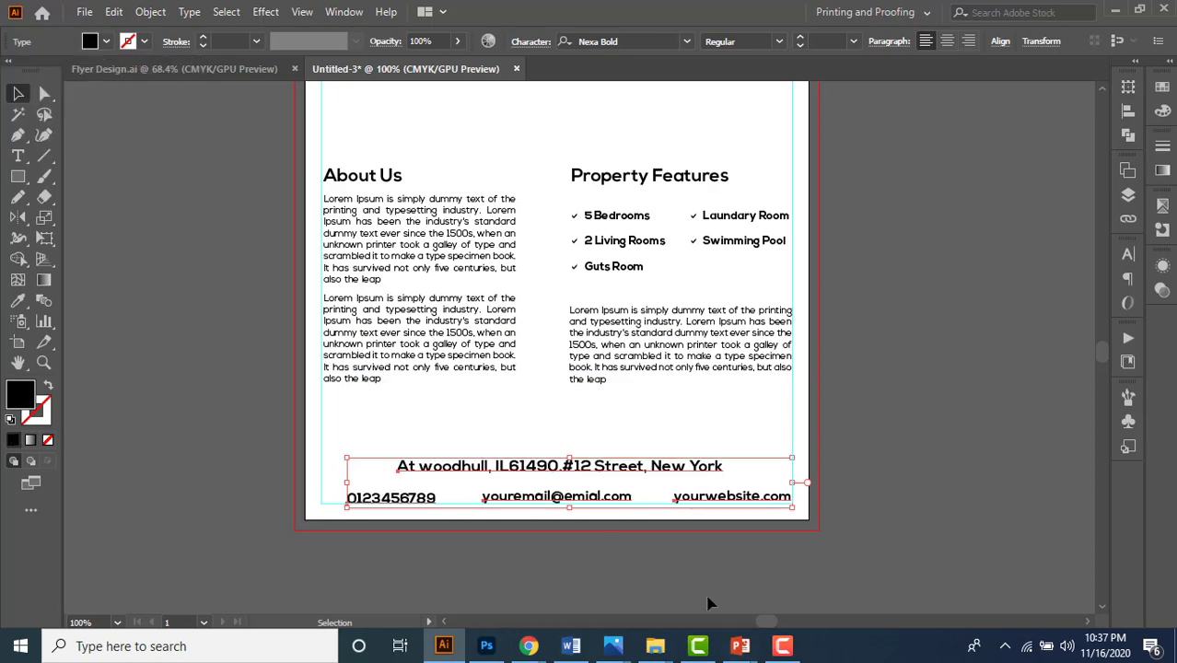
pyautogui.click(701, 587)
pyautogui.press('space')
pyautogui.moveTo(908, 397); pyautogui.dragTo(906, 439)
pyautogui.scroll(-1, 697, 424)
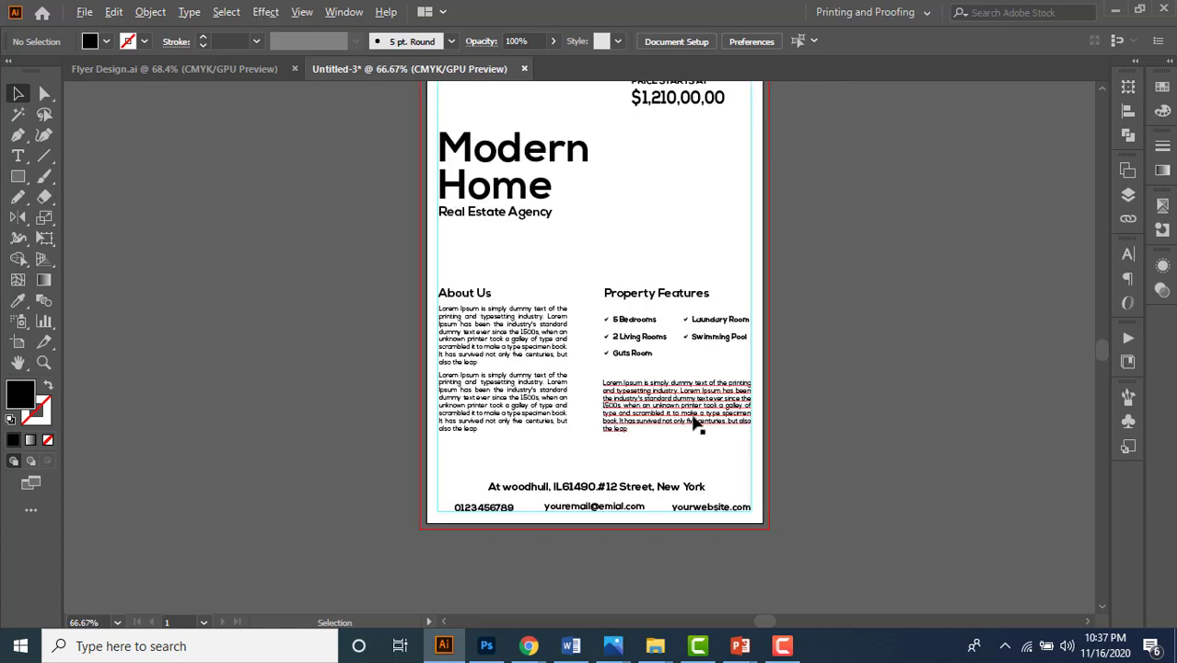
# - Zoom out and centre the draft artboard, comparing it with Flyer Design.ai
pyautogui.press('space')
pyautogui.moveTo(876, 301); pyautogui.dragTo(767, 355)
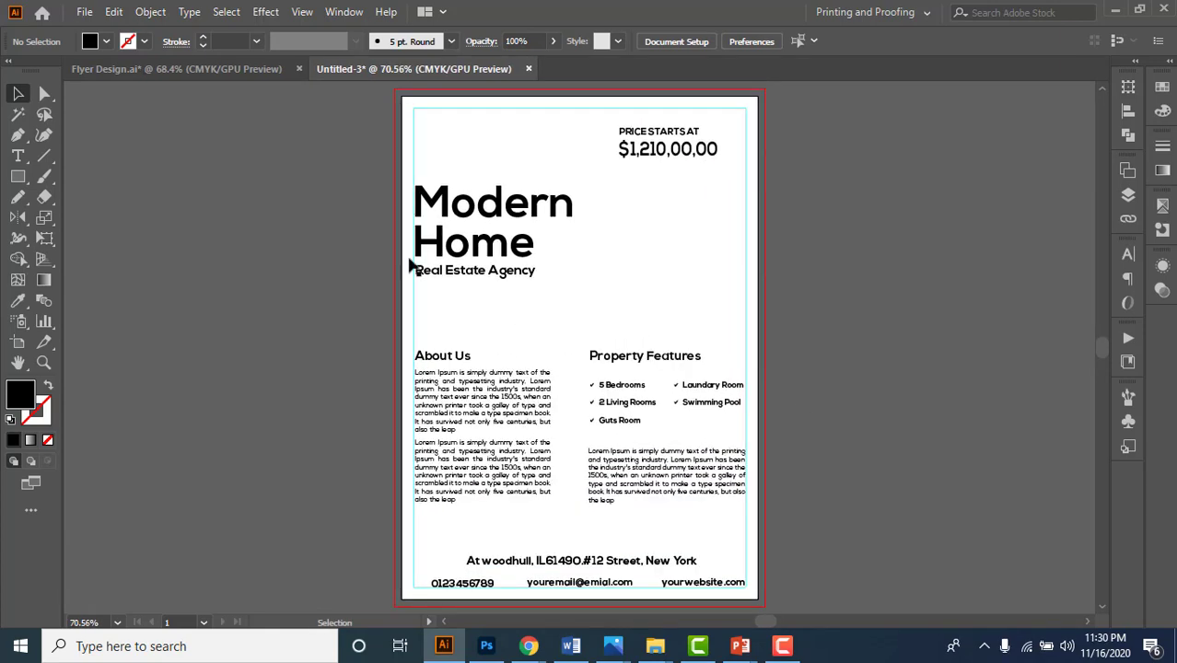
pyautogui.click(236, 66)
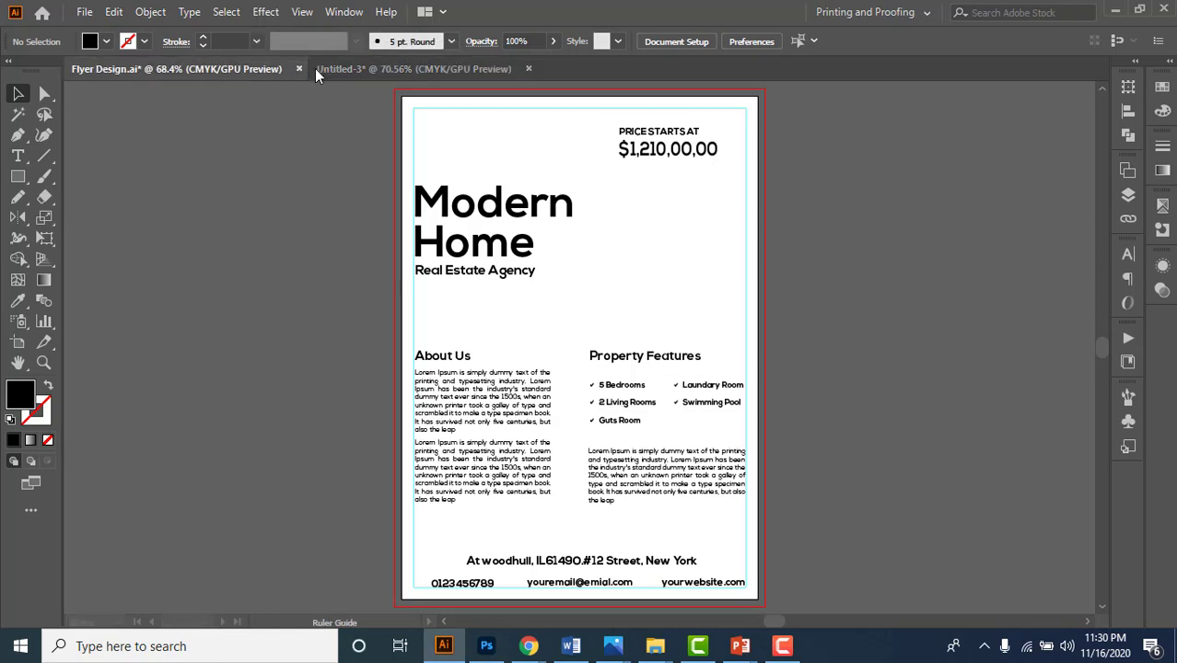
pyautogui.click(416, 66)
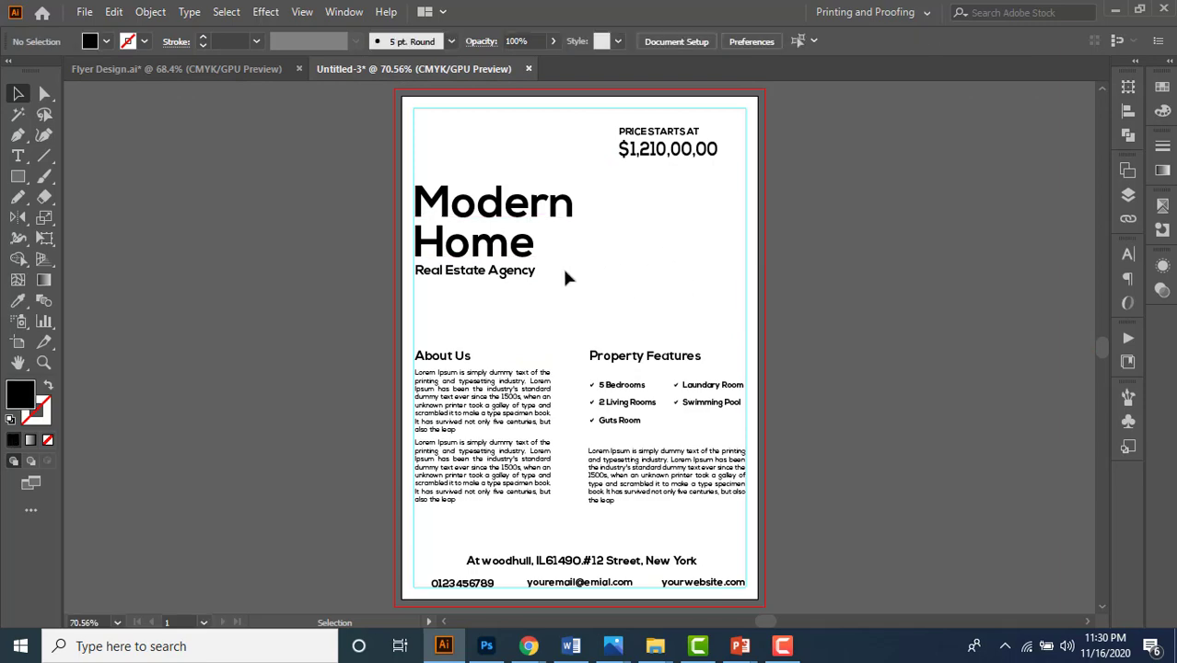
pyautogui.hotkey('ctrl', '-')
pyautogui.moveTo(660, 266); pyautogui.dragTo(600, 257)
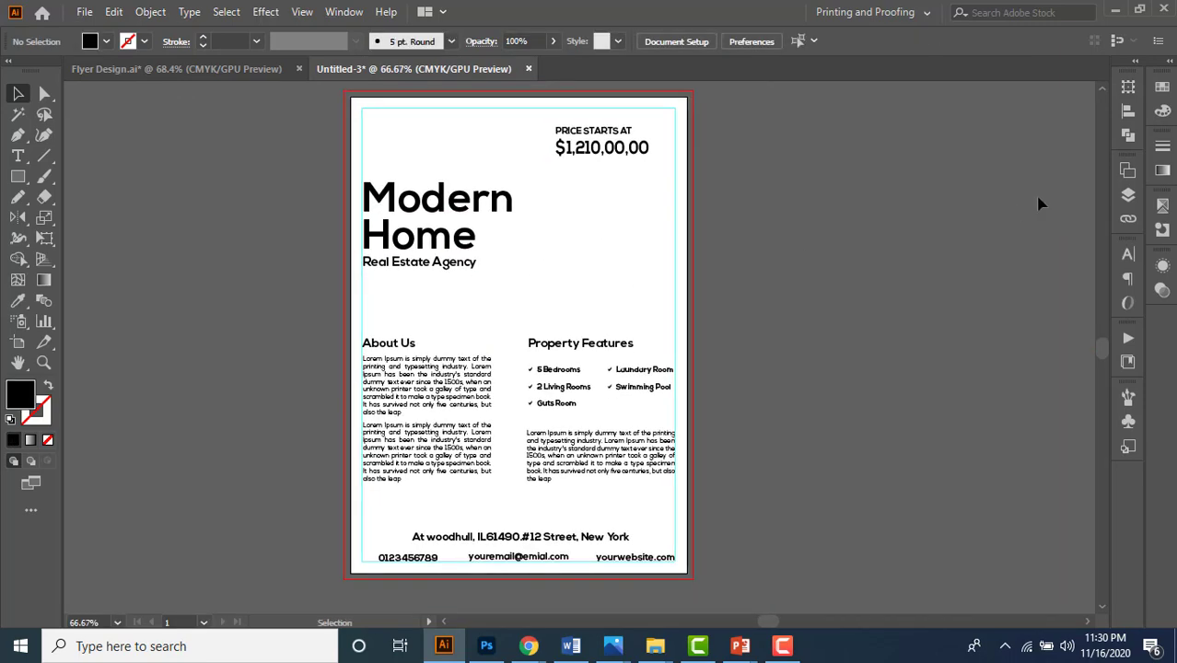
# - Unlock the Dieline layer and switch to the Artboard tool
pyautogui.click(1128, 194)
pyautogui.click(933, 192)
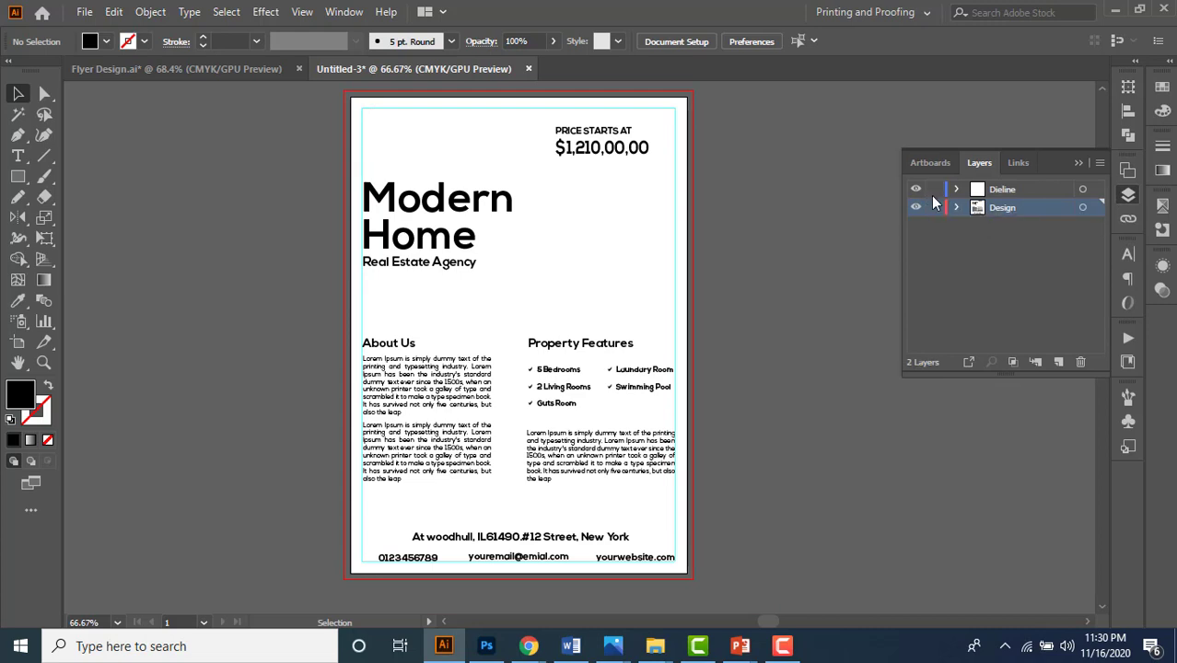
pyautogui.click(1078, 163)
pyautogui.click(17, 341)
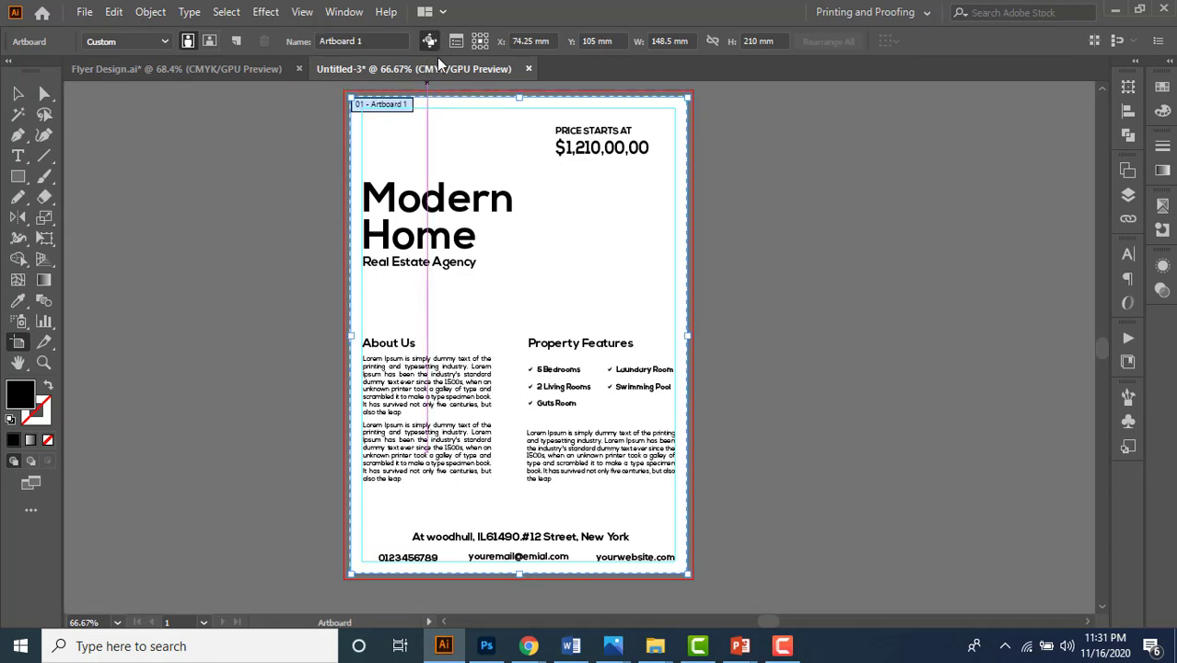
# - Duplicate the artboard to the right, then delete everything on the new second artboard
pyautogui.hotkey('ctrl', '-')
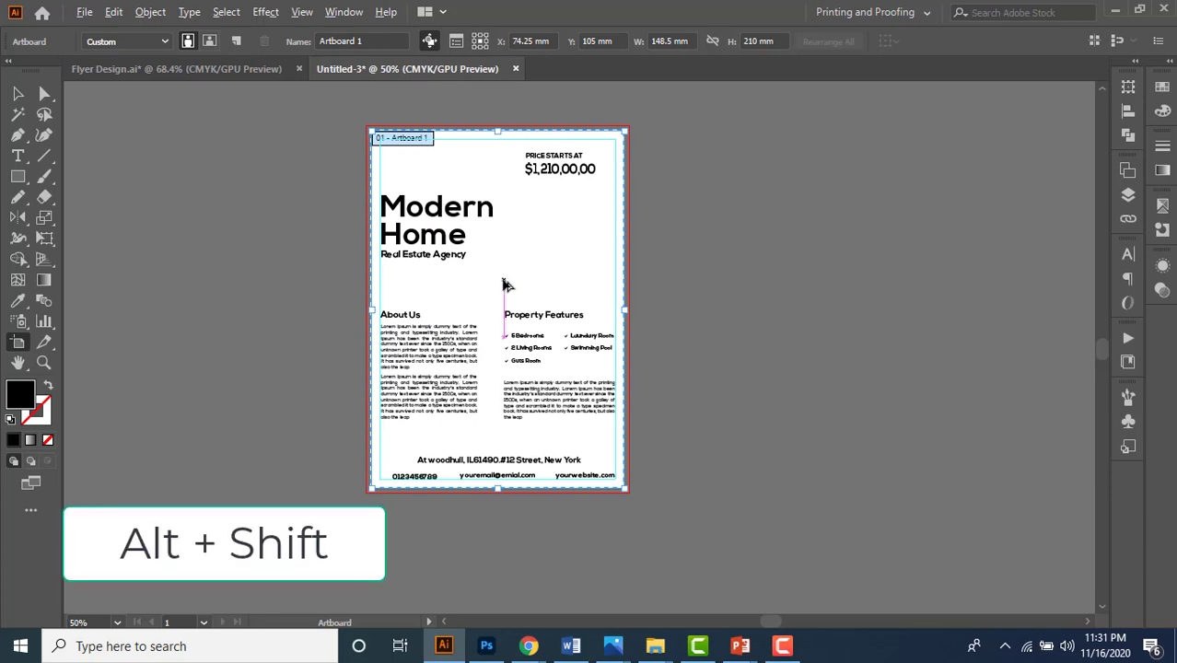
pyautogui.moveTo(504, 284); pyautogui.dragTo(778, 296)
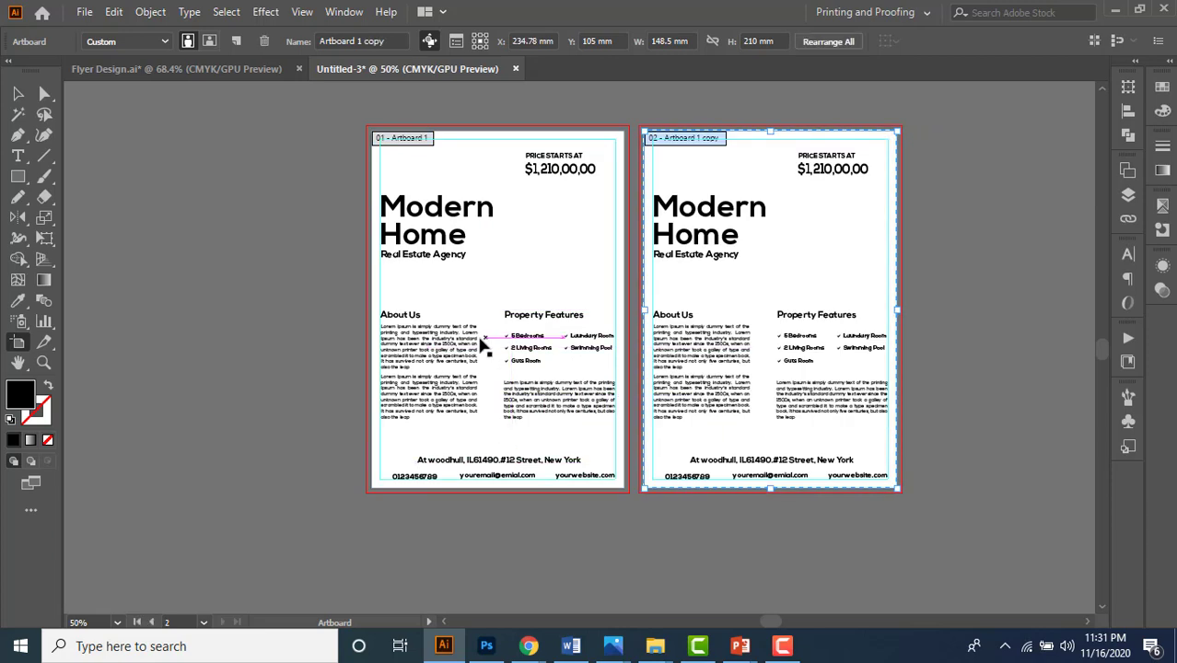
pyautogui.click(429, 41)
pyautogui.click(18, 93)
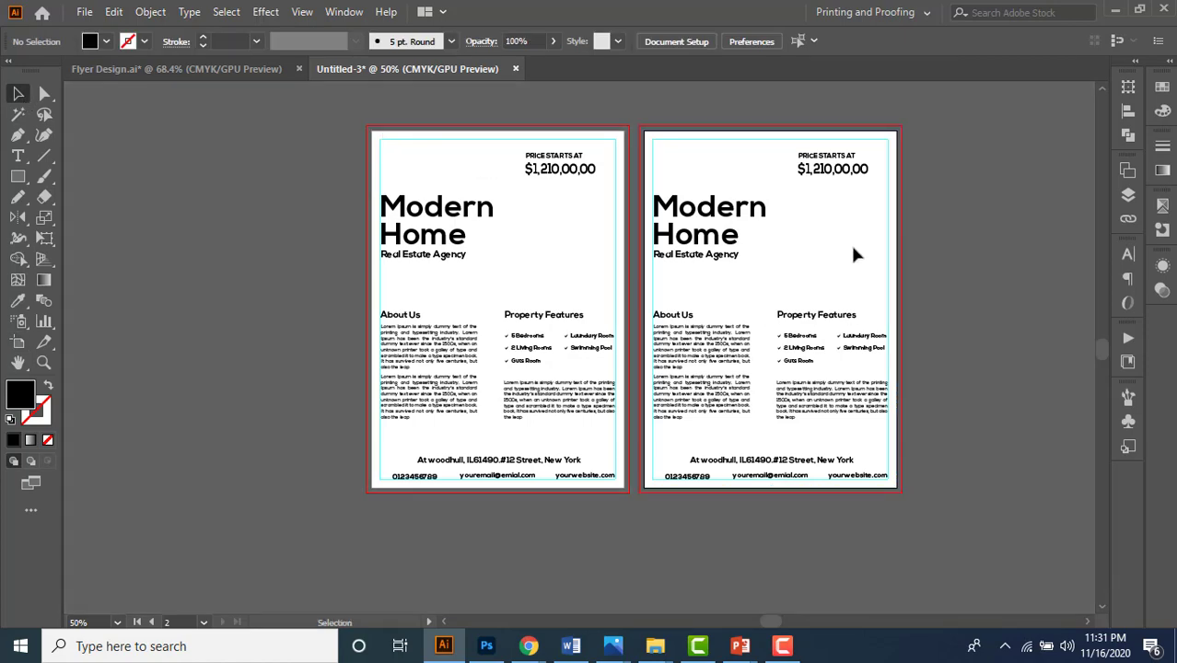
pyautogui.moveTo(847, 231); pyautogui.dragTo(794, 237)
pyautogui.scroll(1, 738, 235)
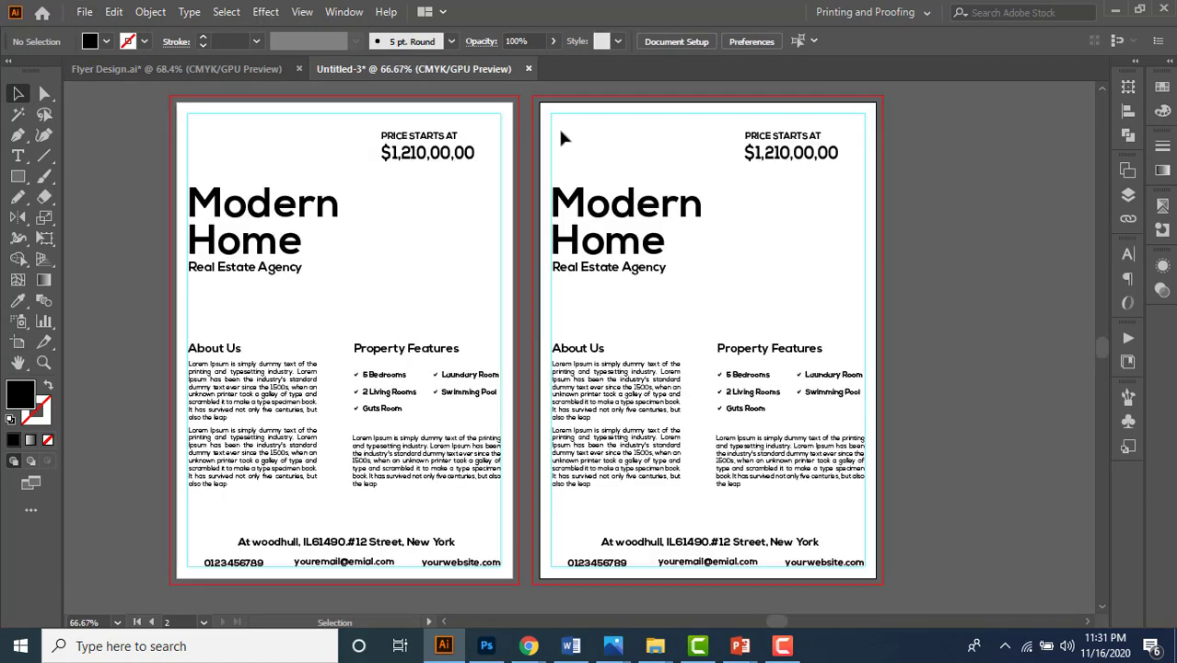
pyautogui.moveTo(558, 126); pyautogui.dragTo(838, 576)
pyautogui.press('Delete')
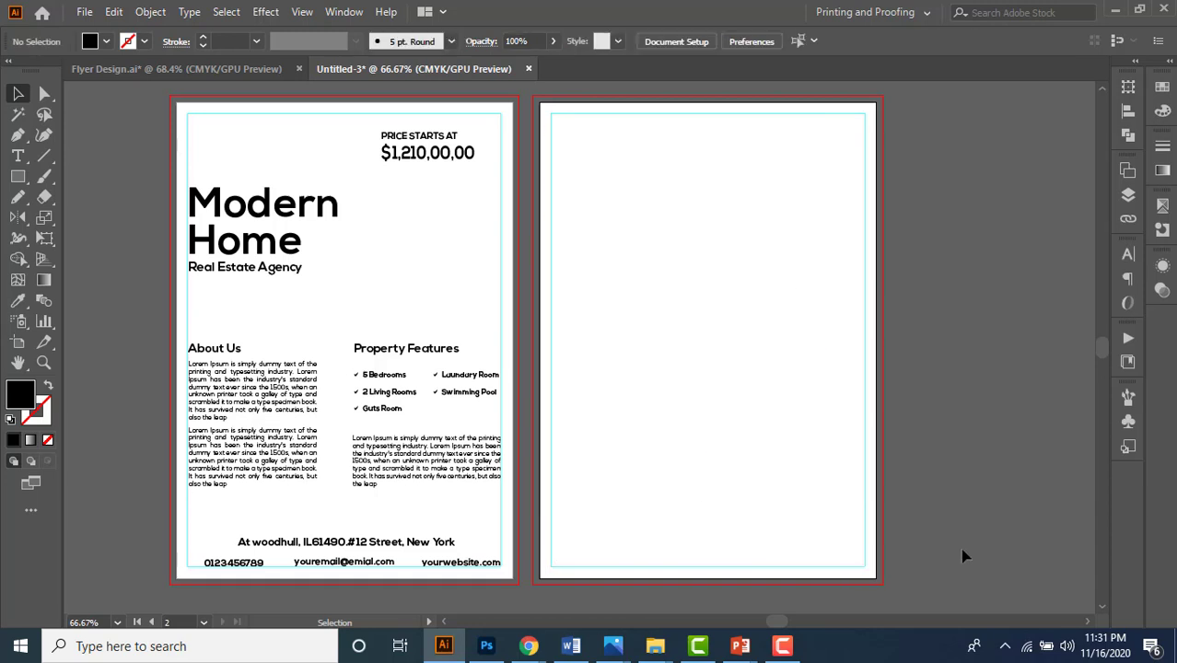
# - Lock the Dieline layer again and switch to the Flyer Design.ai reference
pyautogui.click(1129, 195)
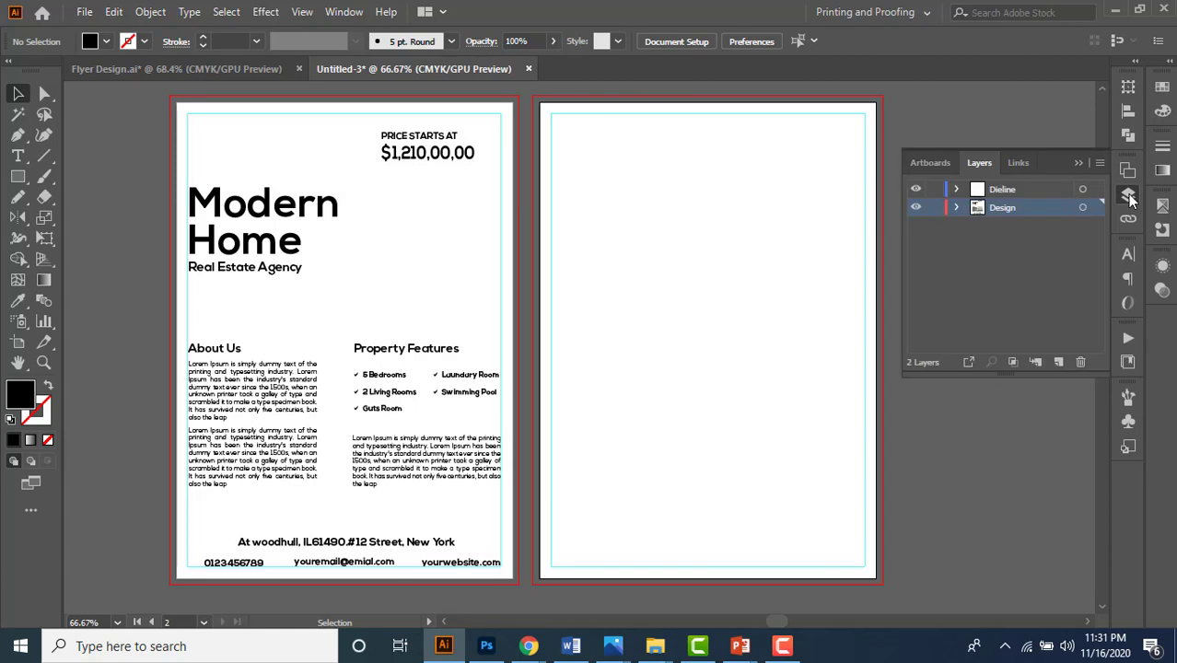
pyautogui.click(934, 190)
pyautogui.click(1077, 163)
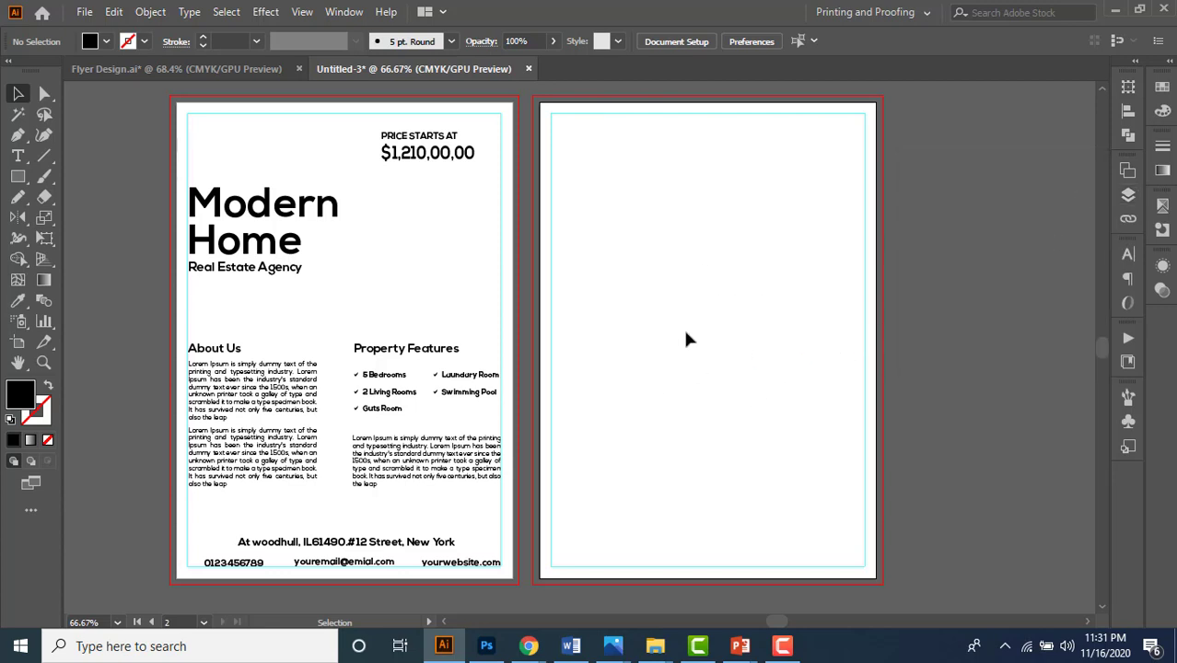
pyautogui.click(160, 70)
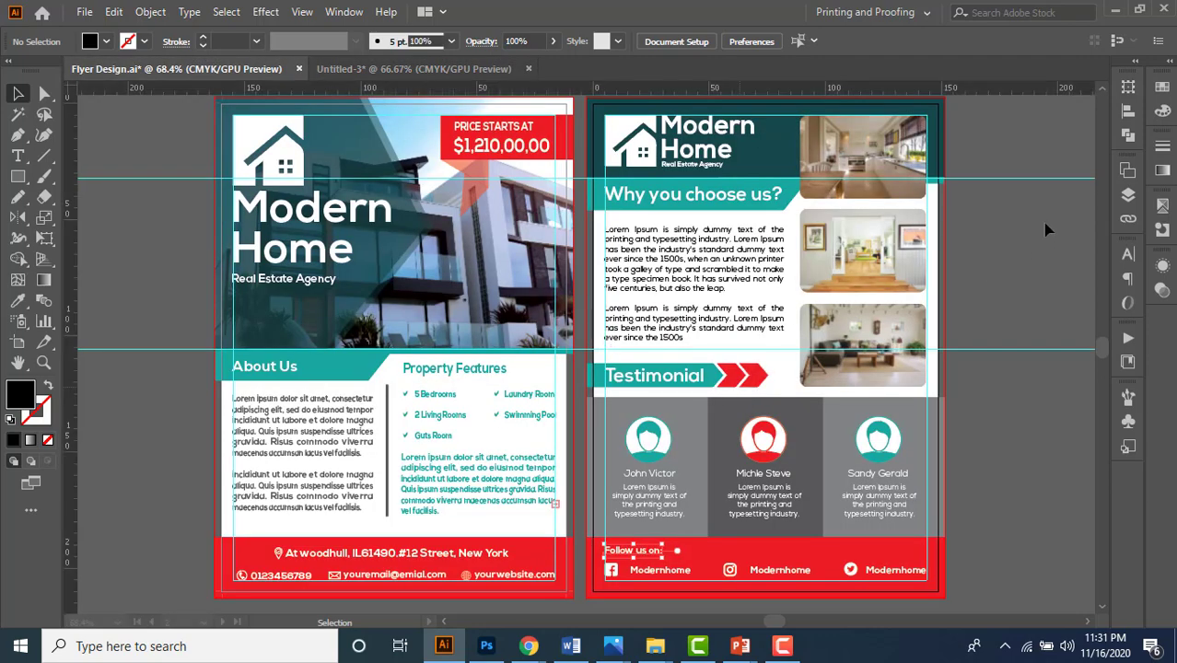
# - Show the hidden Layer 3 in Flyer Design.ai and copy its back-page text
pyautogui.hotkey('ctrl', '-')
pyautogui.hotkey('ctrl', '-')
pyautogui.moveTo(992, 277); pyautogui.dragTo(796, 234)
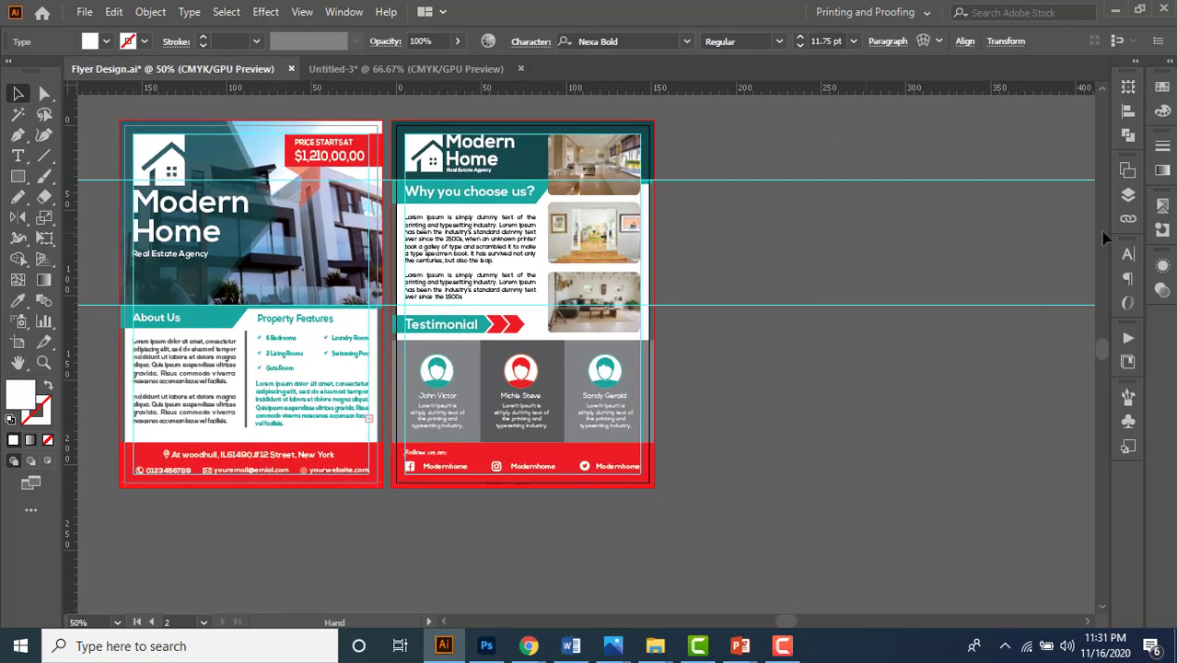
pyautogui.click(1129, 196)
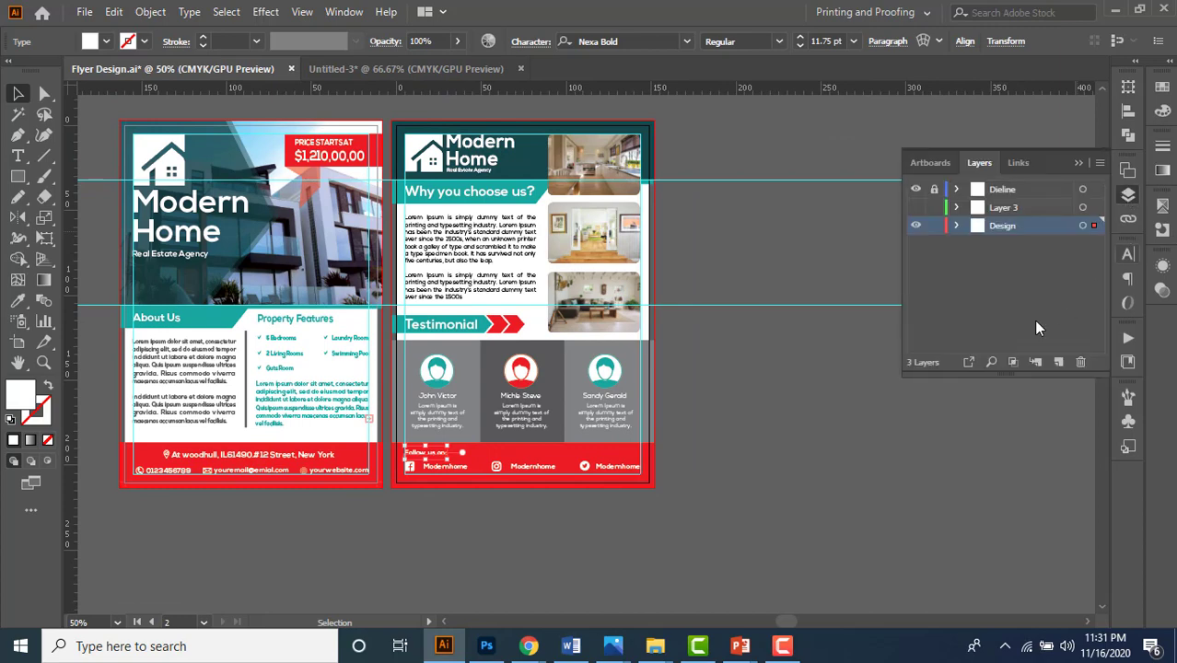
pyautogui.click(916, 207)
pyautogui.click(1076, 164)
pyautogui.scroll(-3, 890, 322)
pyautogui.hscroll(2, 891, 322)
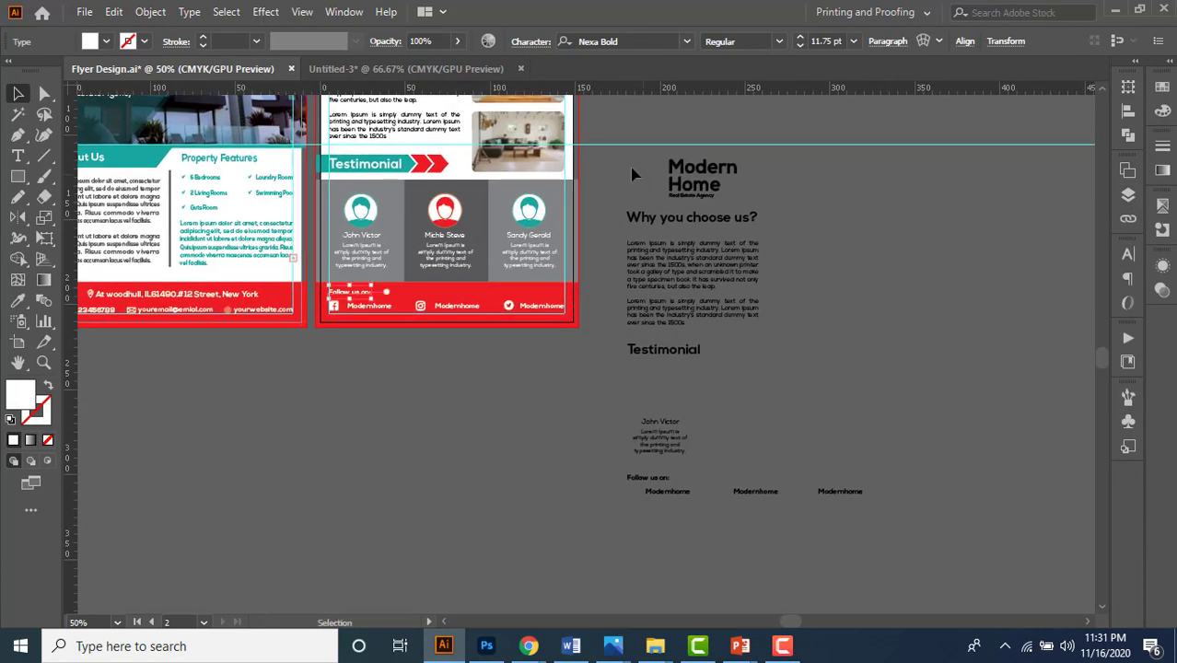
pyautogui.hotkey('ctrl', 'a')
pyautogui.press('a')
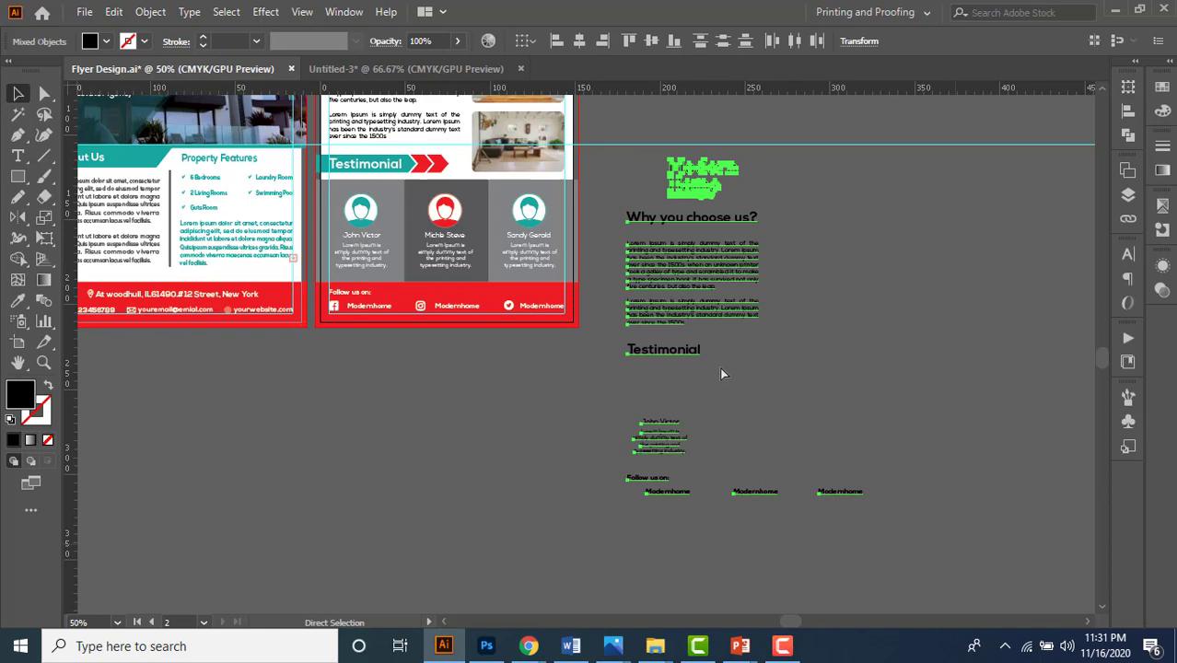
# - Paste the back-page text into Untitled-3 and position it on the second artboard
pyautogui.click(426, 69)
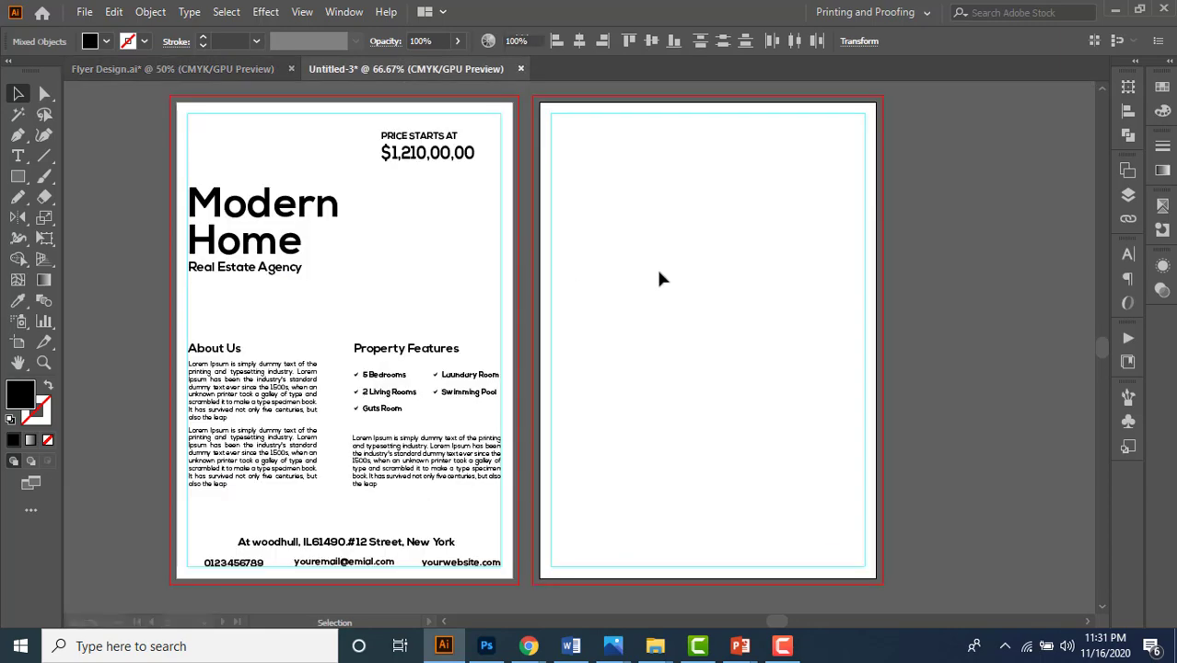
pyautogui.hotkey('ctrl', 'v')
pyautogui.moveTo(493, 210); pyautogui.dragTo(614, 196)
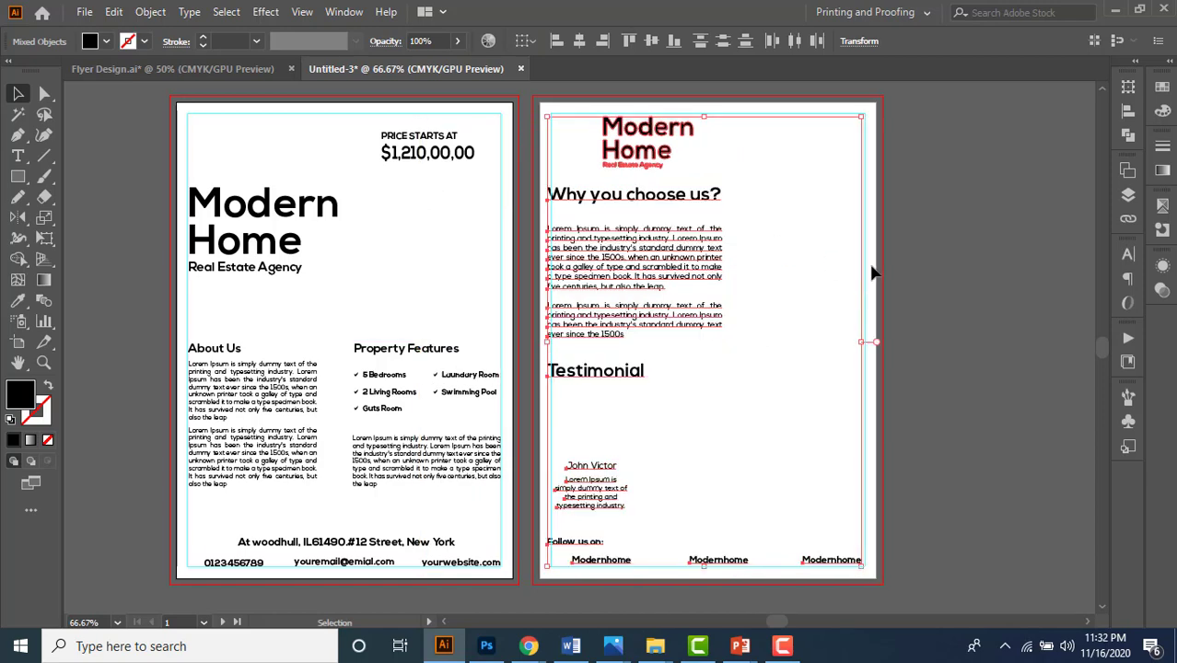
pyautogui.press('Right')
pyautogui.press('Right')
pyautogui.press('Right')
pyautogui.press('Right')
pyautogui.press('Right')
pyautogui.press('Right')
pyautogui.press('Right')
pyautogui.press('Right')
pyautogui.press('Right')
pyautogui.press('Right')
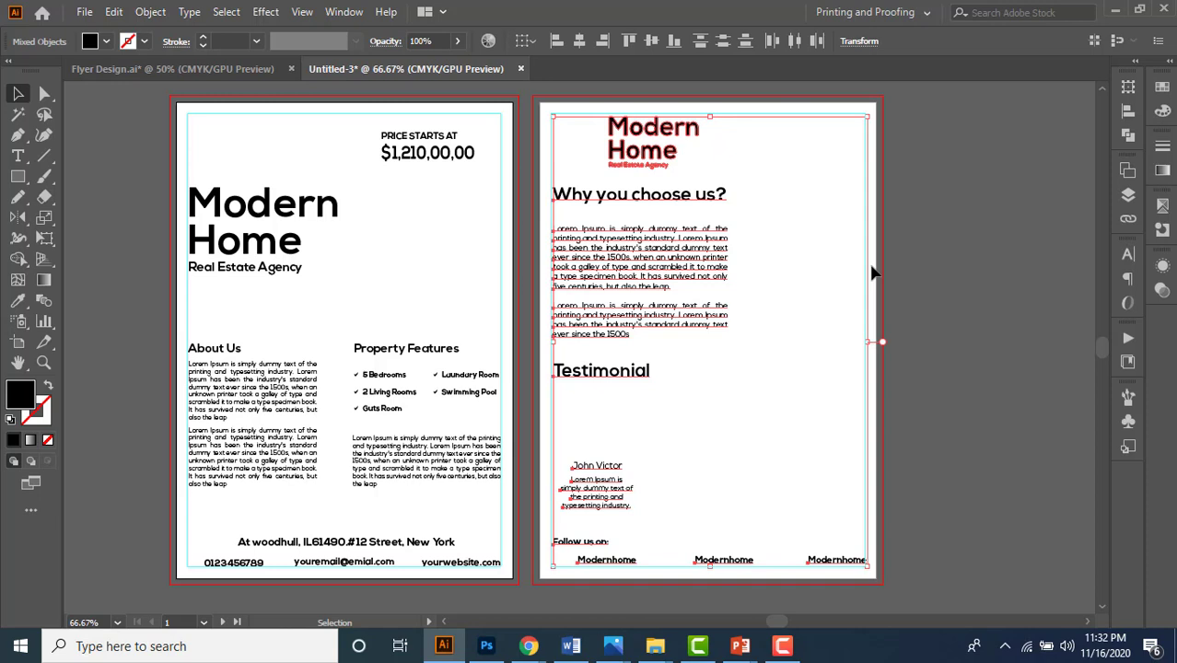
pyautogui.press('Down')
pyautogui.press('Down')
pyautogui.press('Down')
pyautogui.press('Down')
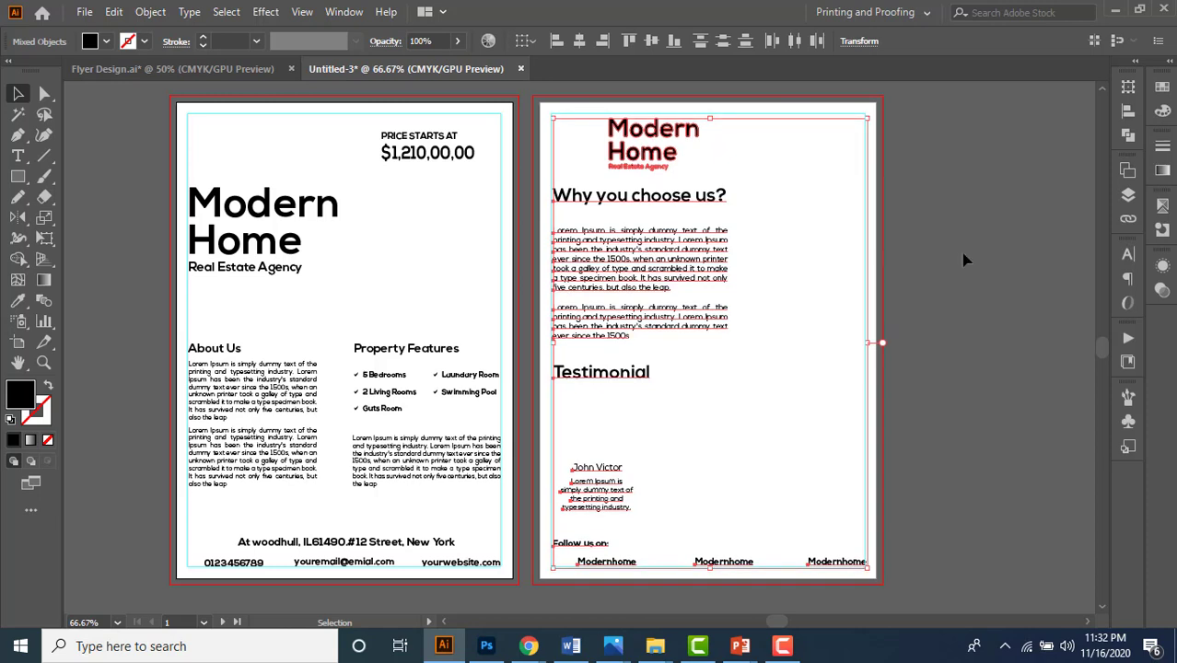
pyautogui.click(955, 334)
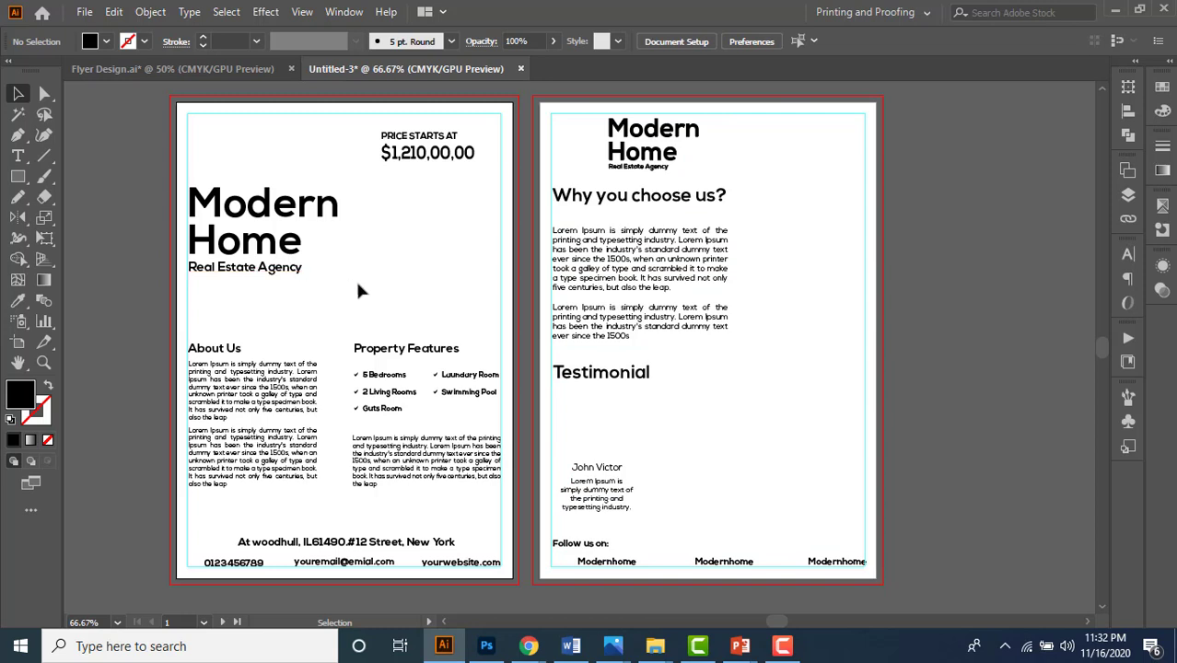
# - Inspect the Modern Home, Why you choose us?, Testimonial and Lorem Ipsum text objects
pyautogui.click(280, 266)
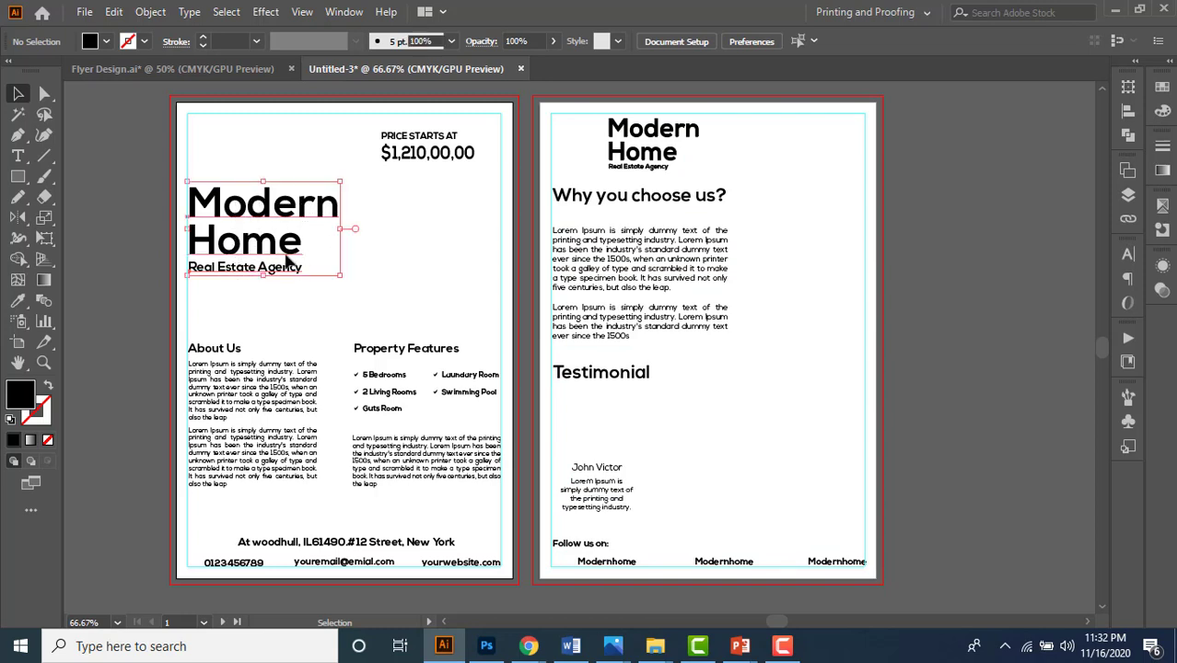
pyautogui.click(693, 166)
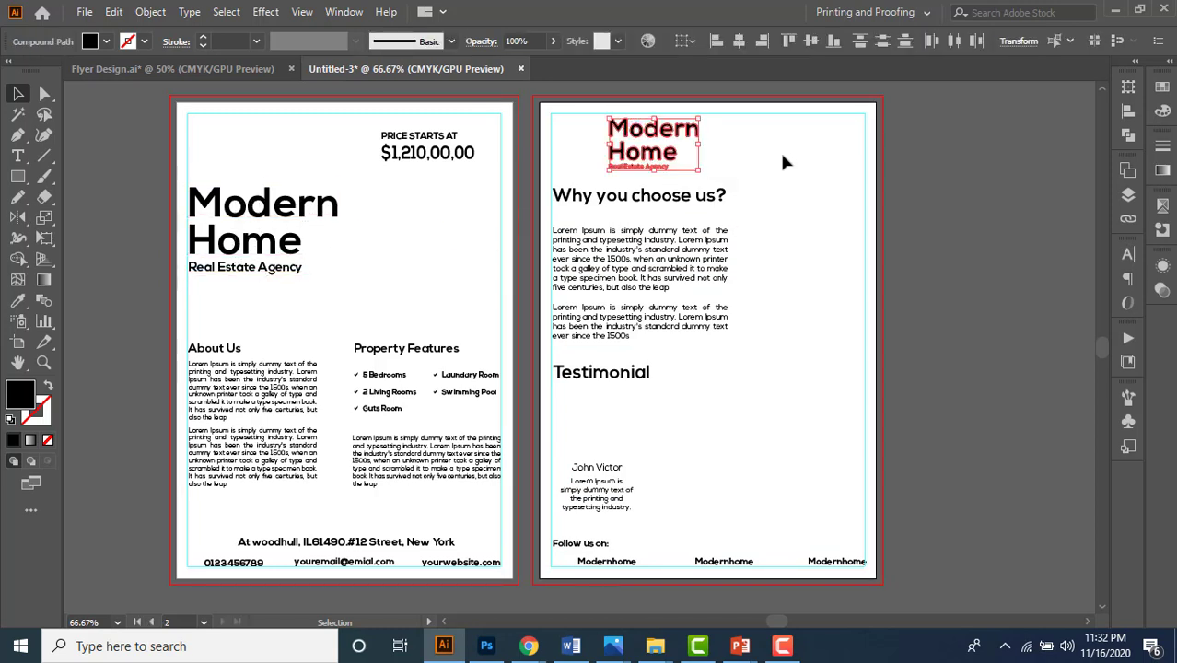
pyautogui.click(633, 198)
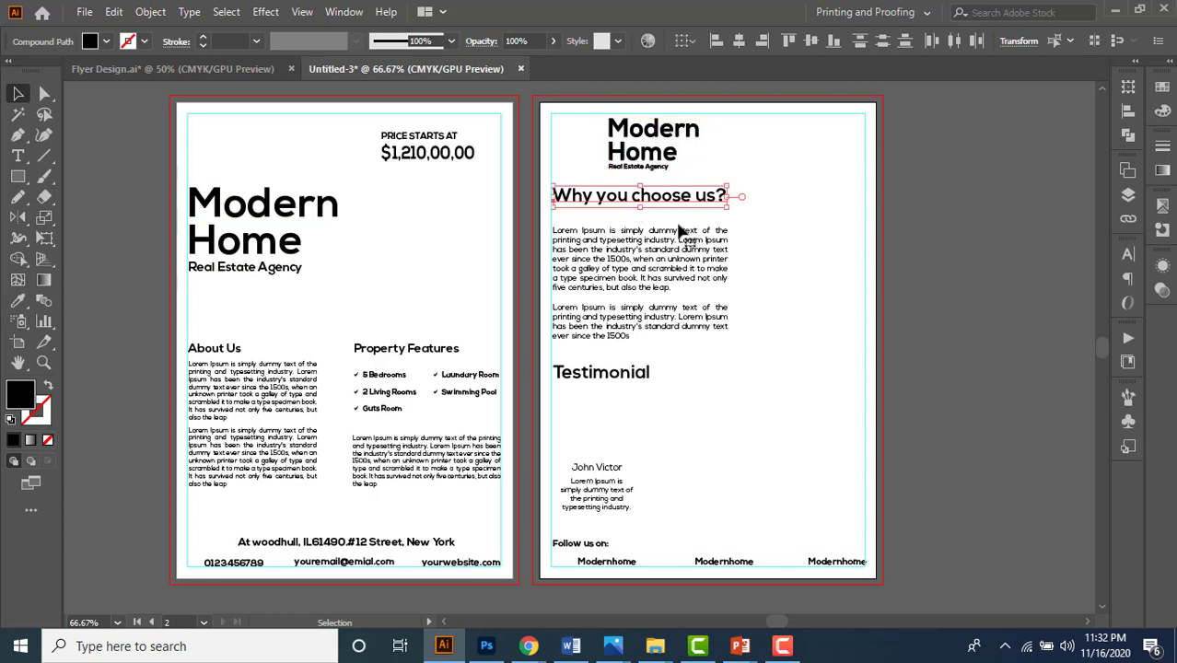
pyautogui.click(622, 404)
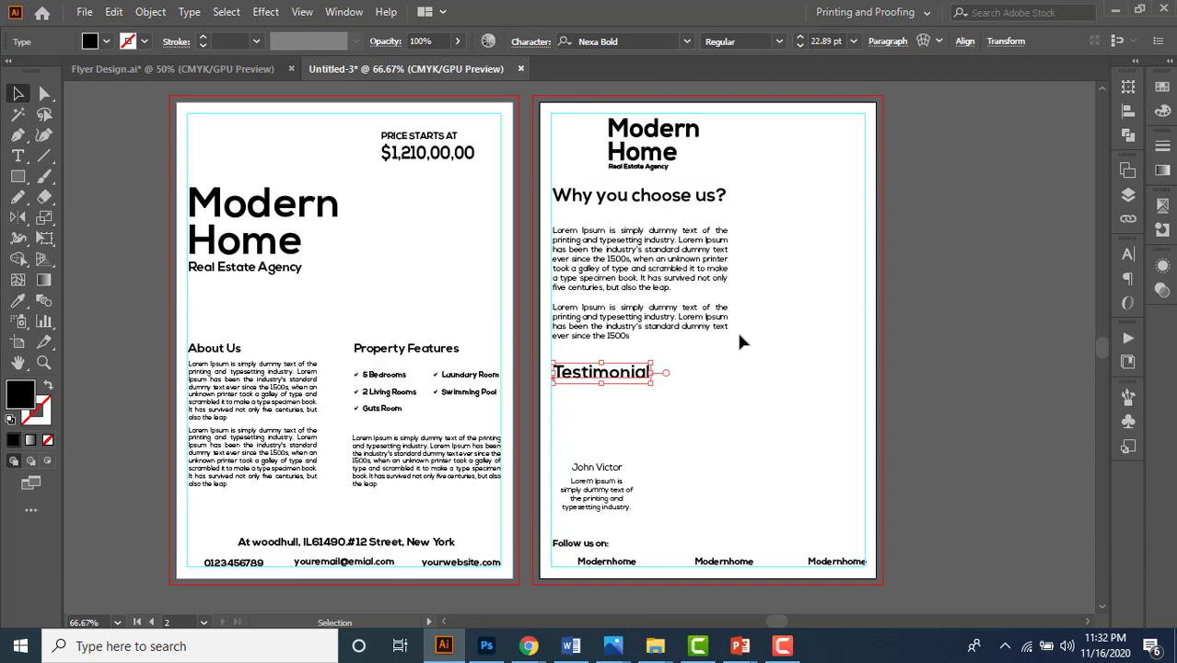
pyautogui.click(656, 250)
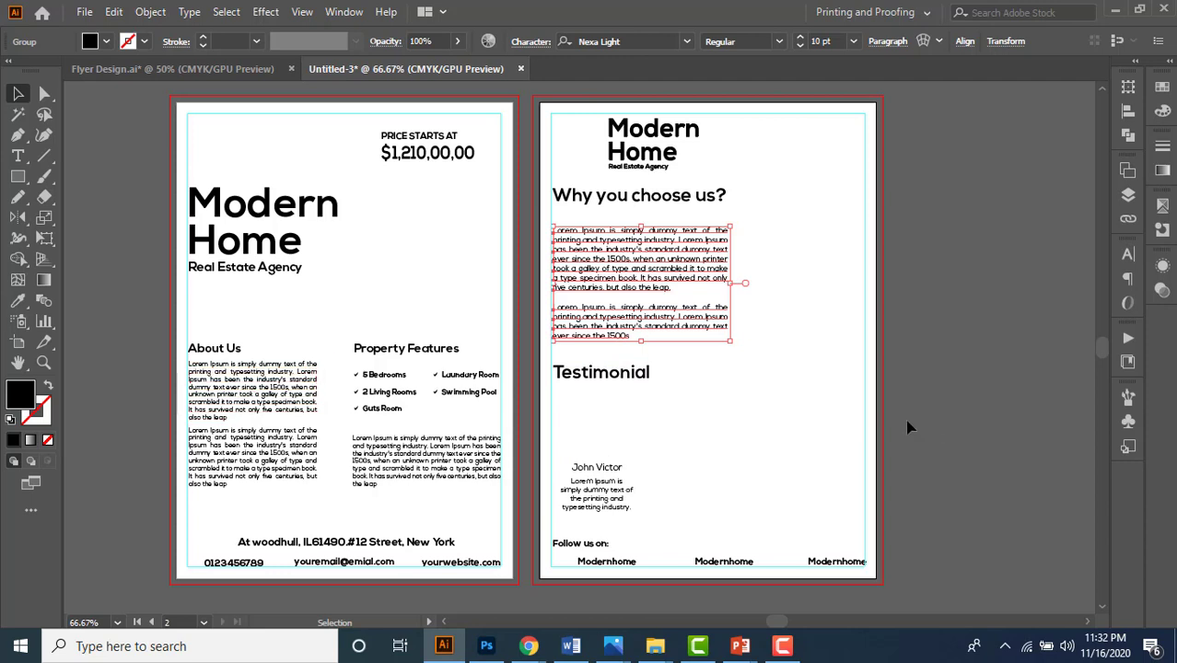
pyautogui.click(648, 379)
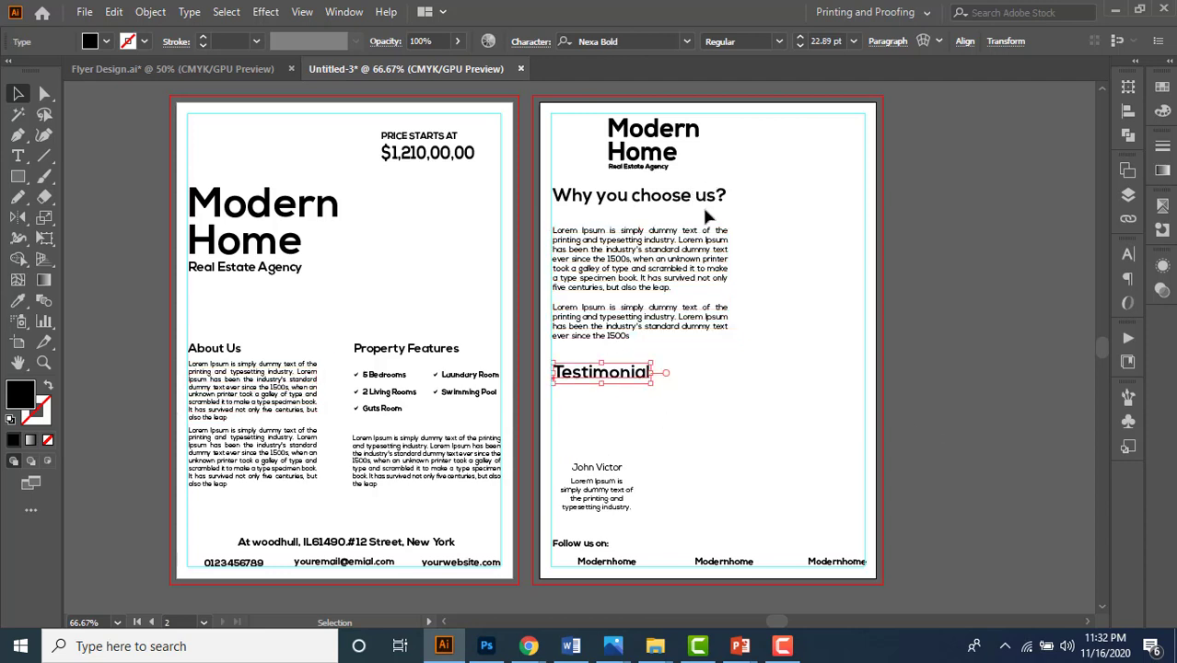
pyautogui.click(700, 198)
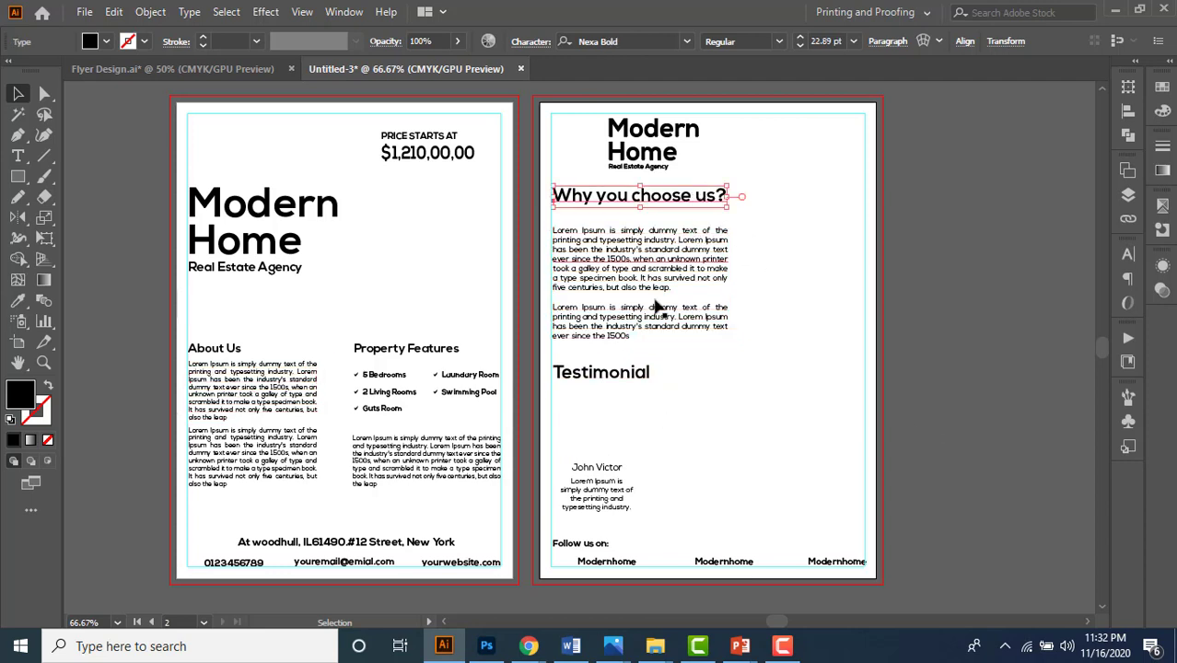
pyautogui.click(610, 375)
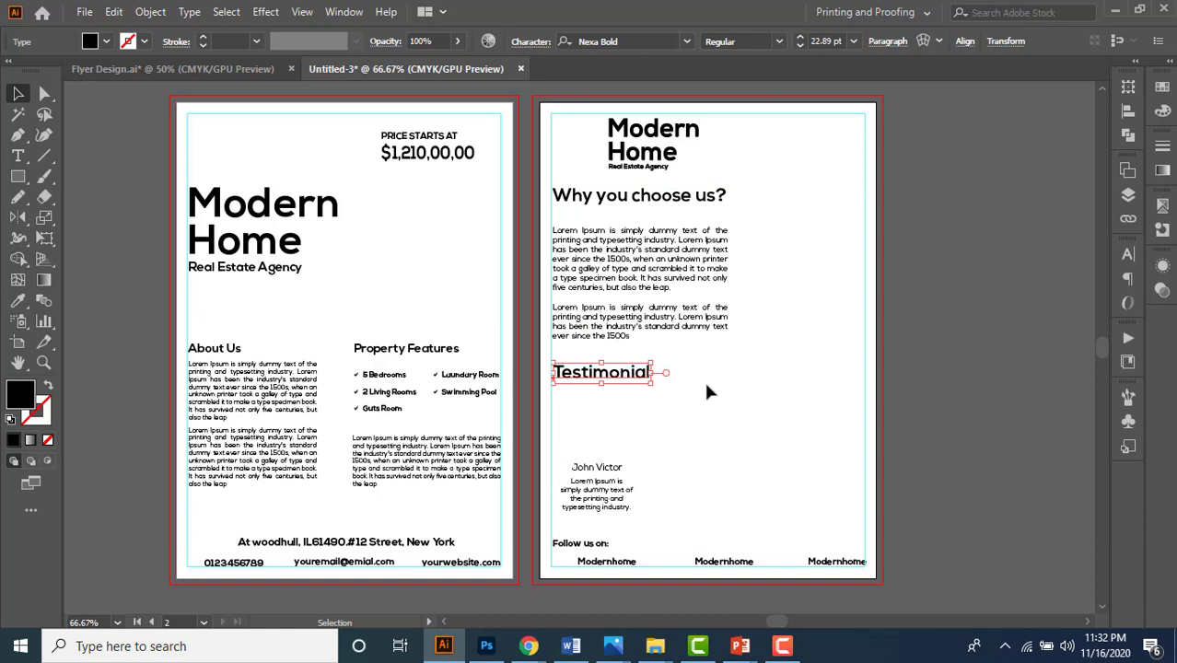
pyautogui.click(589, 254)
pyautogui.click(246, 415)
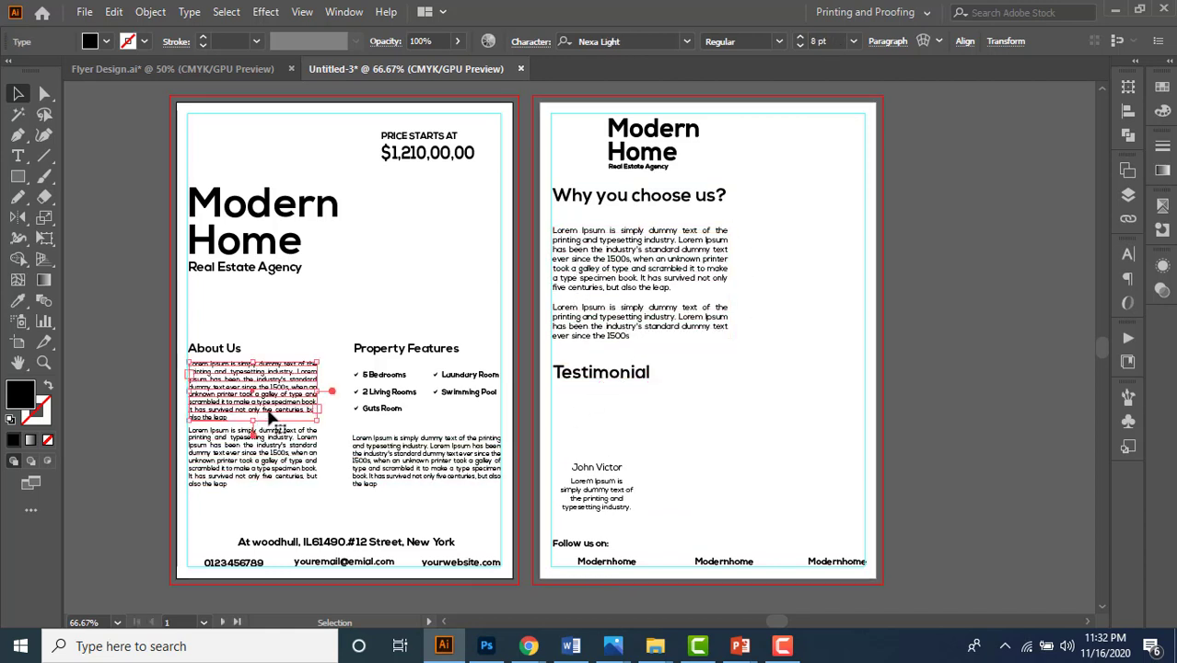
pyautogui.click(589, 238)
pyautogui.click(778, 446)
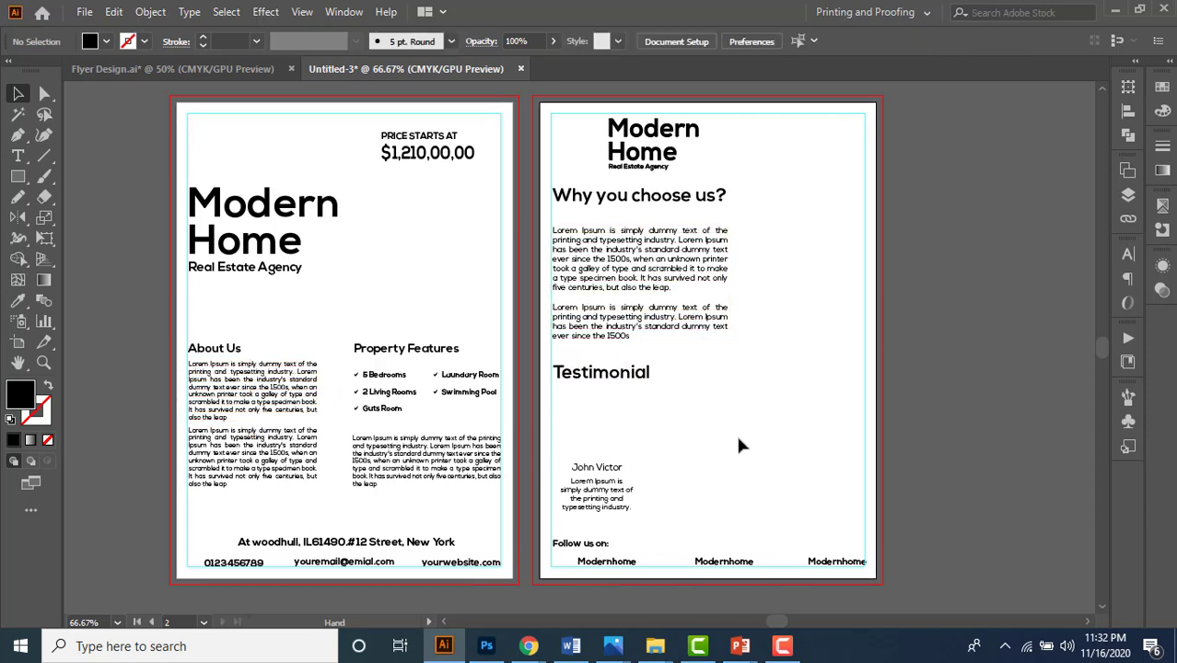
# - Check the testimonial name and quote, the Follow us on: line and both Modernhome texts
pyautogui.click(599, 470)
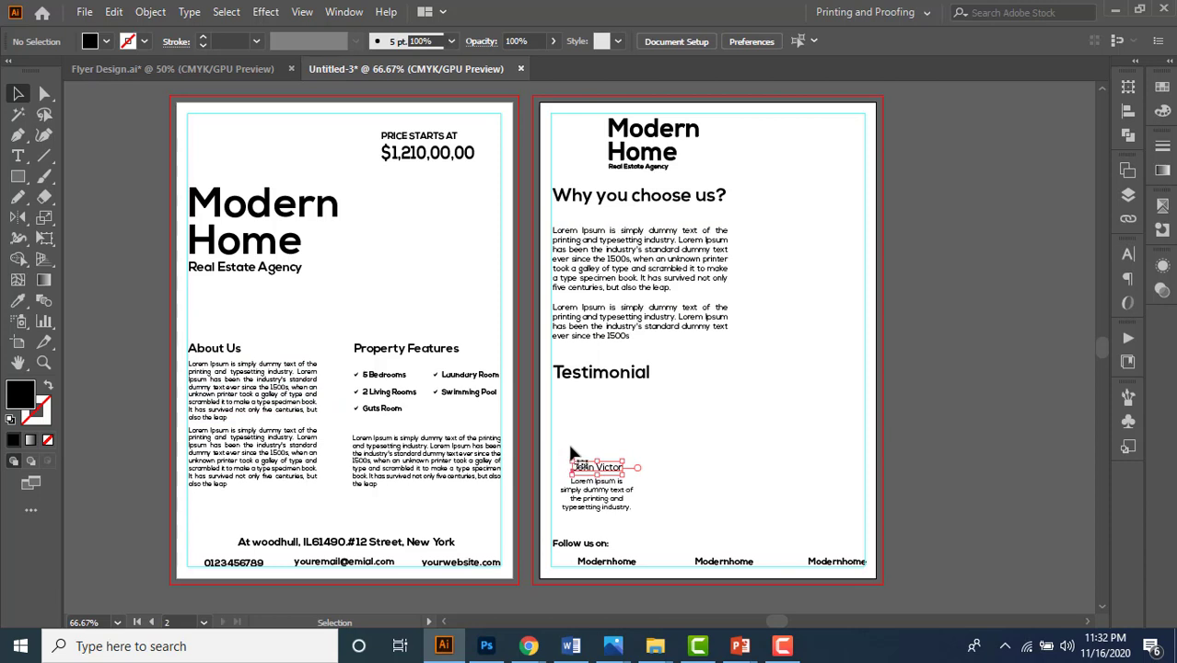
pyautogui.click(668, 473)
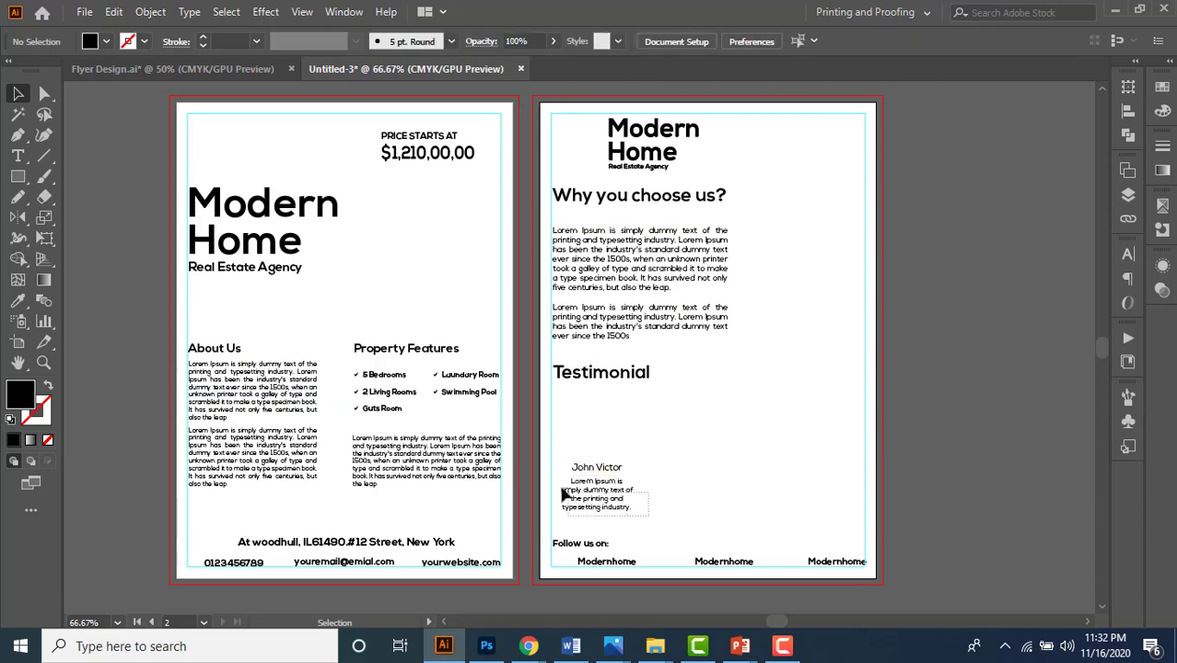
pyautogui.click(607, 505)
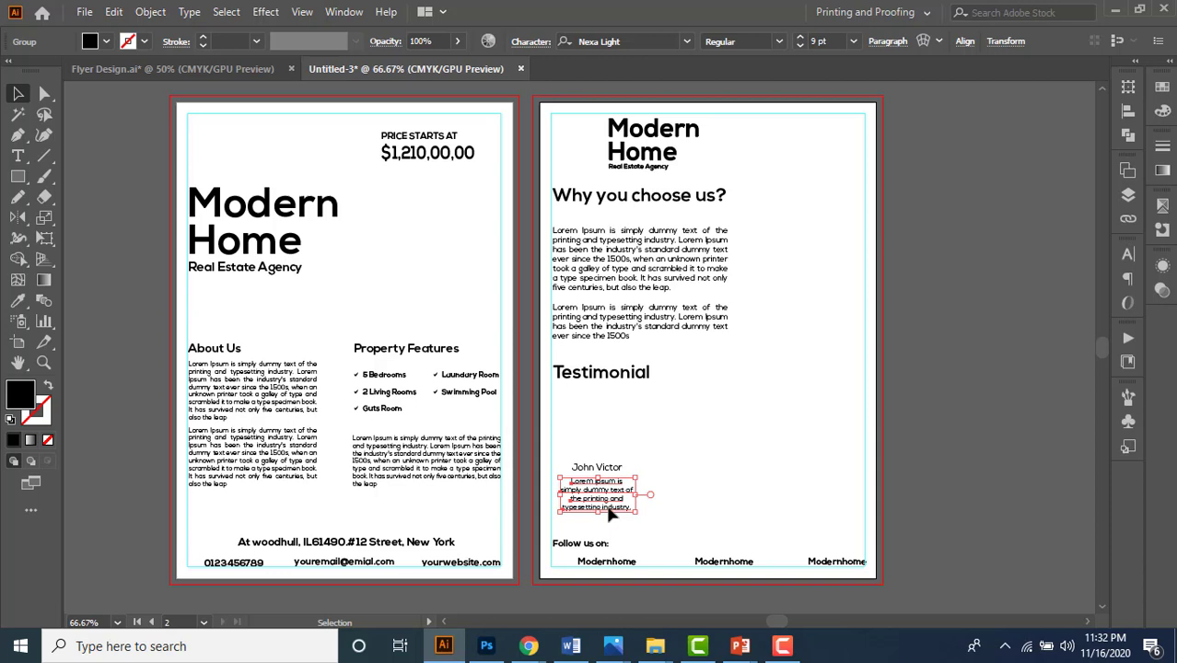
pyautogui.moveTo(578, 527); pyautogui.dragTo(610, 558)
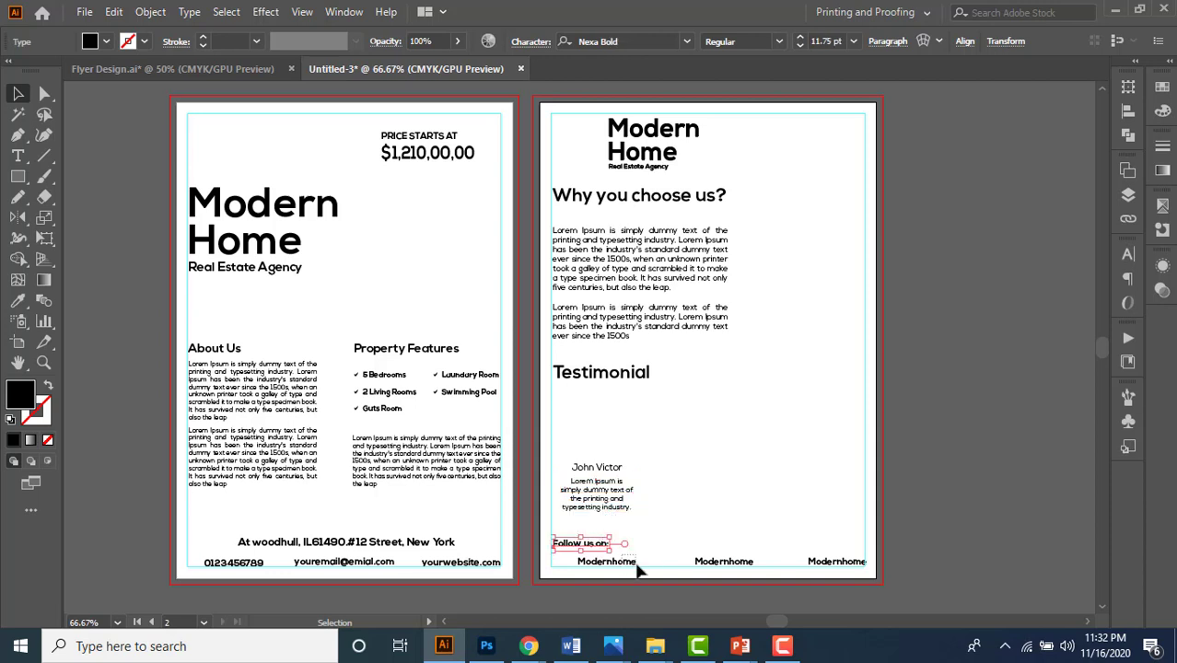
pyautogui.moveTo(728, 542); pyautogui.dragTo(741, 562)
pyautogui.moveTo(812, 542); pyautogui.dragTo(831, 571)
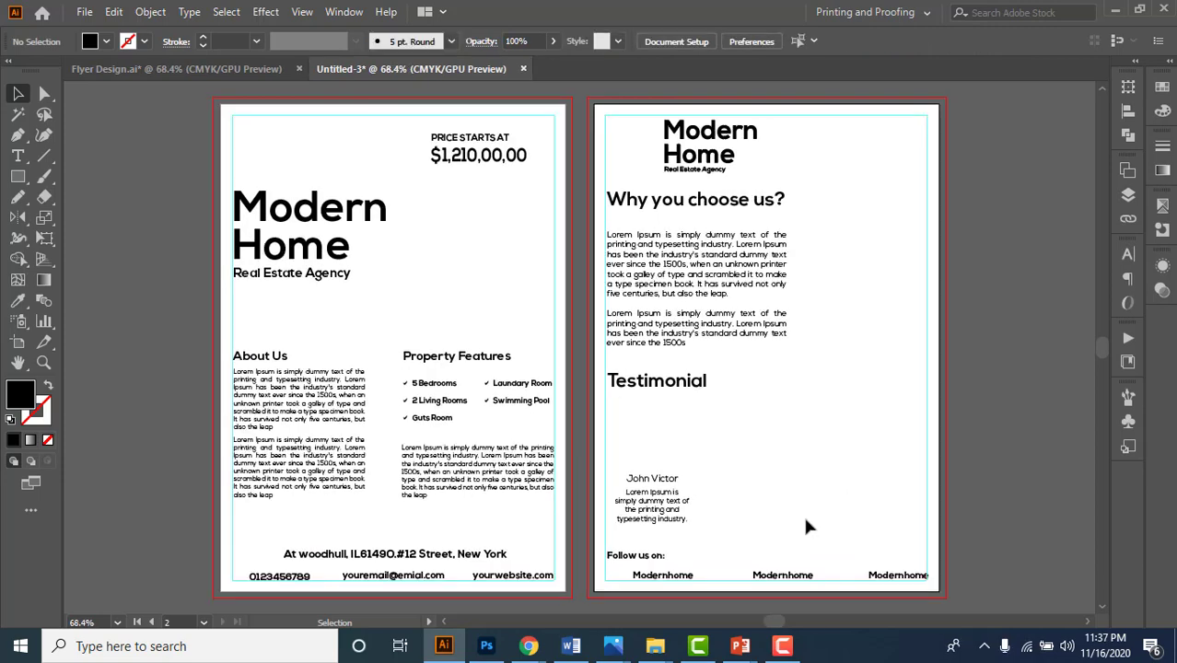
pyautogui.click(173, 69)
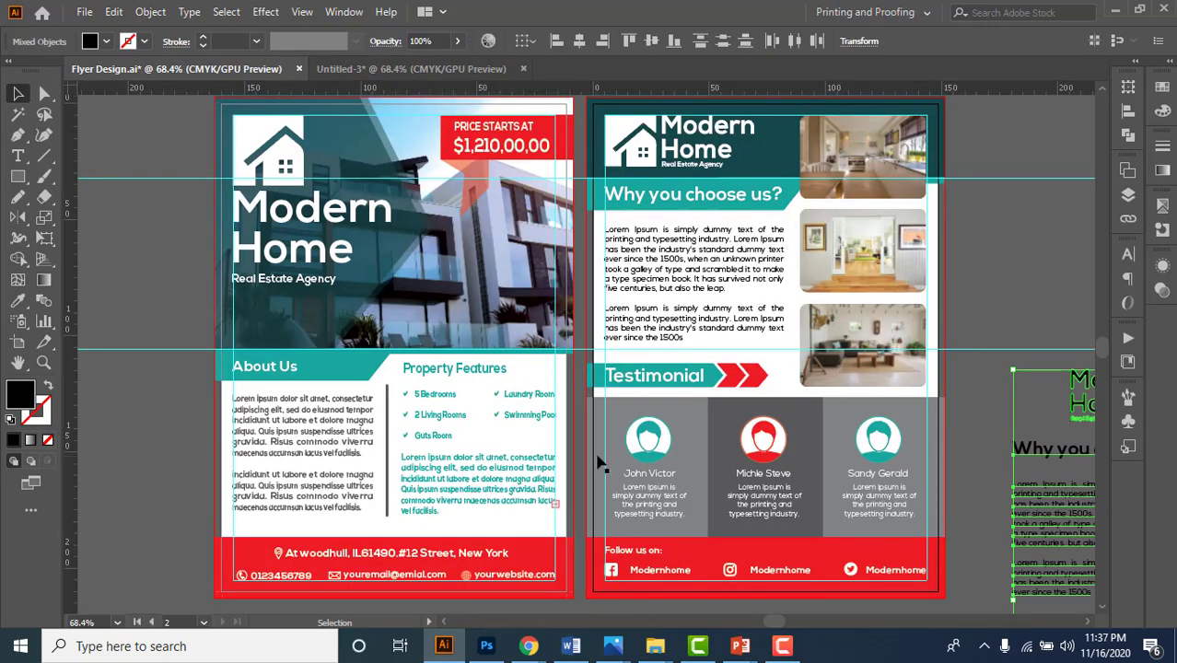